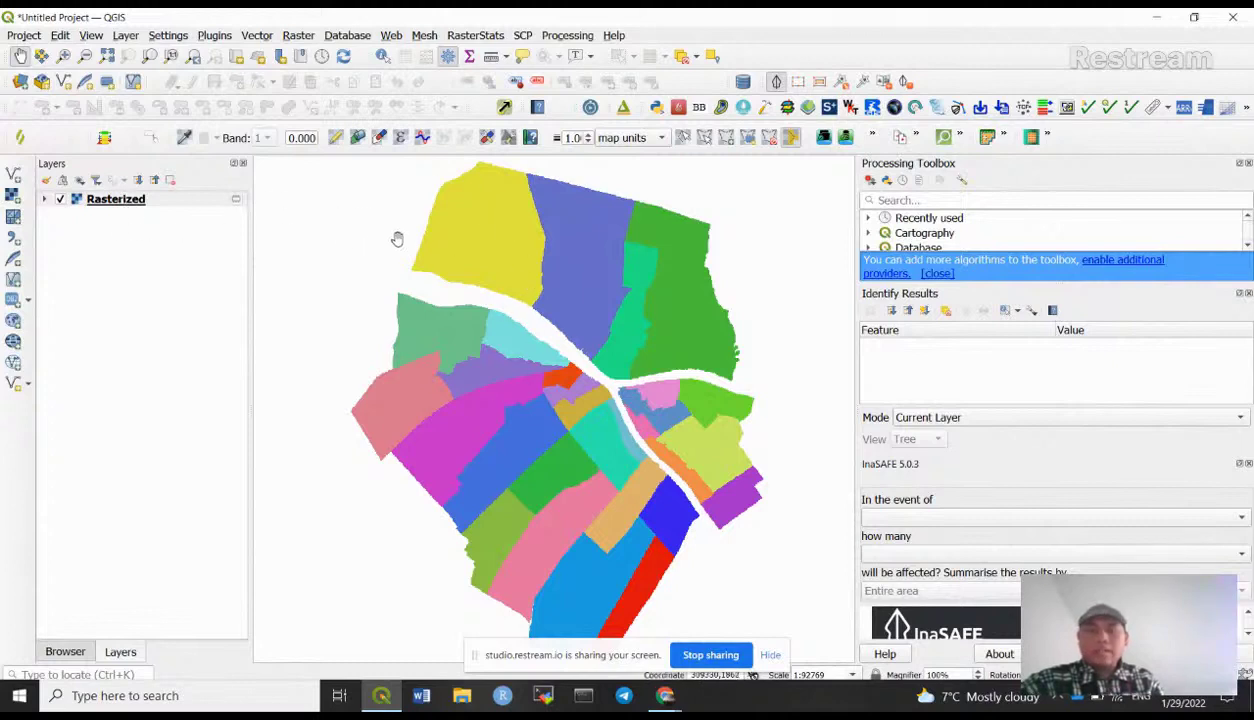
- Identify the raster values of the yellow-adjacent northern regions and the large green northeastern region on the map
{"action": "left_click", "coordinate": [382, 56]}
{"action": "left_click", "coordinate": [483, 235]}
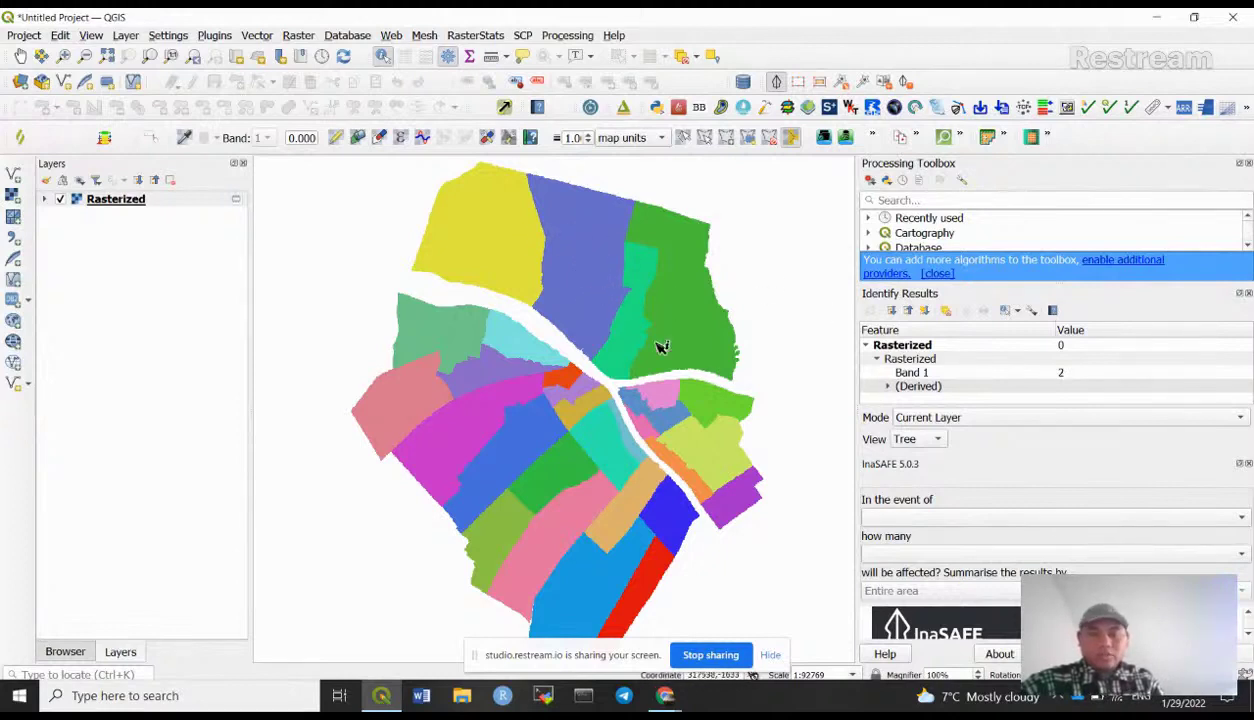
{"action": "left_click", "coordinate": [705, 326]}
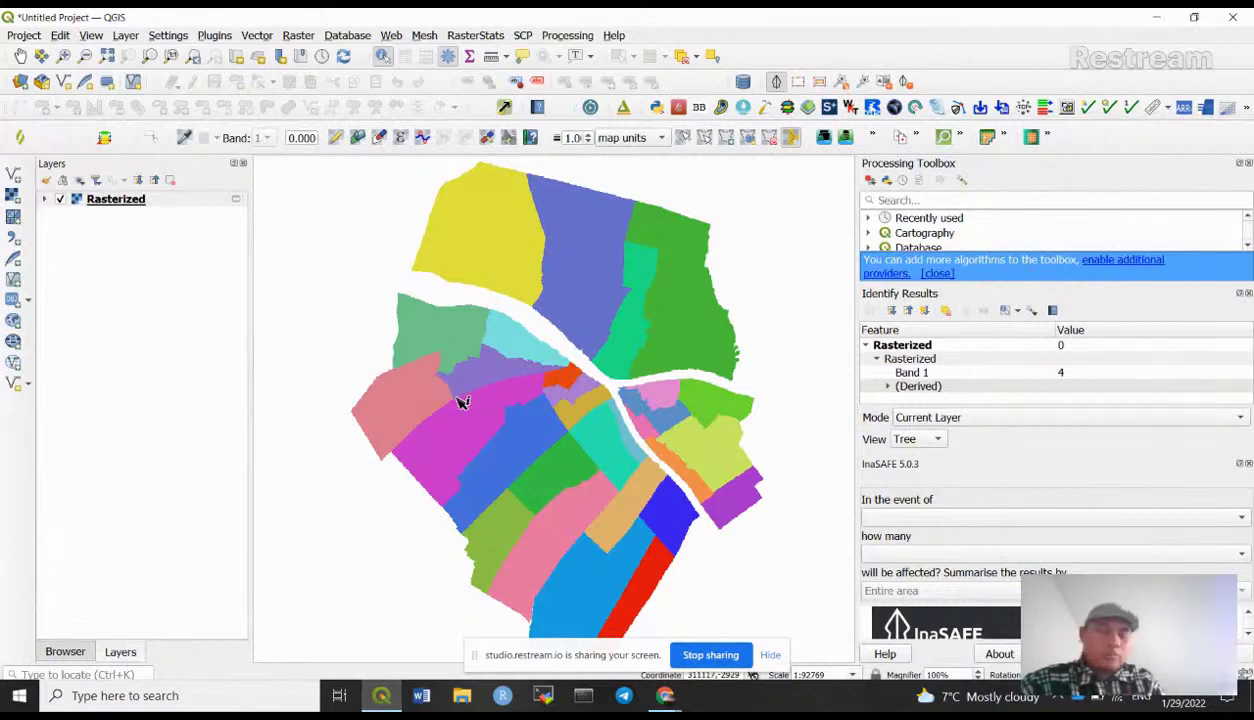
- In the Rasterized layer's symbology, change the label of value 1 to "kelurahan A"
{"action": "right_click", "coordinate": [136, 202]}
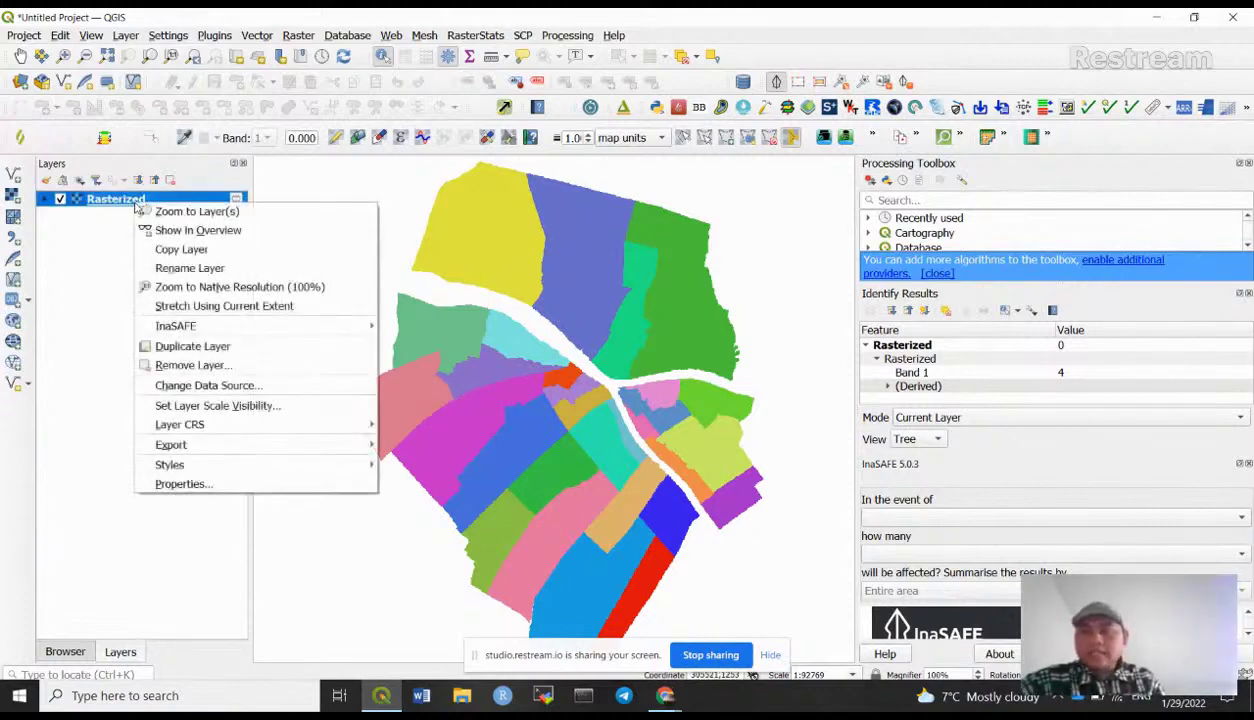
{"action": "left_click", "coordinate": [190, 482]}
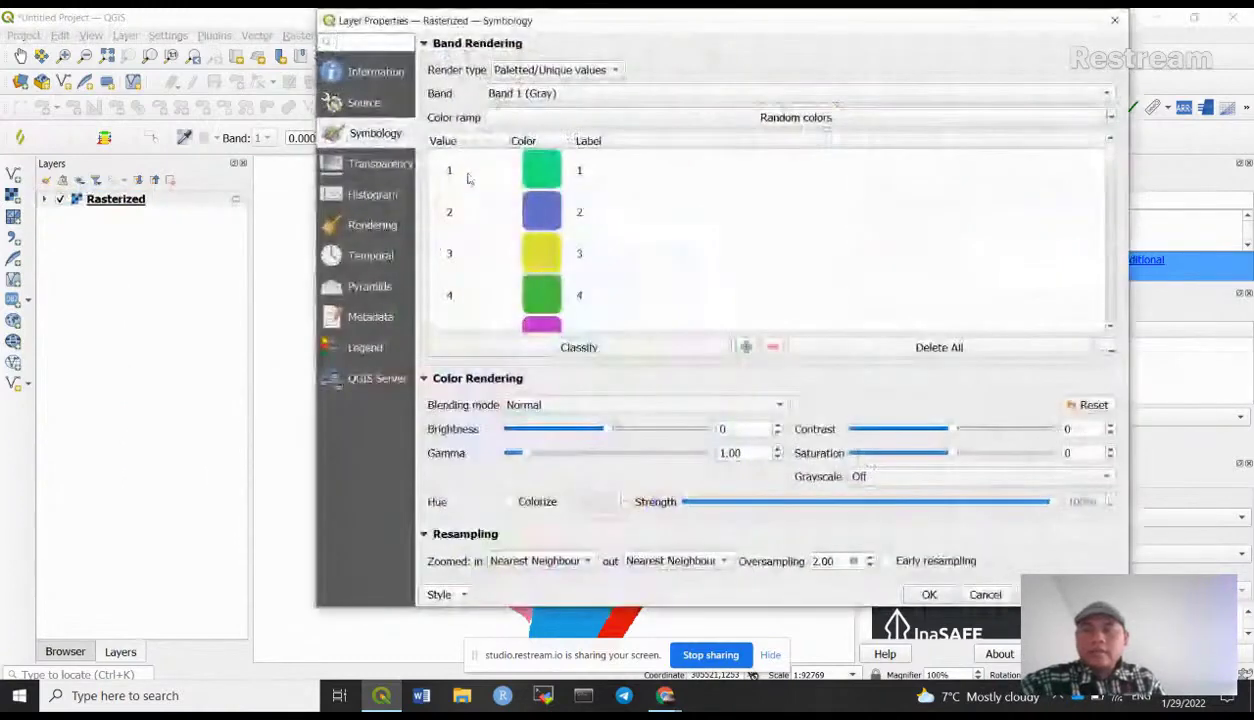
{"action": "left_click", "coordinate": [375, 76]}
{"action": "left_click", "coordinate": [364, 104]}
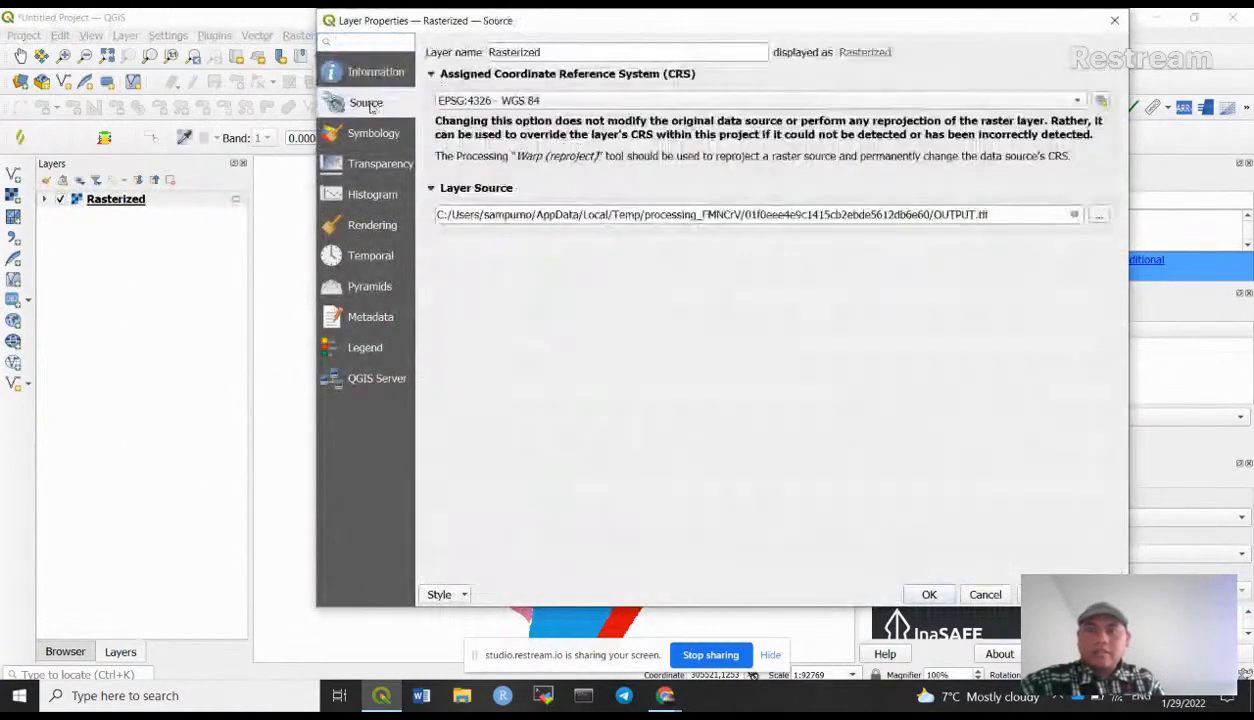
{"action": "left_click", "coordinate": [366, 131]}
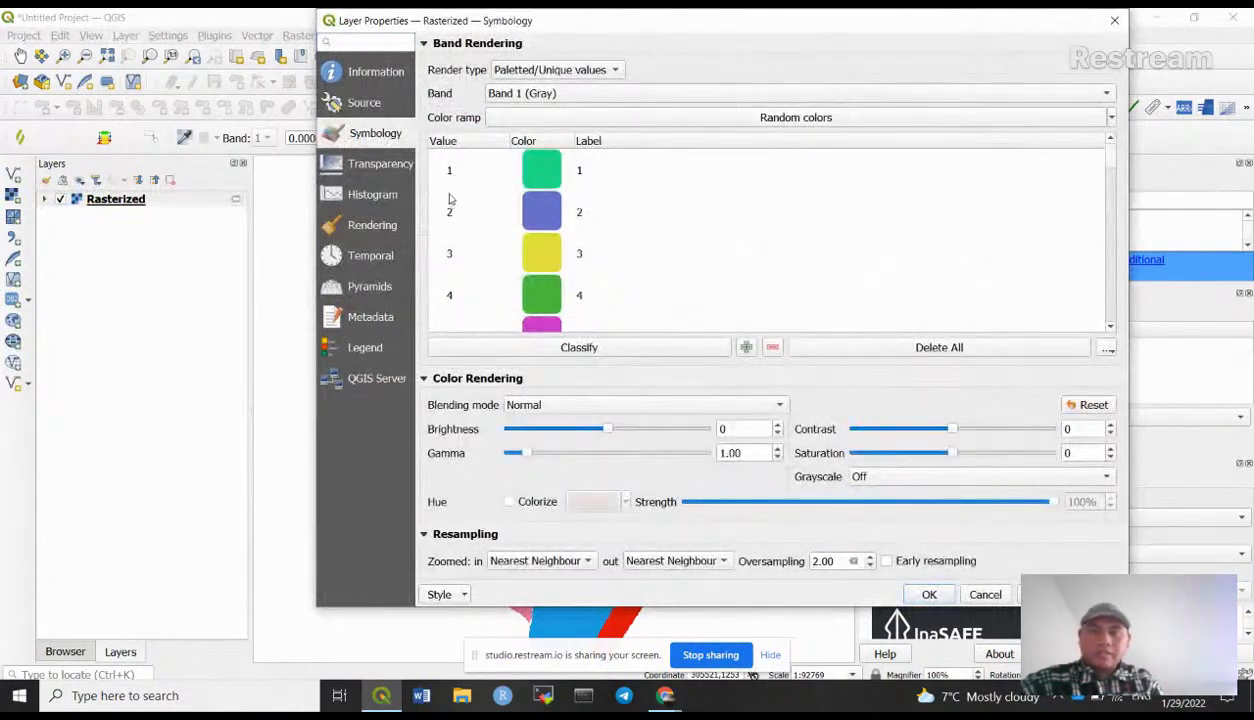
{"action": "double_click", "coordinate": [579, 170]}
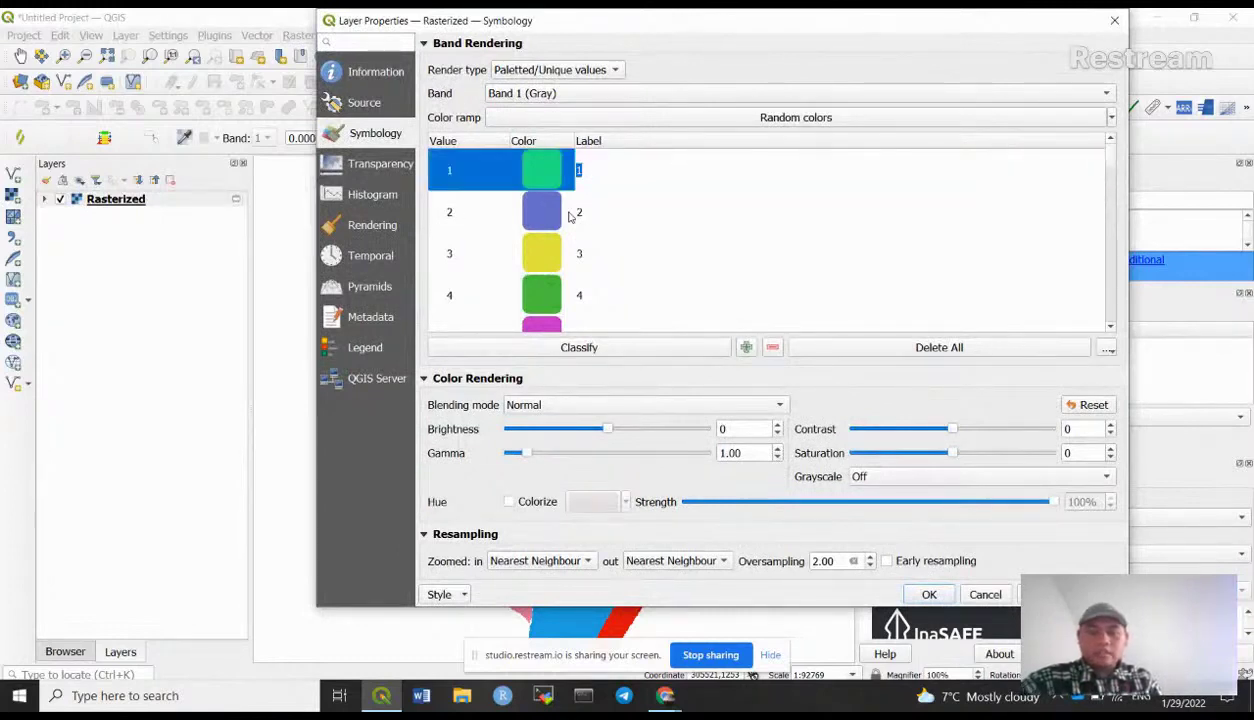
{"action": "type", "text": "kelurahan A"}
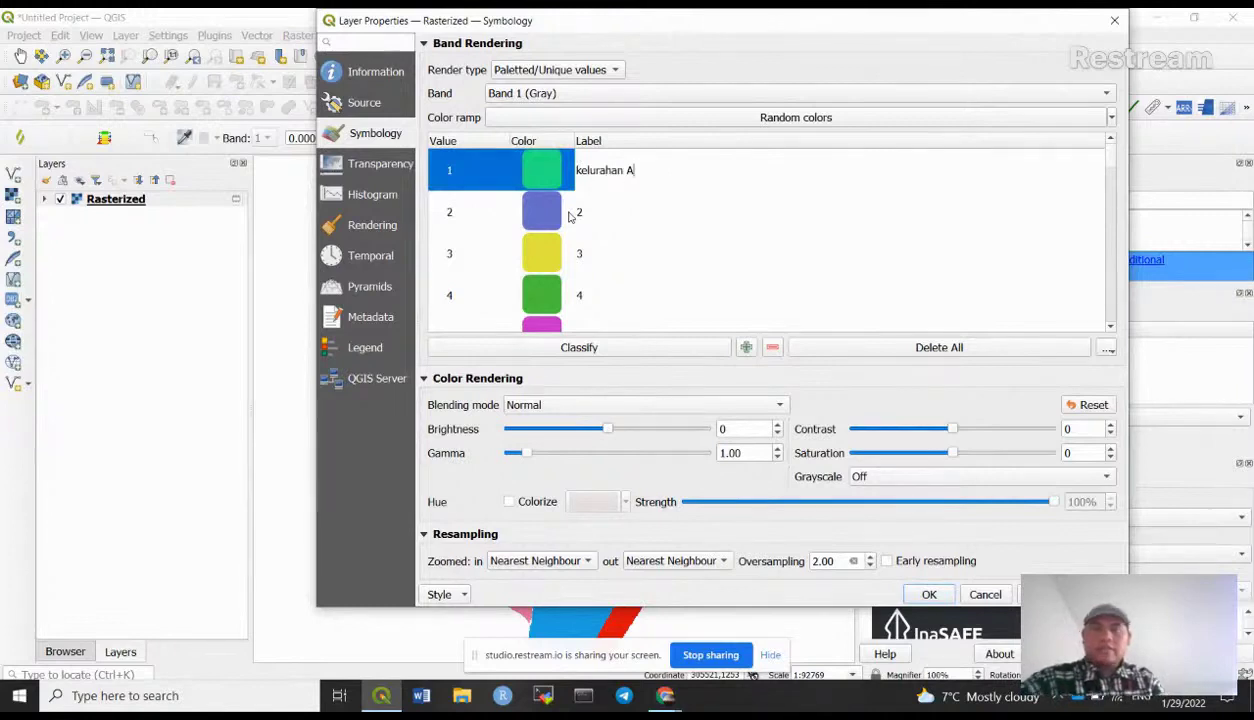
{"action": "left_click", "coordinate": [630, 212]}
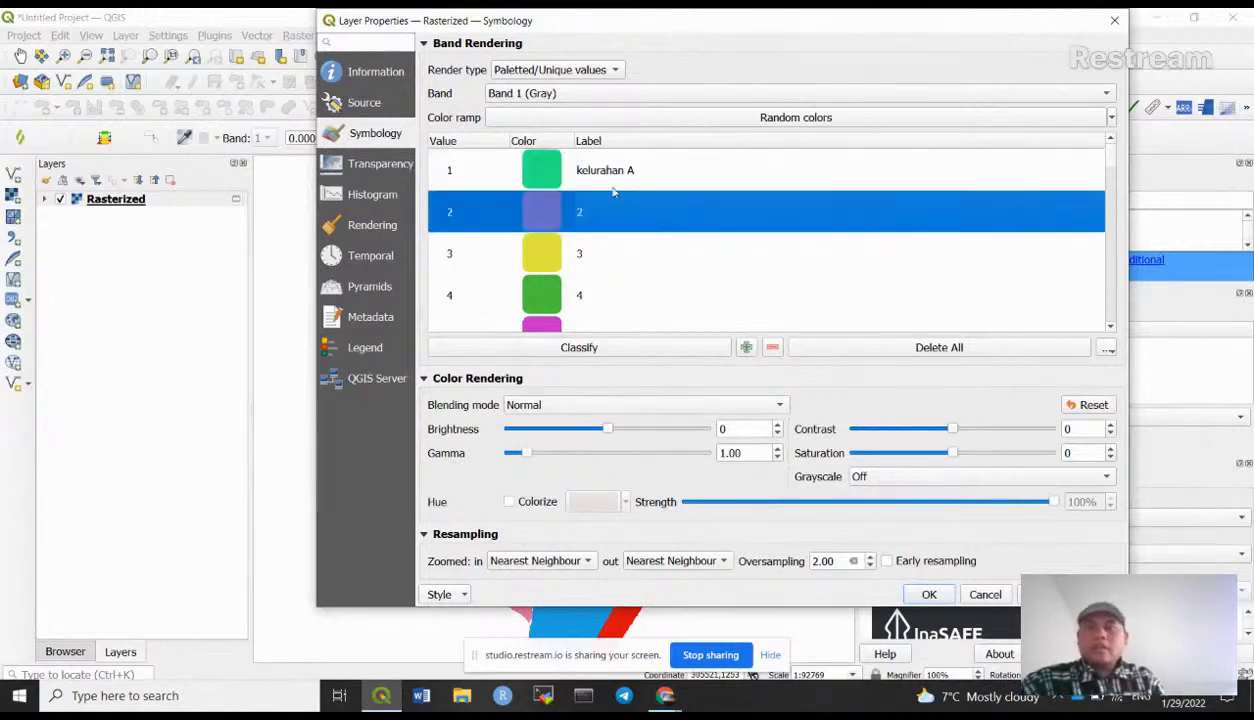
- Check the Rasterized layer's coordinate reference system in its layer information and accept the layer properties
{"action": "left_click", "coordinate": [360, 74]}
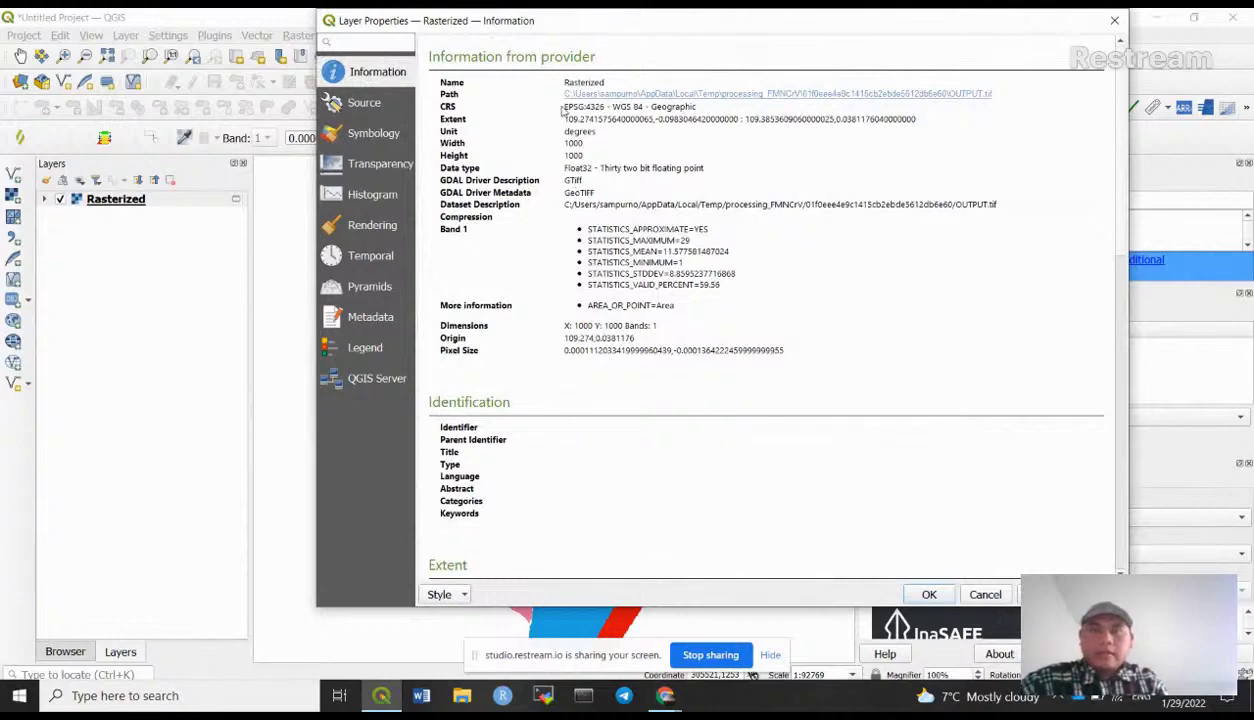
{"action": "left_click_drag", "start_coordinate": [566, 106], "coordinate": [605, 106]}
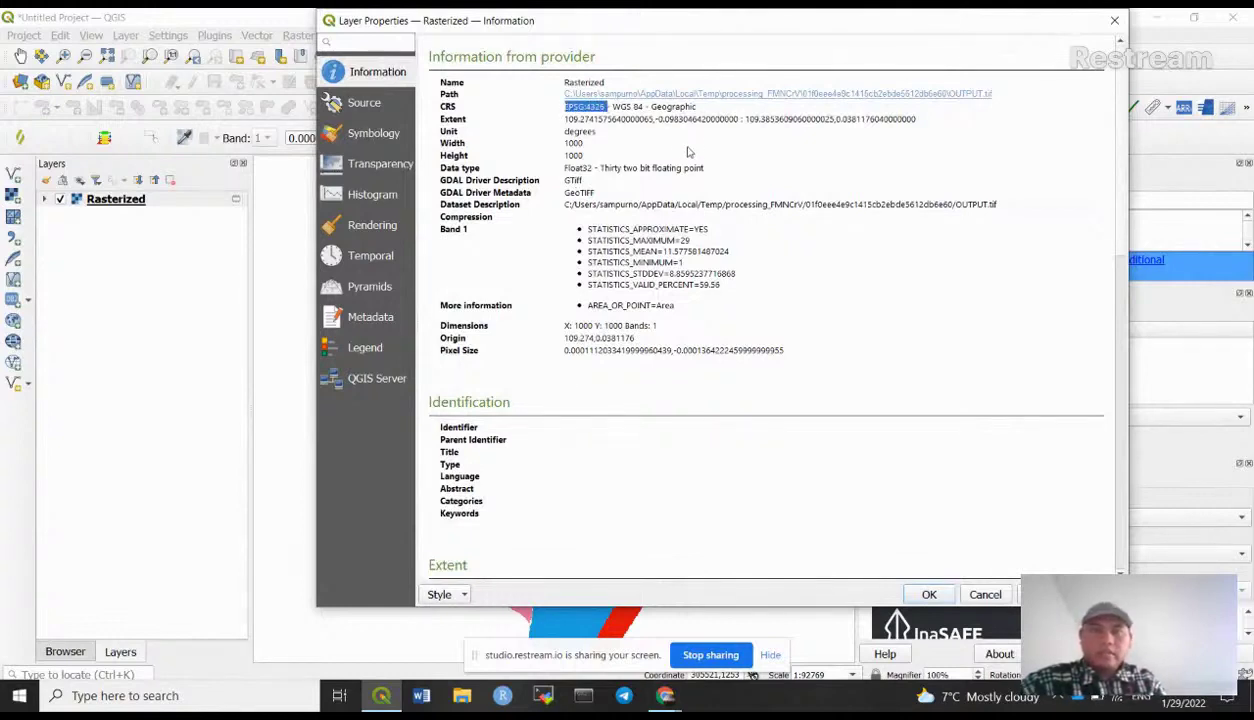
{"action": "left_click", "coordinate": [705, 113]}
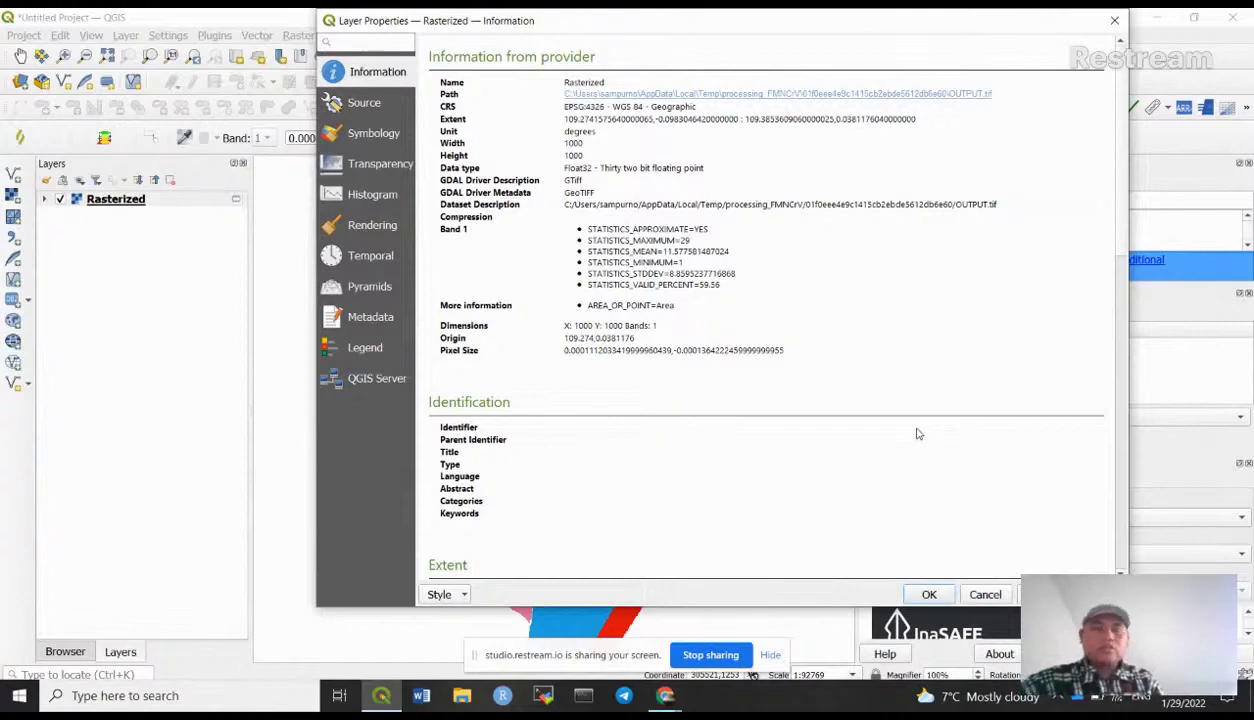
{"action": "left_click", "coordinate": [929, 595]}
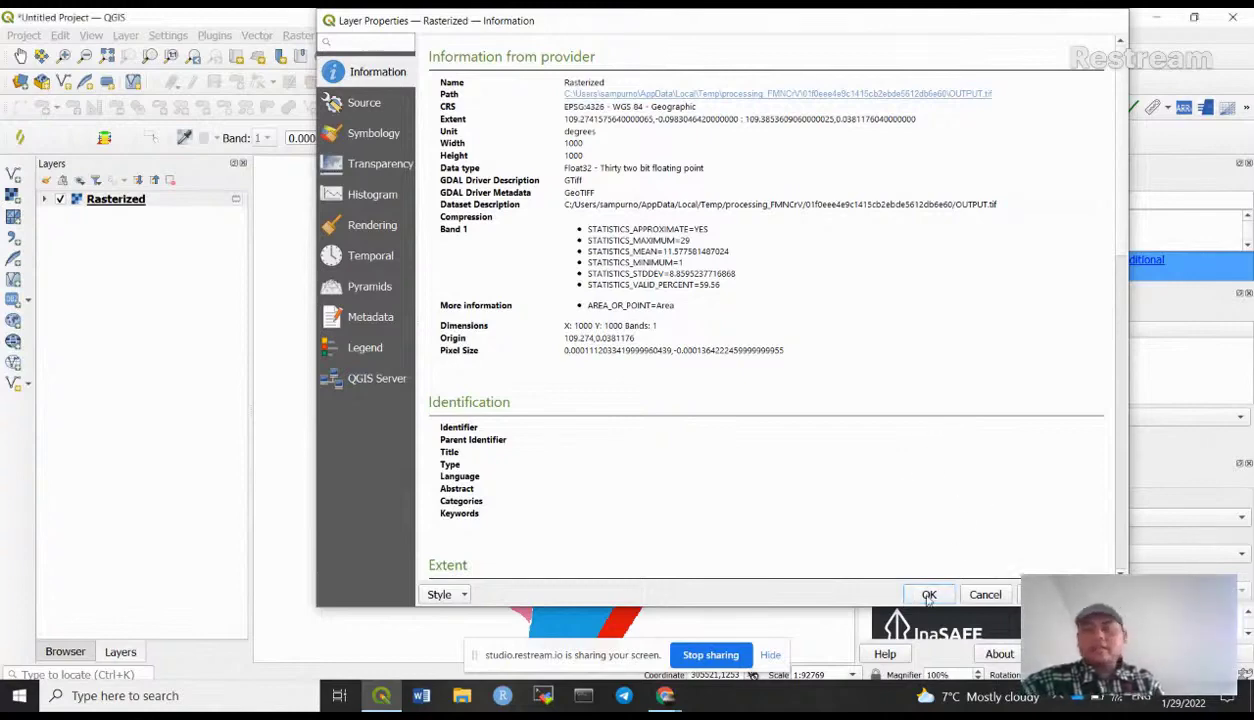
- Export the Rasterized layer as GeoTIFF kelurahan_PONTIANAK in the GIS_SHP folder, using the project CRS EPSG:32649 - WGS 84 / UTM zone 49N
{"action": "right_click", "coordinate": [127, 200]}
{"action": "mouse_move", "coordinate": [224, 441]}
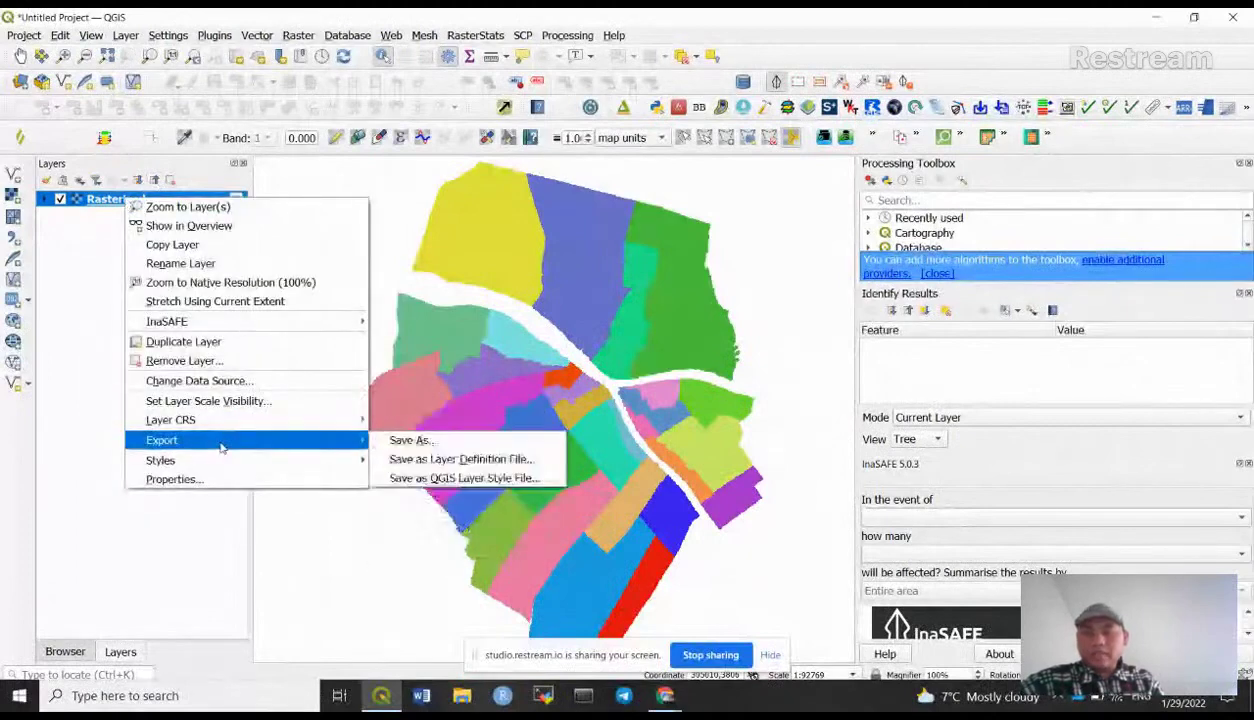
{"action": "left_click", "coordinate": [410, 441]}
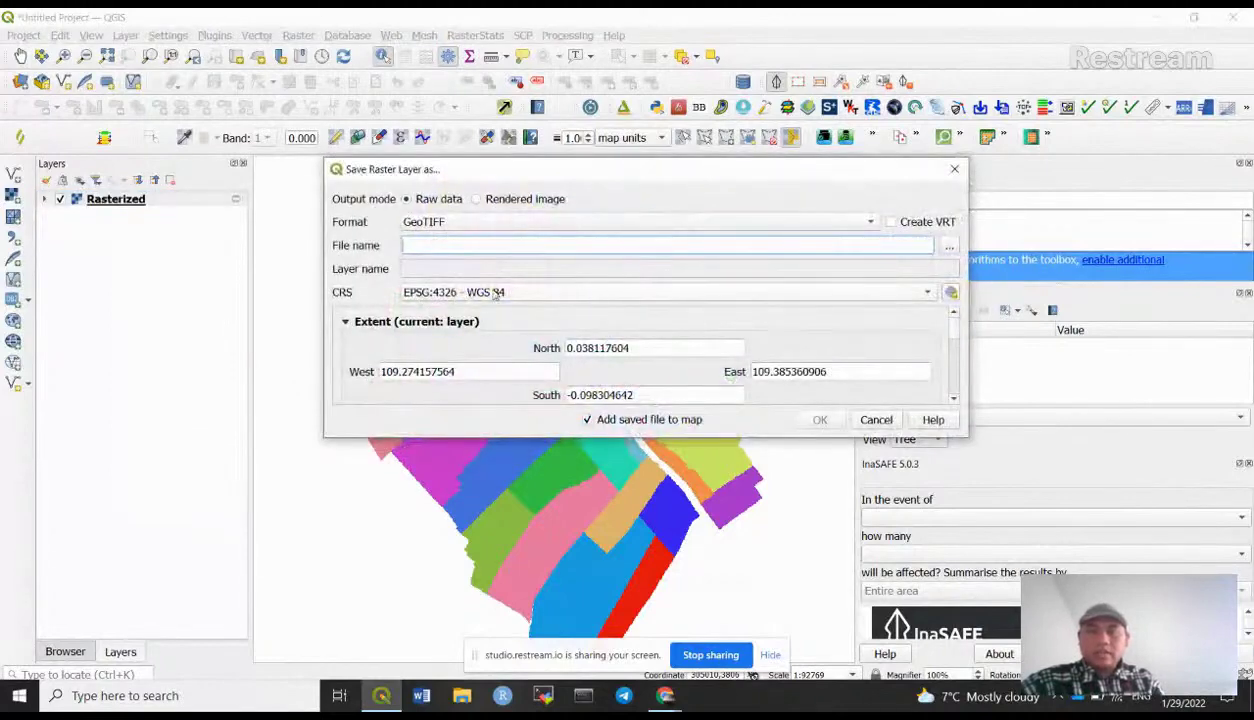
{"action": "left_click", "coordinate": [495, 292]}
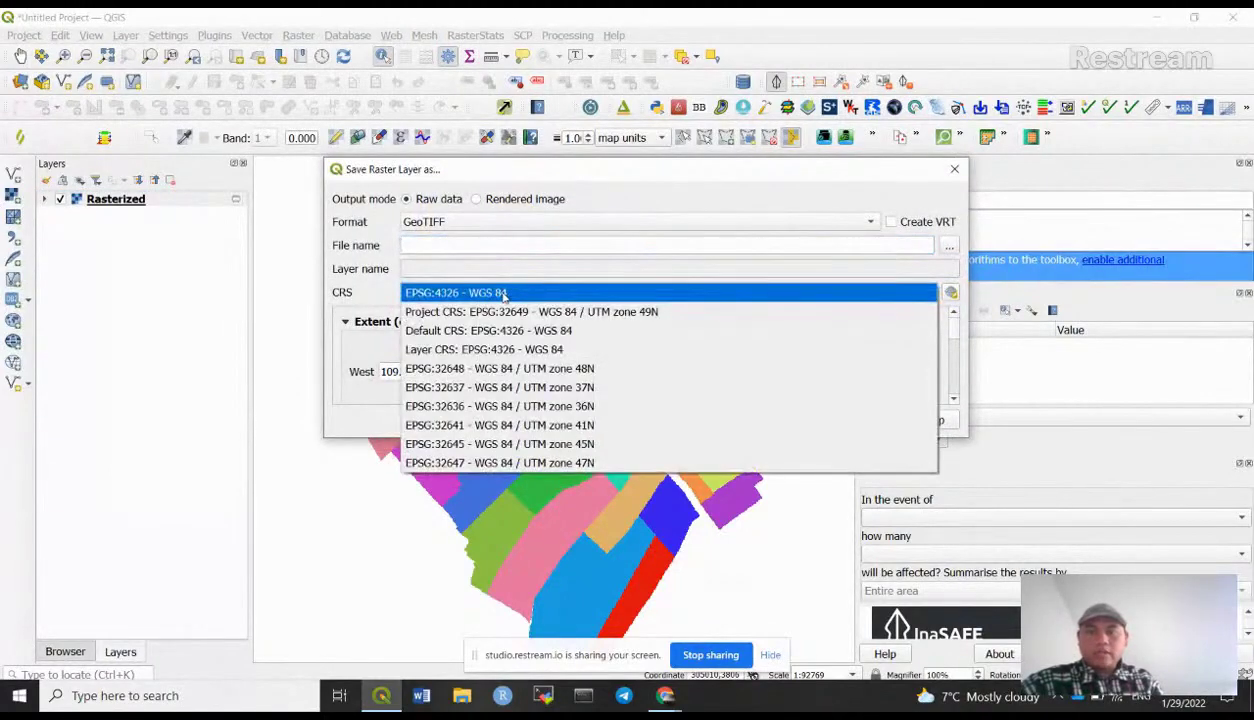
{"action": "left_click", "coordinate": [587, 312]}
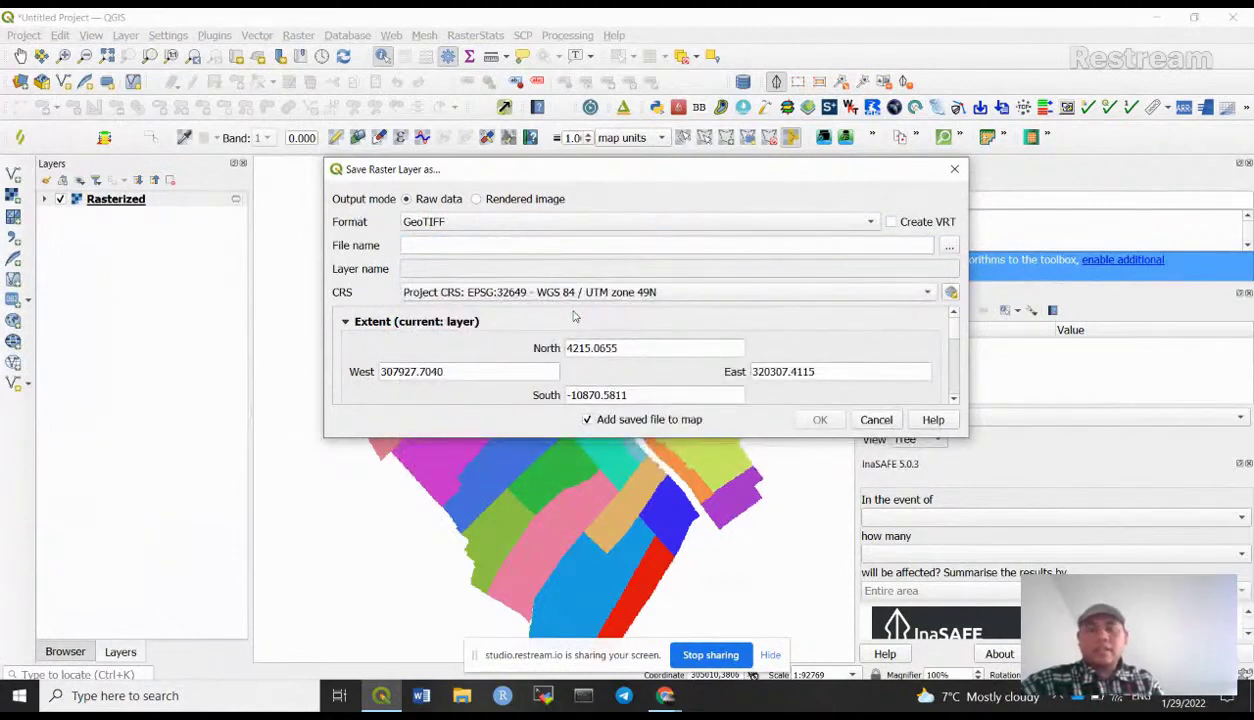
{"action": "left_click", "coordinate": [949, 249]}
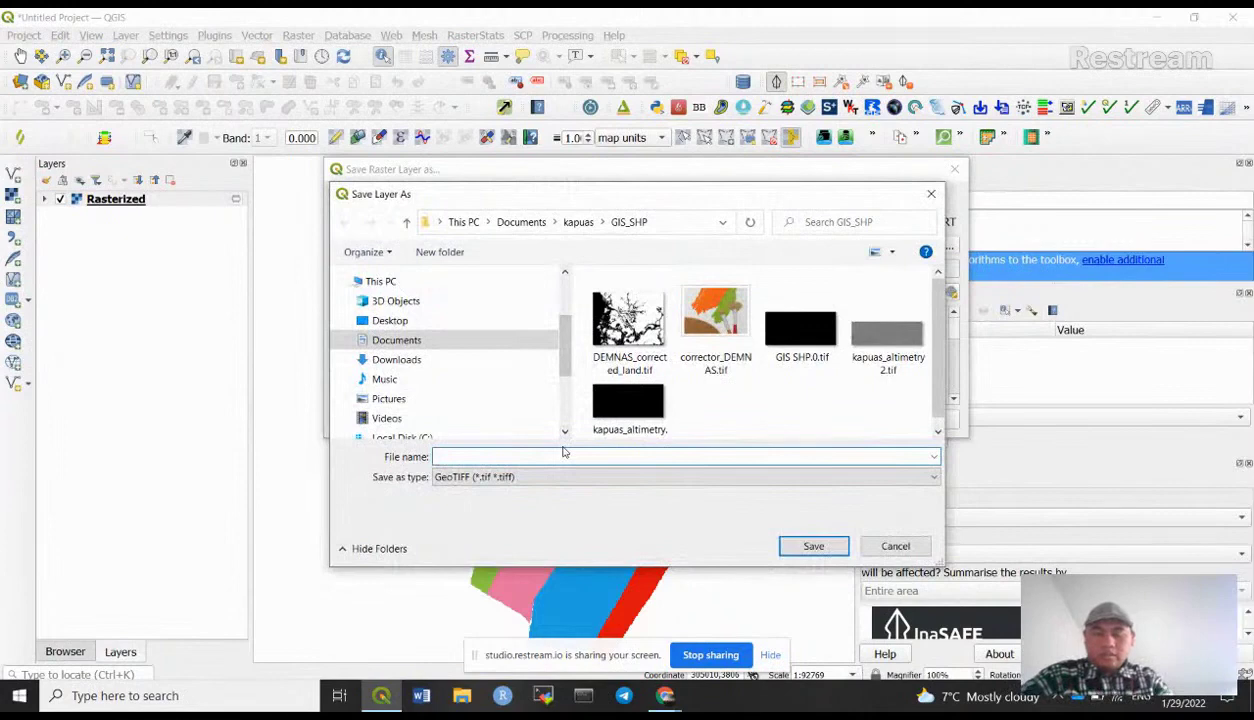
{"action": "type", "text": "kelurahan_PONTIANAK"}
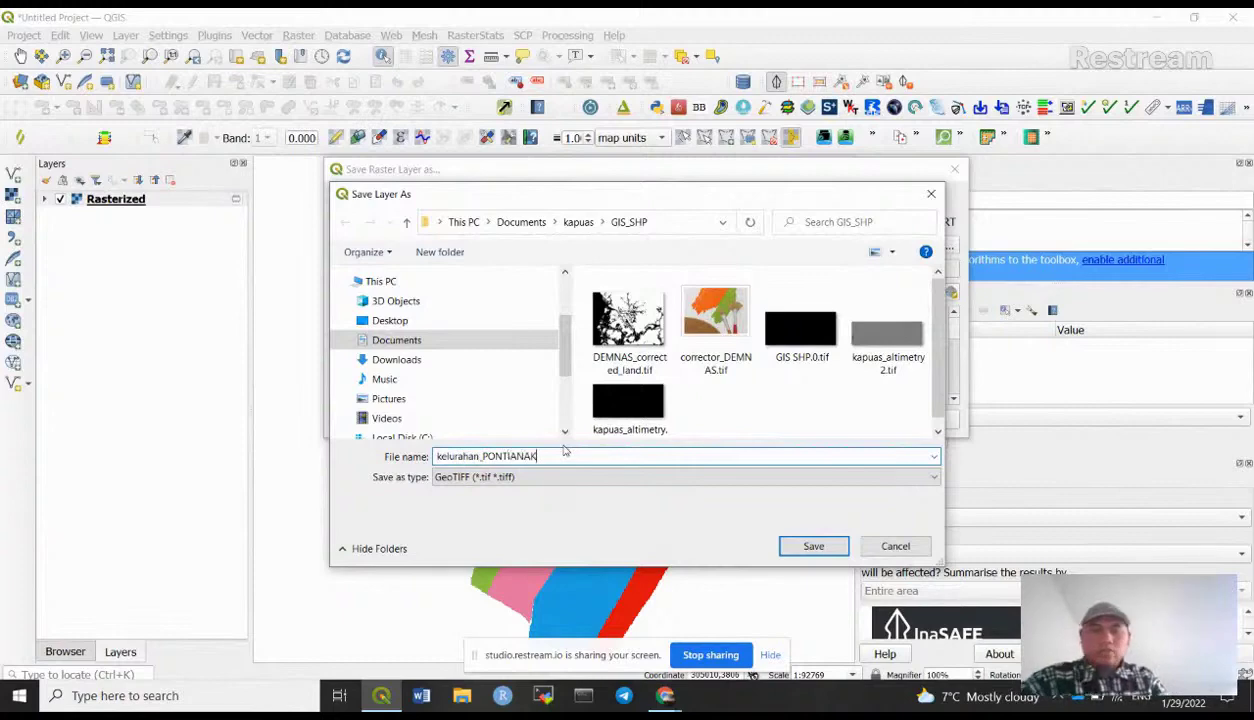
{"action": "left_click", "coordinate": [812, 545]}
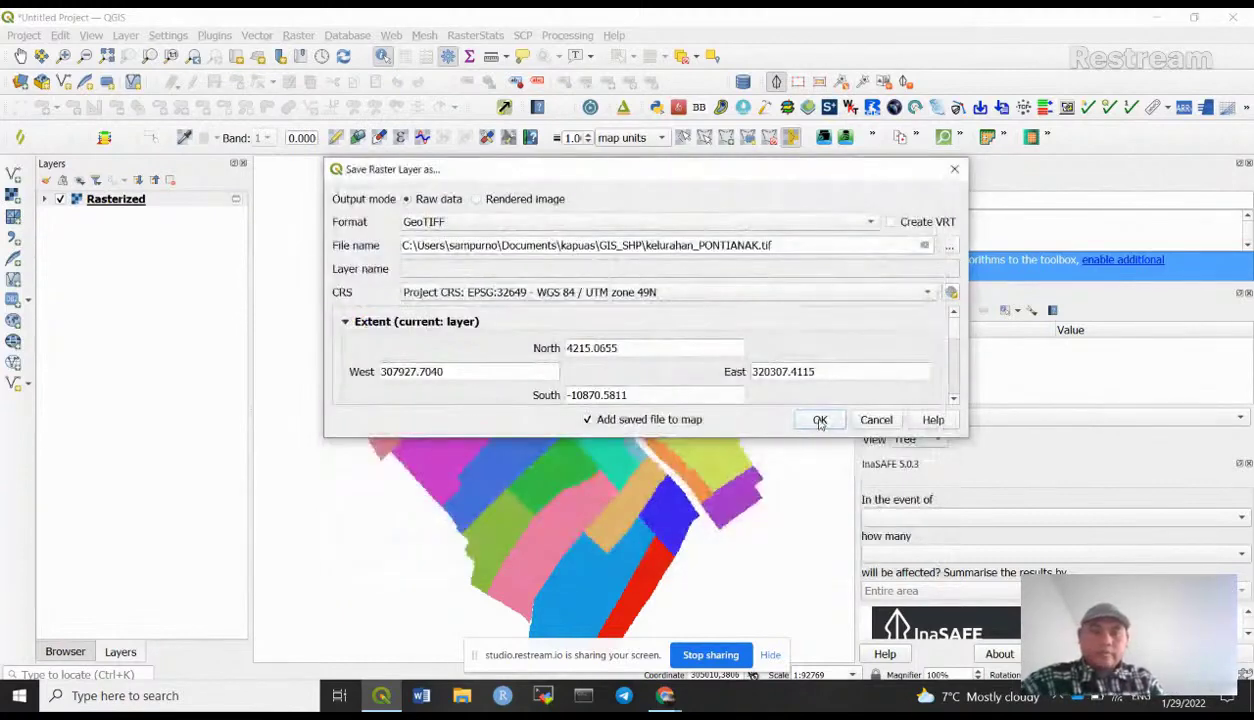
{"action": "left_click", "coordinate": [820, 420]}
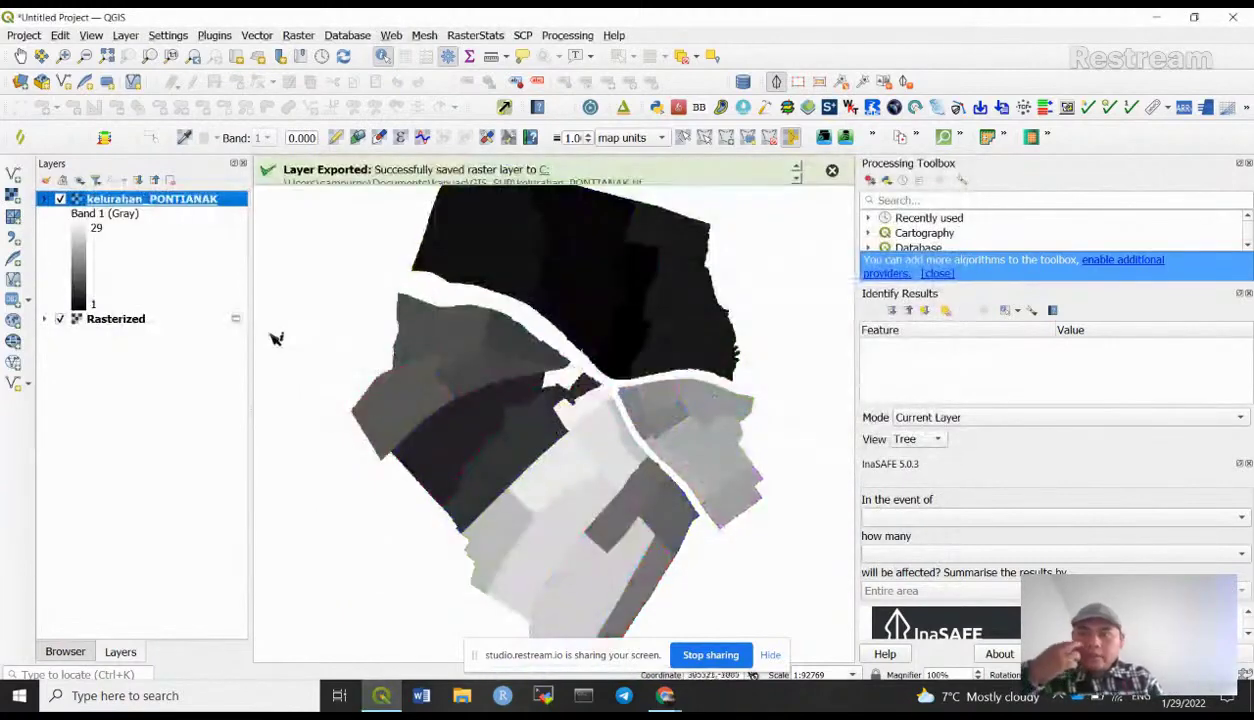
- Copy the Rasterized layer's style onto the kelurahan_PONTIANAK layer and hide the Rasterized layer
{"action": "left_click", "coordinate": [104, 318]}
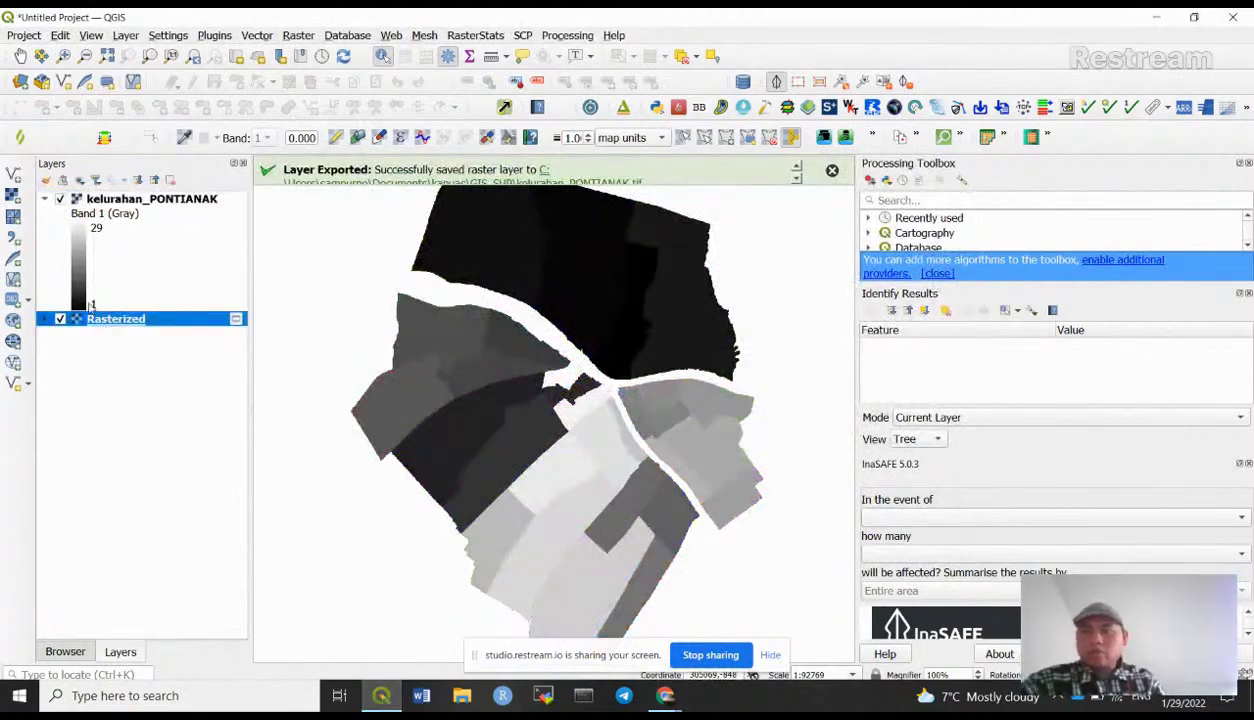
{"action": "right_click", "coordinate": [128, 319]}
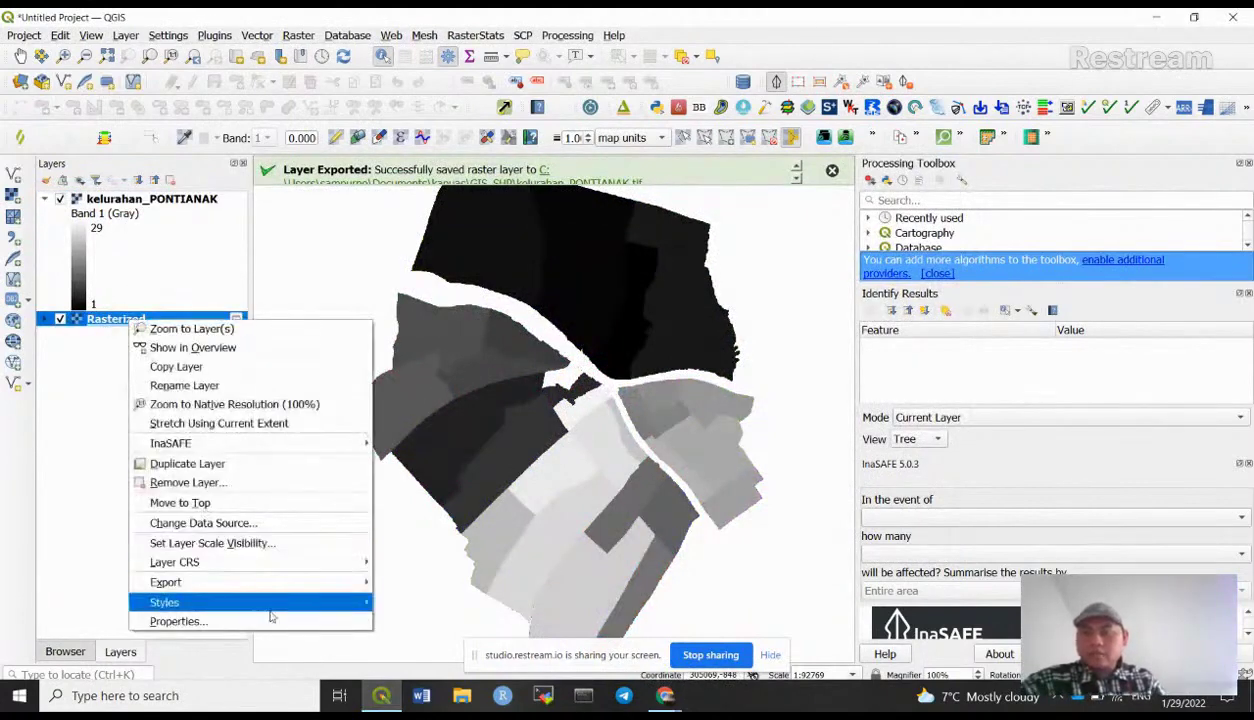
{"action": "mouse_move", "coordinate": [297, 613]}
{"action": "left_click", "coordinate": [396, 598]}
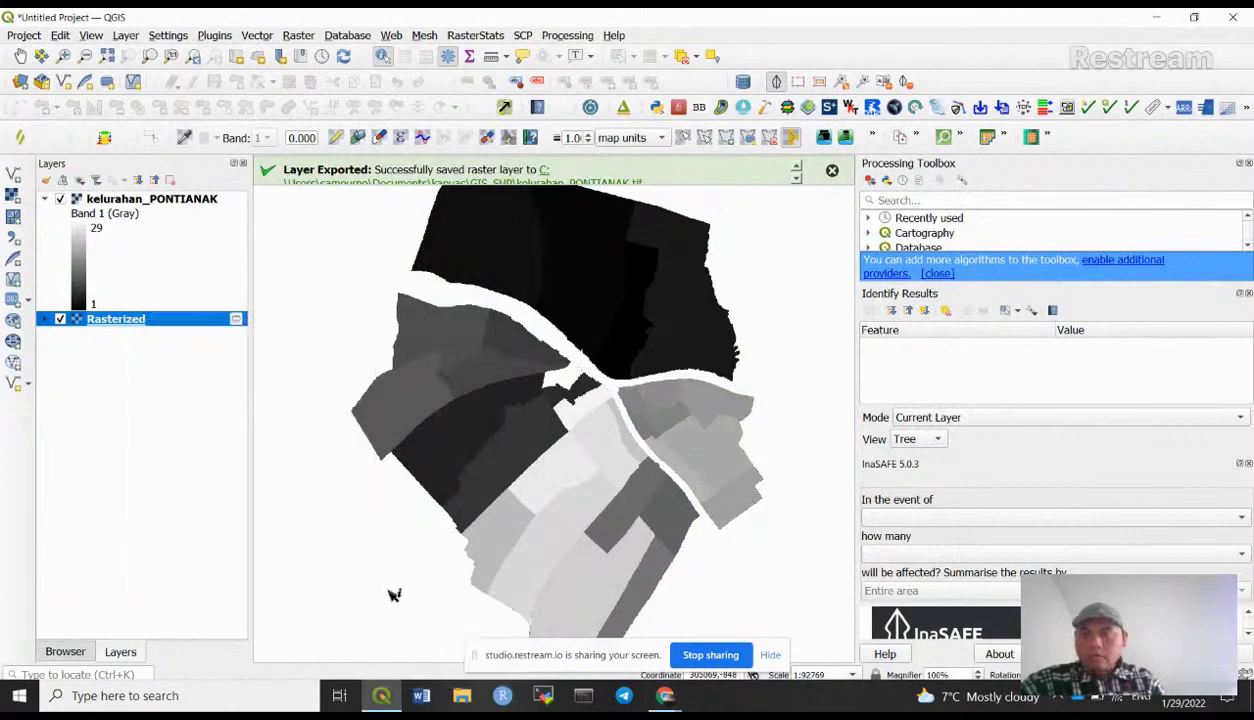
{"action": "right_click", "coordinate": [119, 200]}
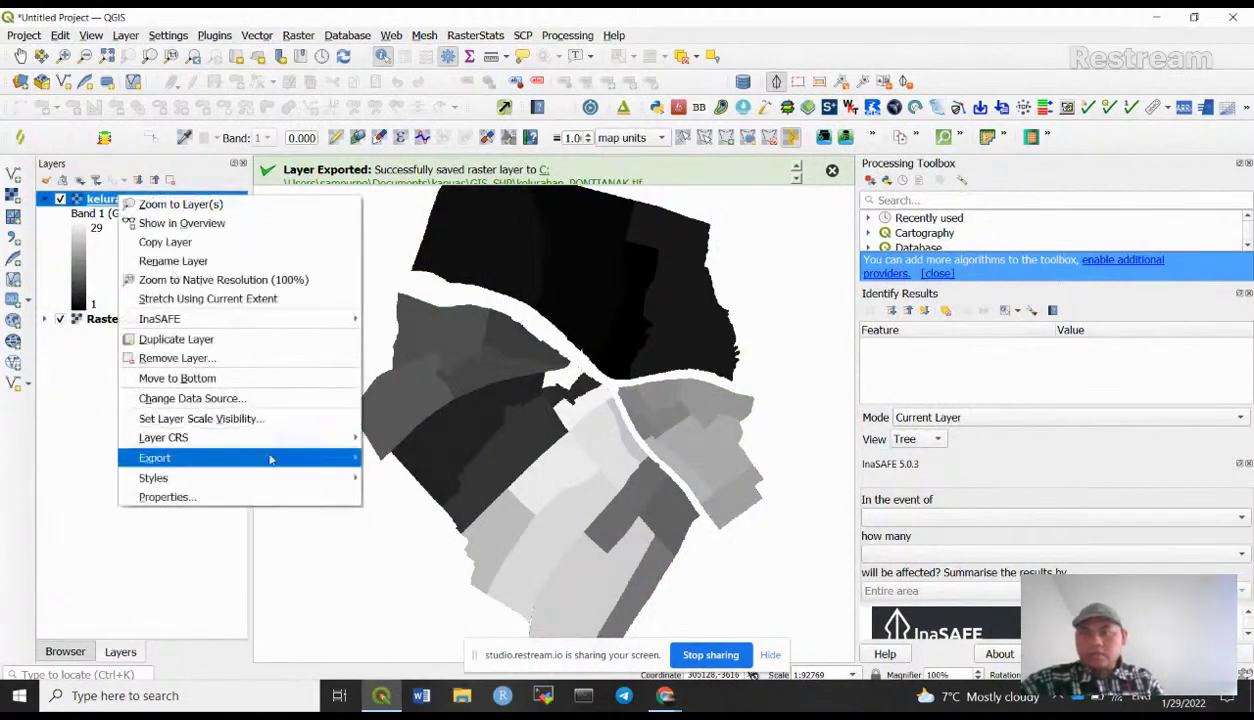
{"action": "mouse_move", "coordinate": [310, 484]}
{"action": "left_click", "coordinate": [409, 497]}
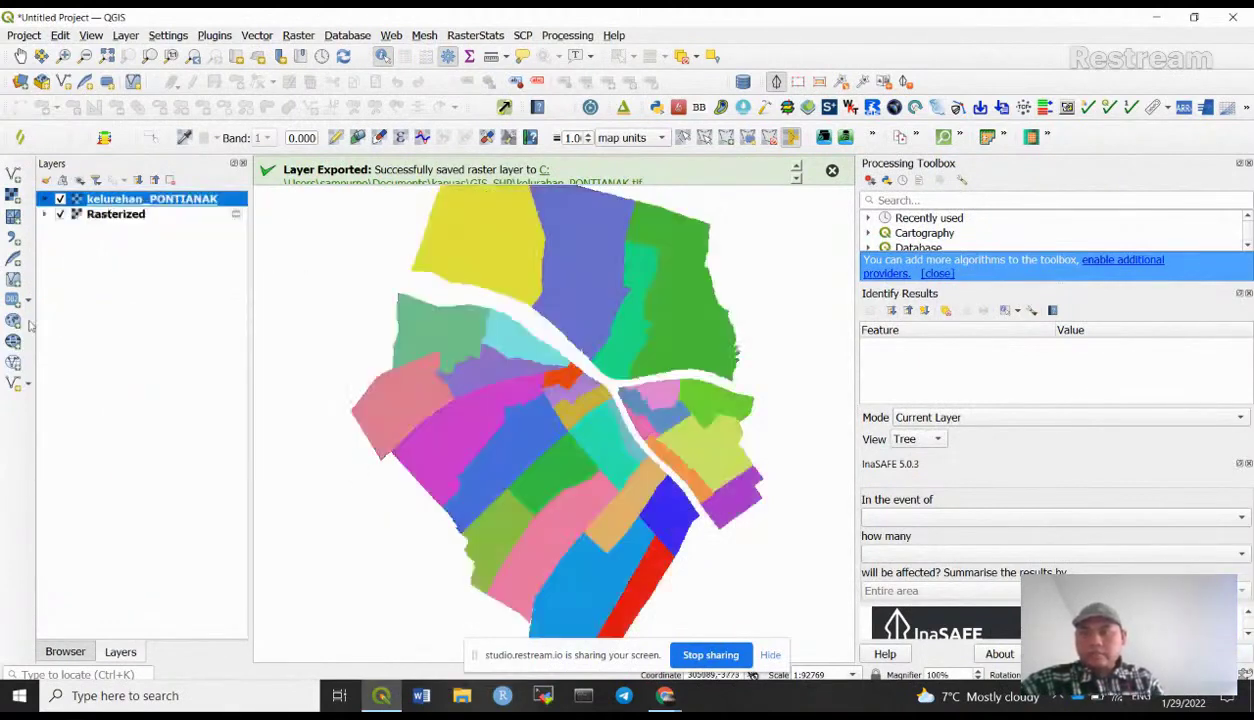
{"action": "left_click", "coordinate": [61, 215]}
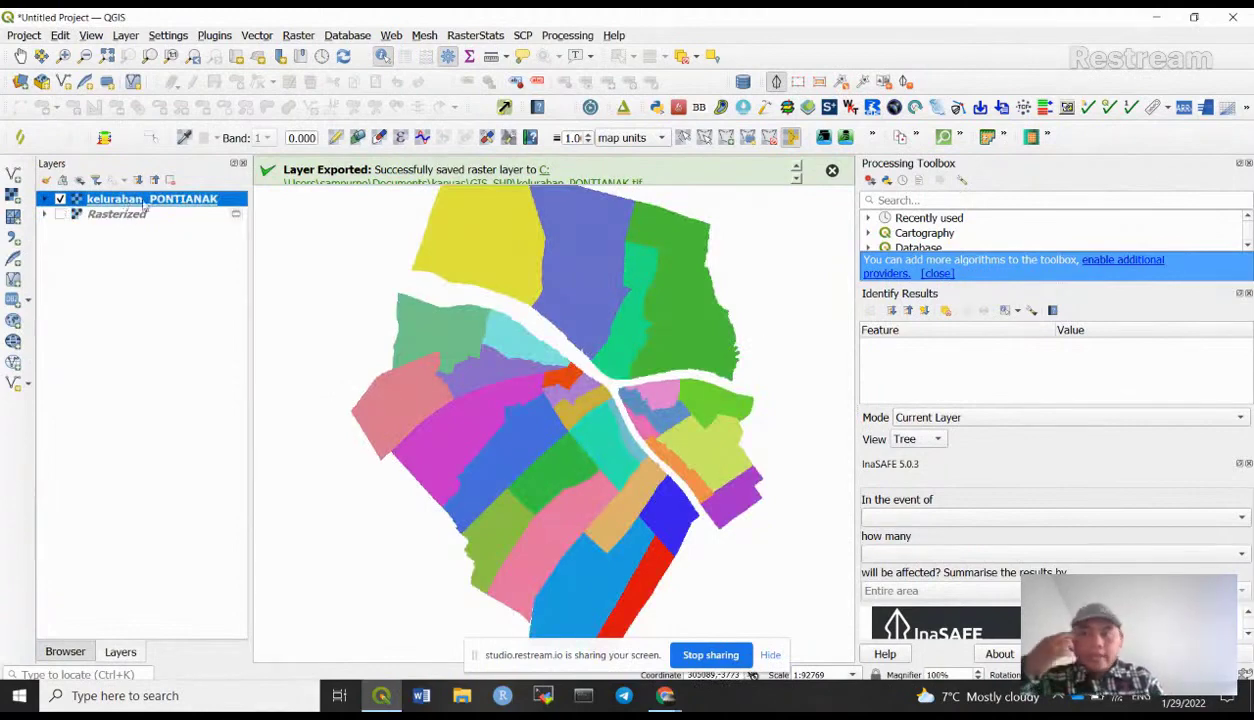
- Check the coordinate reference system in the kelurahan_PONTIANAK layer's information and close its properties
{"action": "right_click", "coordinate": [128, 200]}
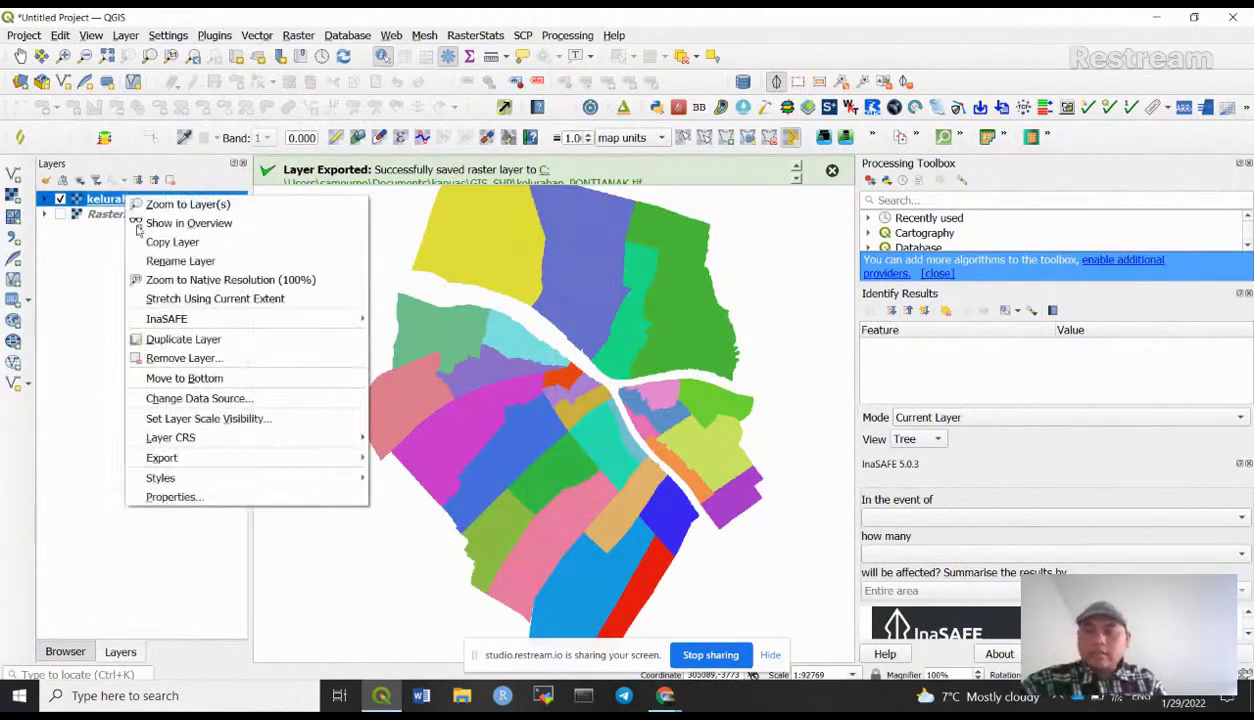
{"action": "left_click", "coordinate": [160, 492]}
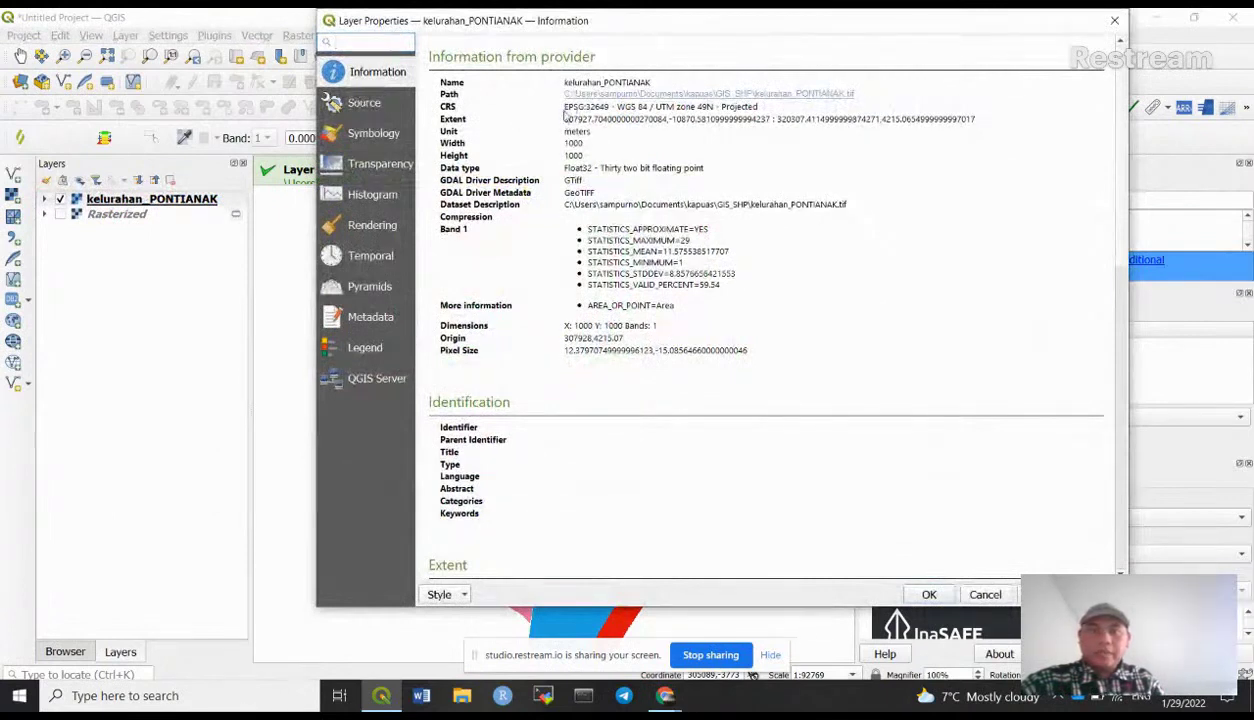
{"action": "left_click_drag", "start_coordinate": [564, 110], "coordinate": [643, 114]}
{"action": "left_click", "coordinate": [674, 114]}
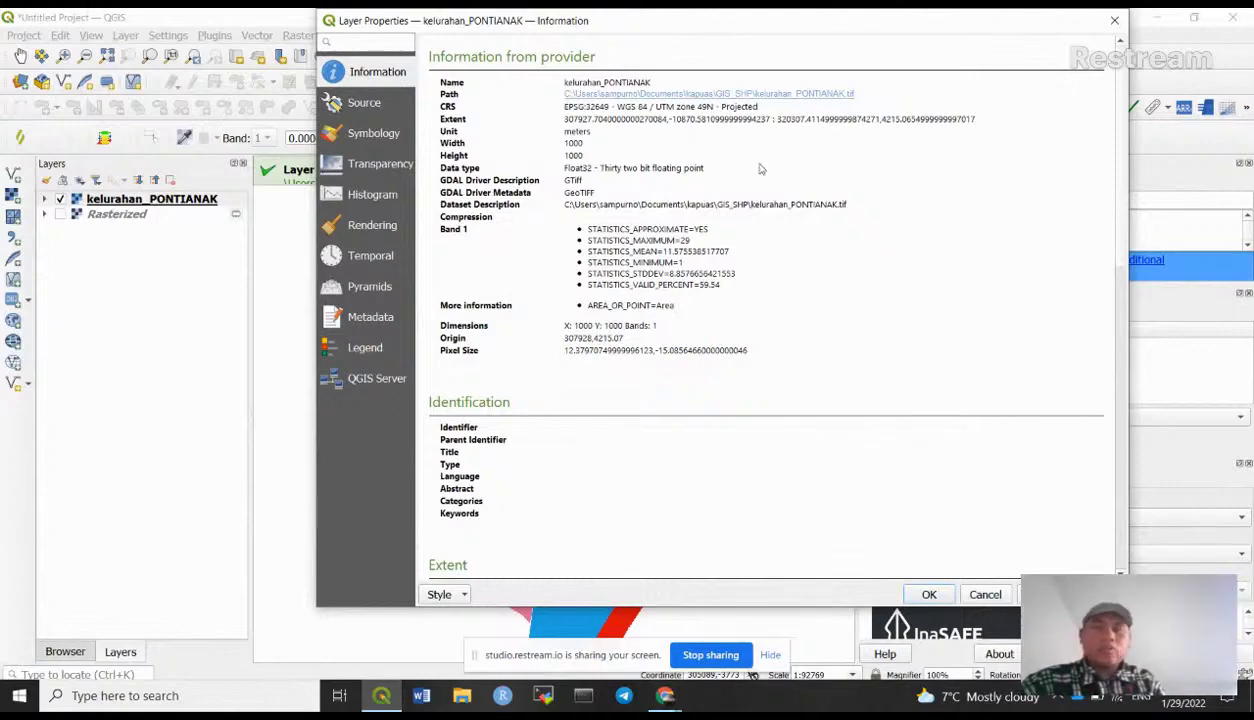
{"action": "left_click", "coordinate": [1112, 20]}
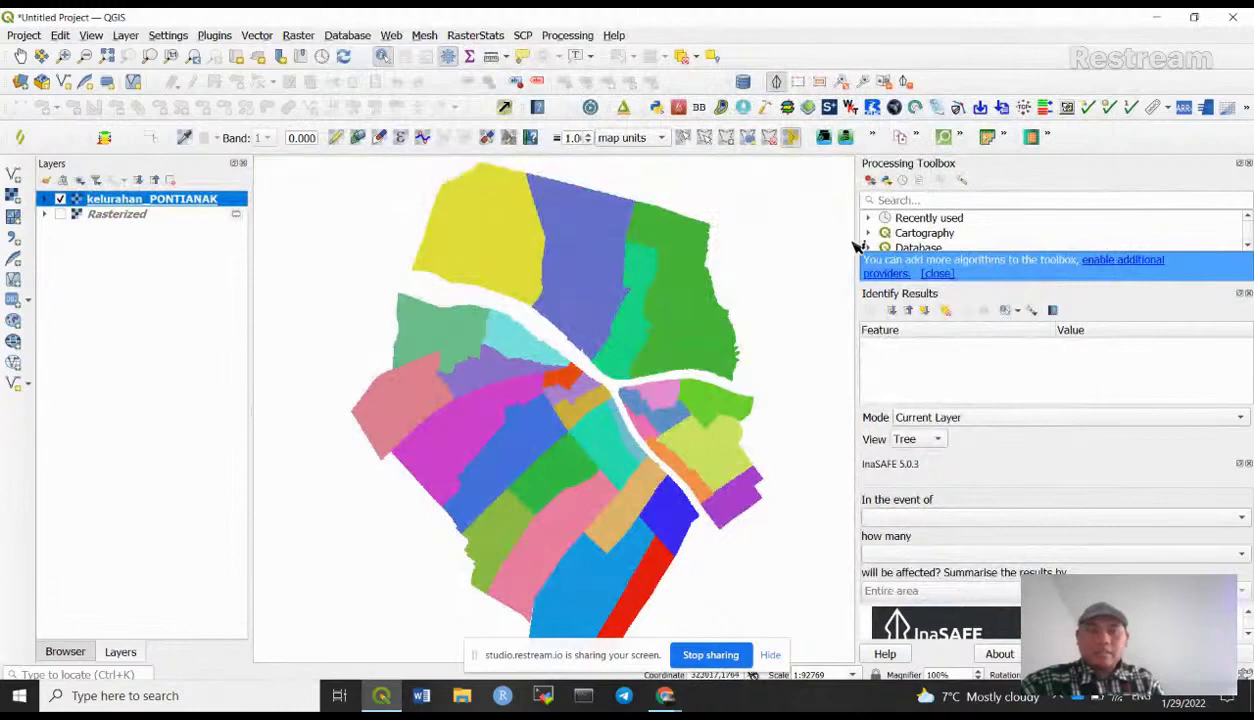
- Widen the map area, then search the algorithms for "raster layer uniq" and open Raster layer unique values report
{"action": "left_click_drag", "start_coordinate": [857, 243], "coordinate": [1030, 222]}
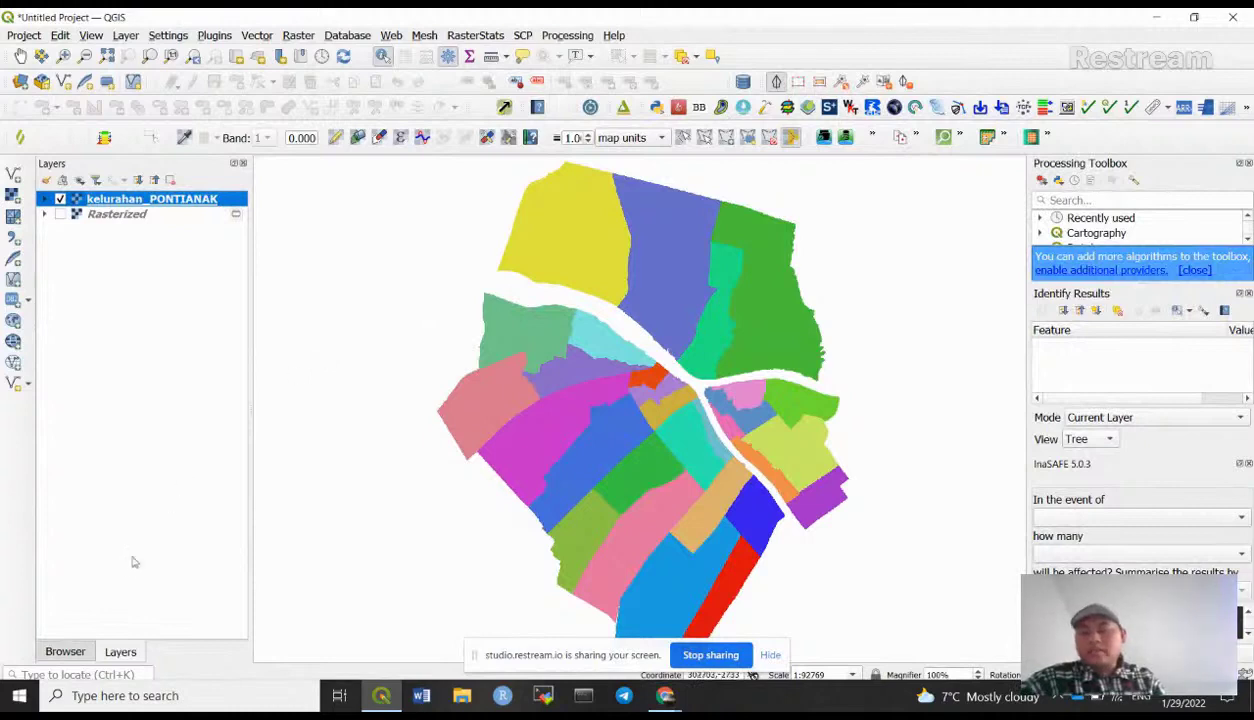
{"action": "left_click", "coordinate": [38, 675]}
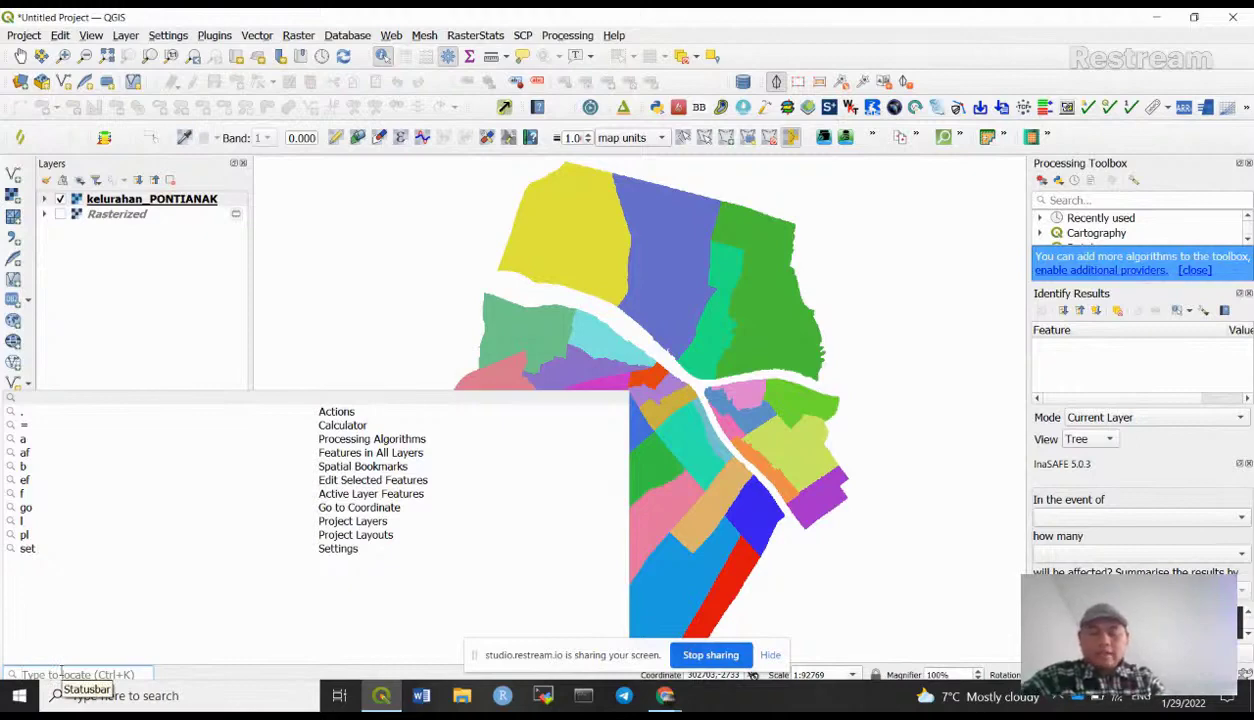
{"action": "type", "text": "layer"}
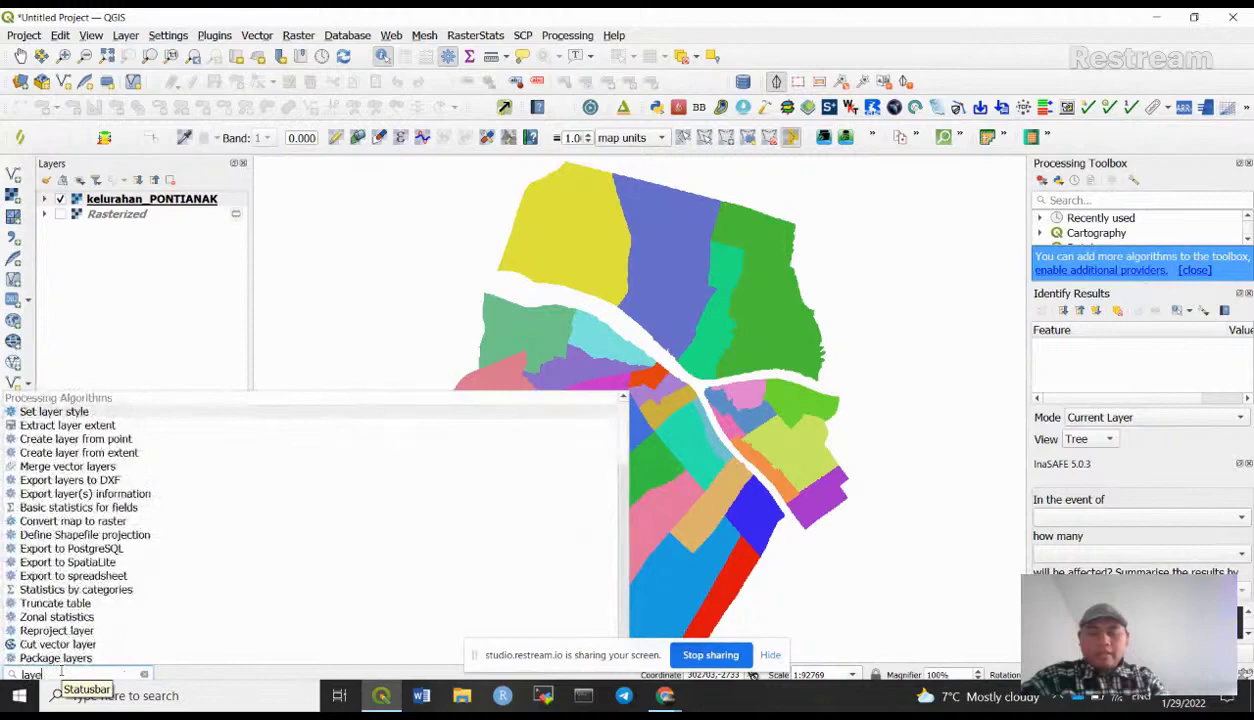
{"action": "key", "text": "BackSpace"}
{"action": "key", "text": "BackSpace"}
{"action": "key", "text": "BackSpace"}
{"action": "key", "text": "BackSpace"}
{"action": "key", "text": "BackSpace"}
{"action": "type", "text": "raster"}
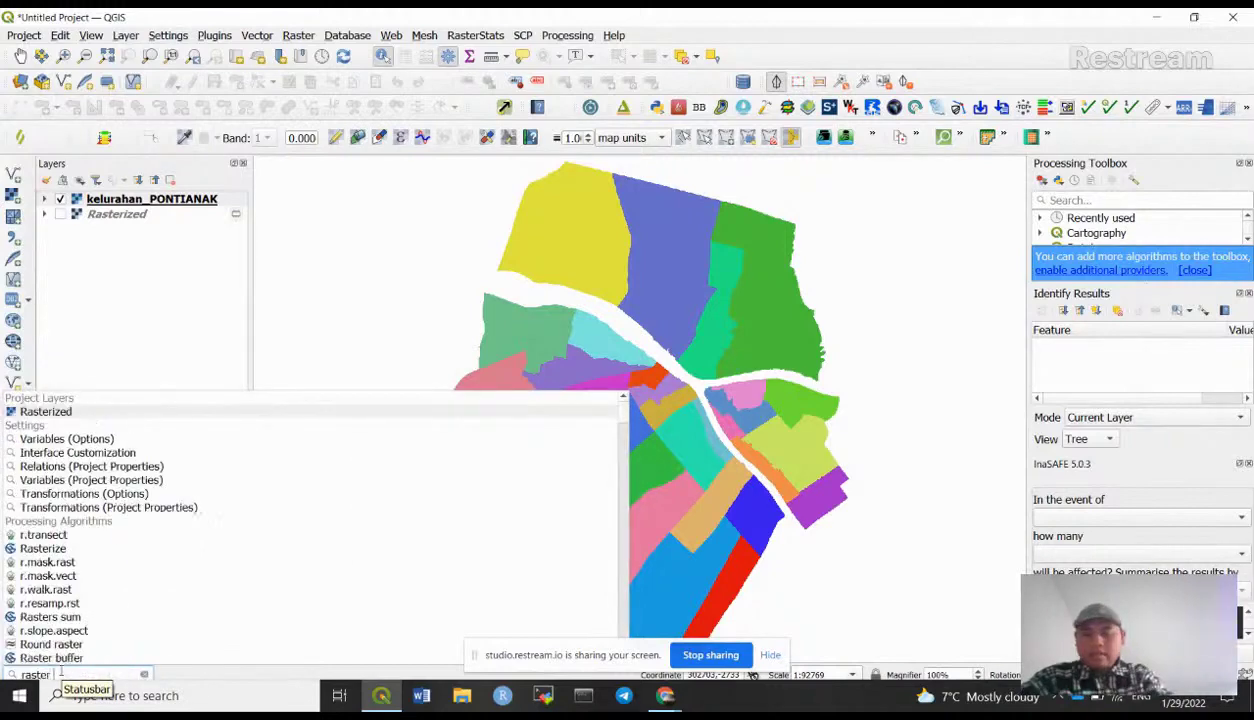
{"action": "type", "text": " layer"}
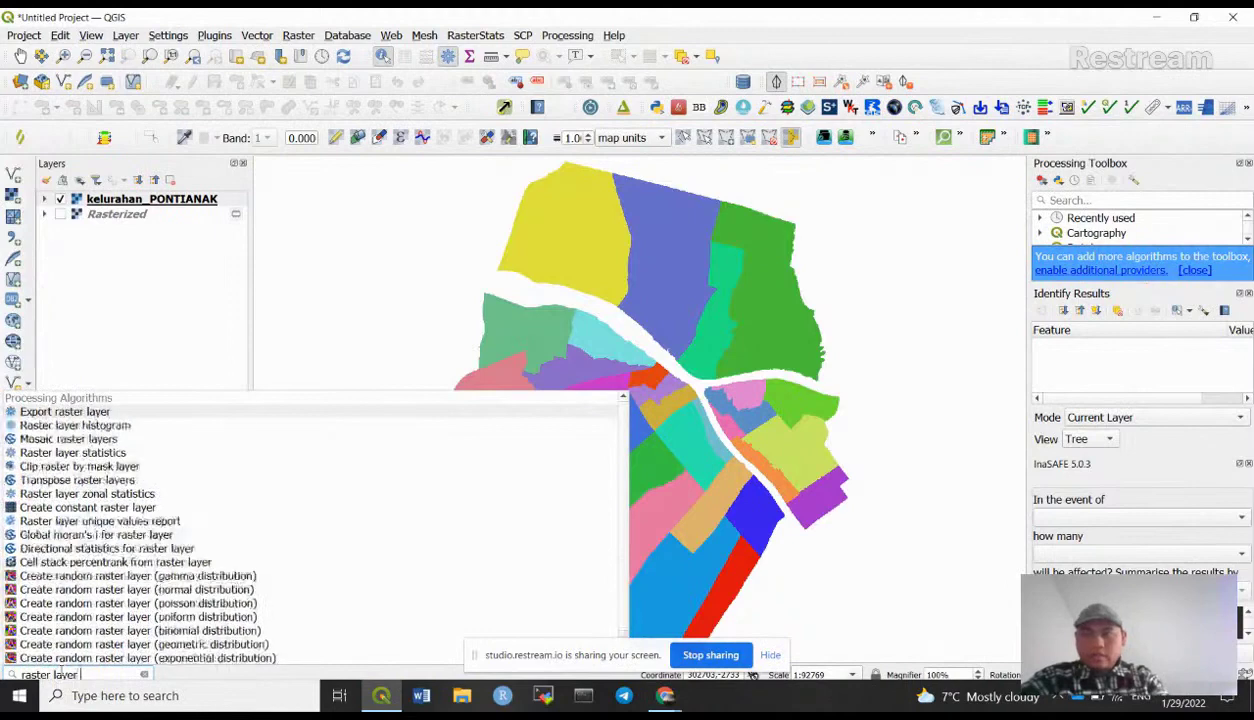
{"action": "type", "text": " uniq"}
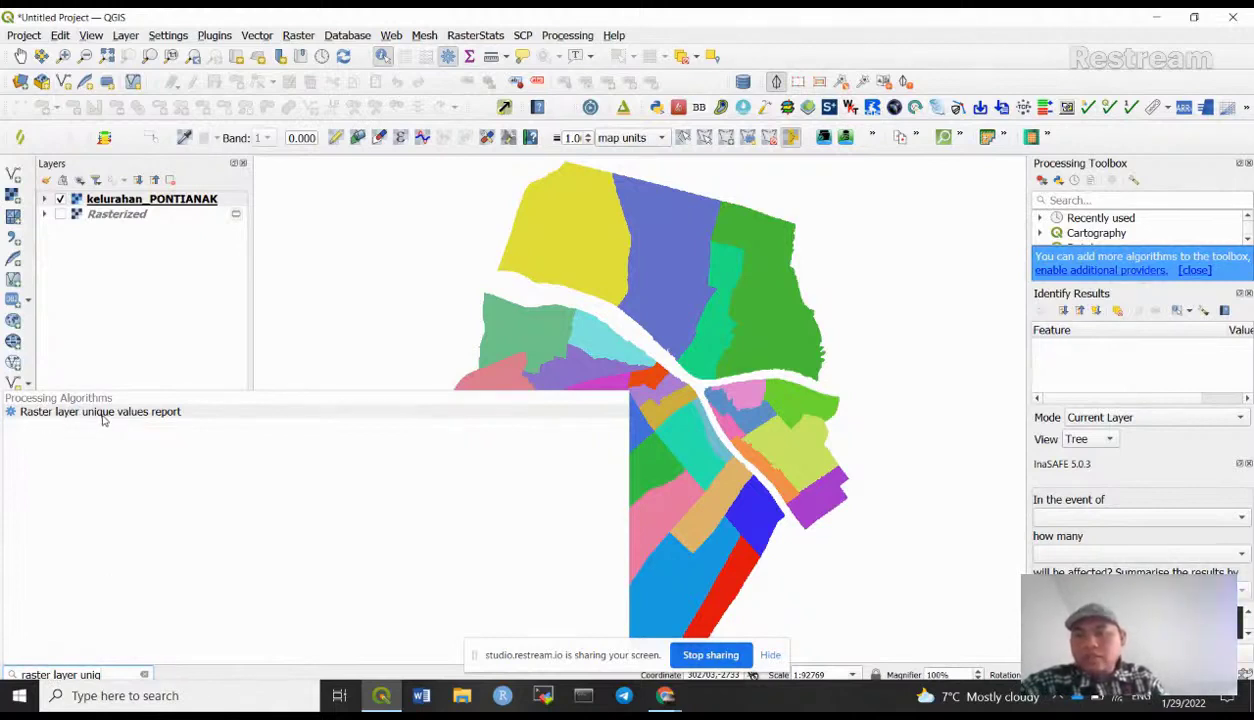
{"action": "left_click", "coordinate": [161, 412]}
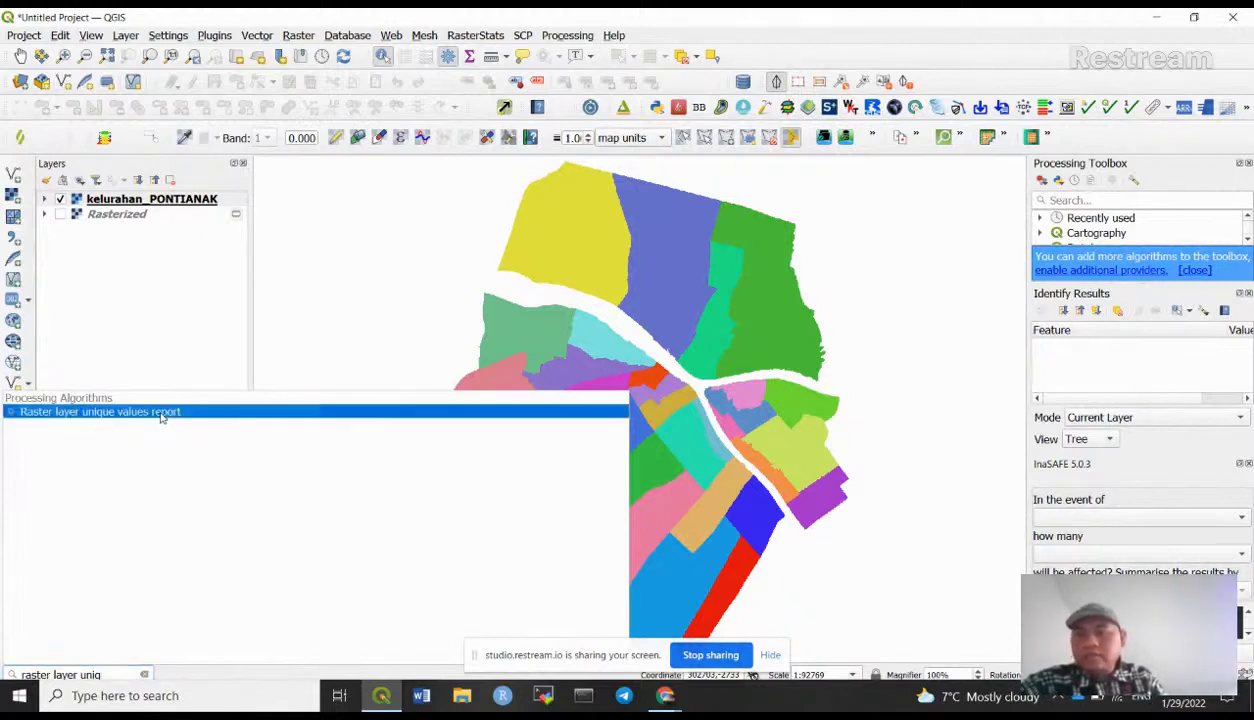
{"action": "double_click", "coordinate": [378, 413]}
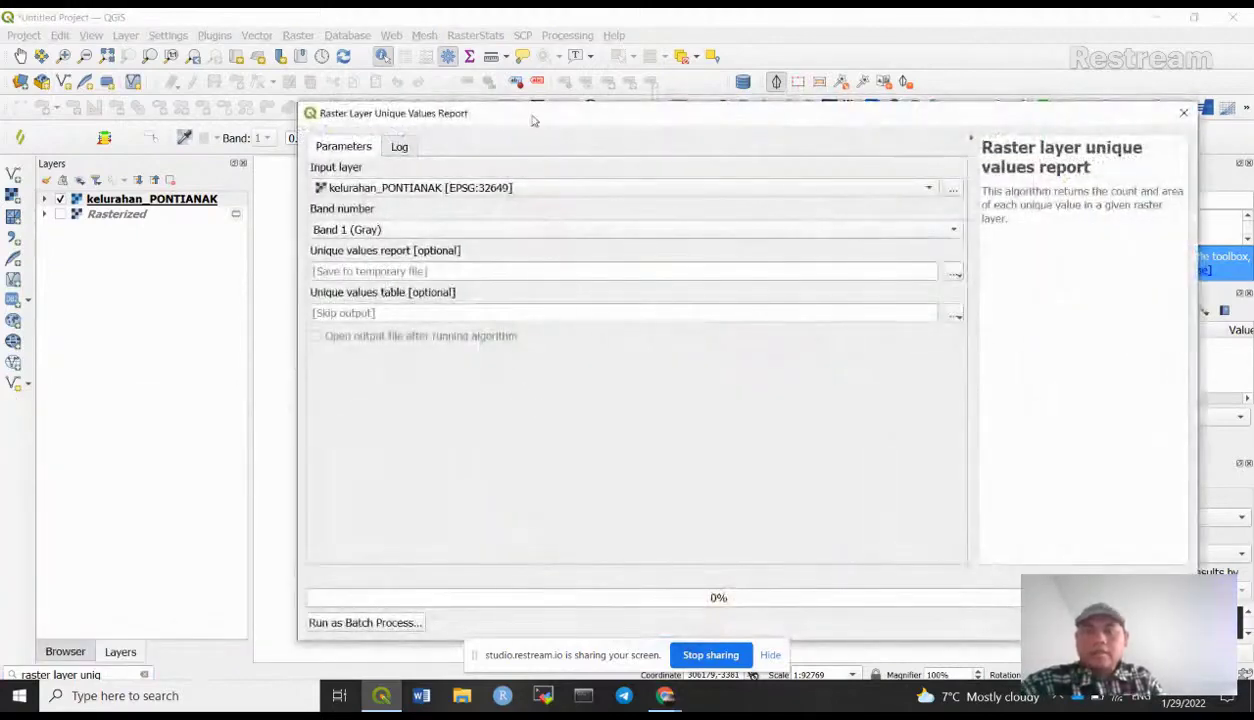
- Run the unique values report on kelurahan_PONTIANAK, Band 1 (Gray), saving the report to a temporary file and skipping the table output
{"action": "left_click_drag", "start_coordinate": [534, 118], "coordinate": [444, 100]}
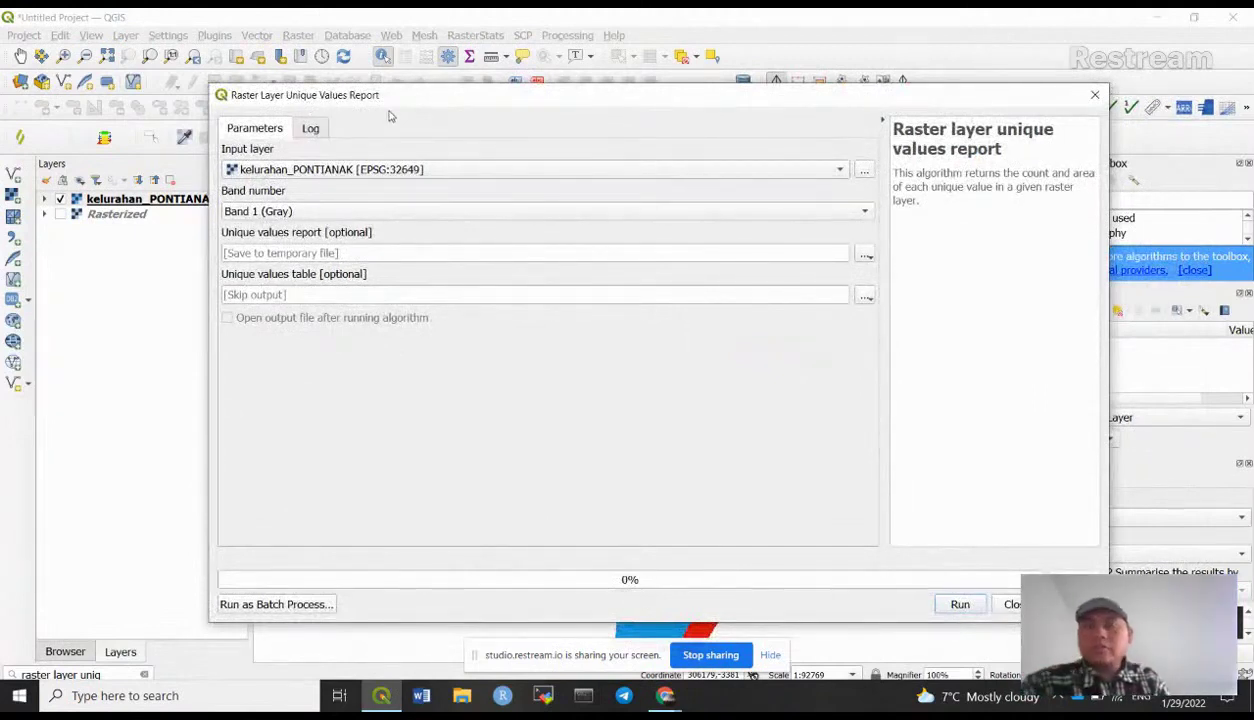
{"action": "left_click", "coordinate": [431, 171]}
{"action": "left_click", "coordinate": [434, 174]}
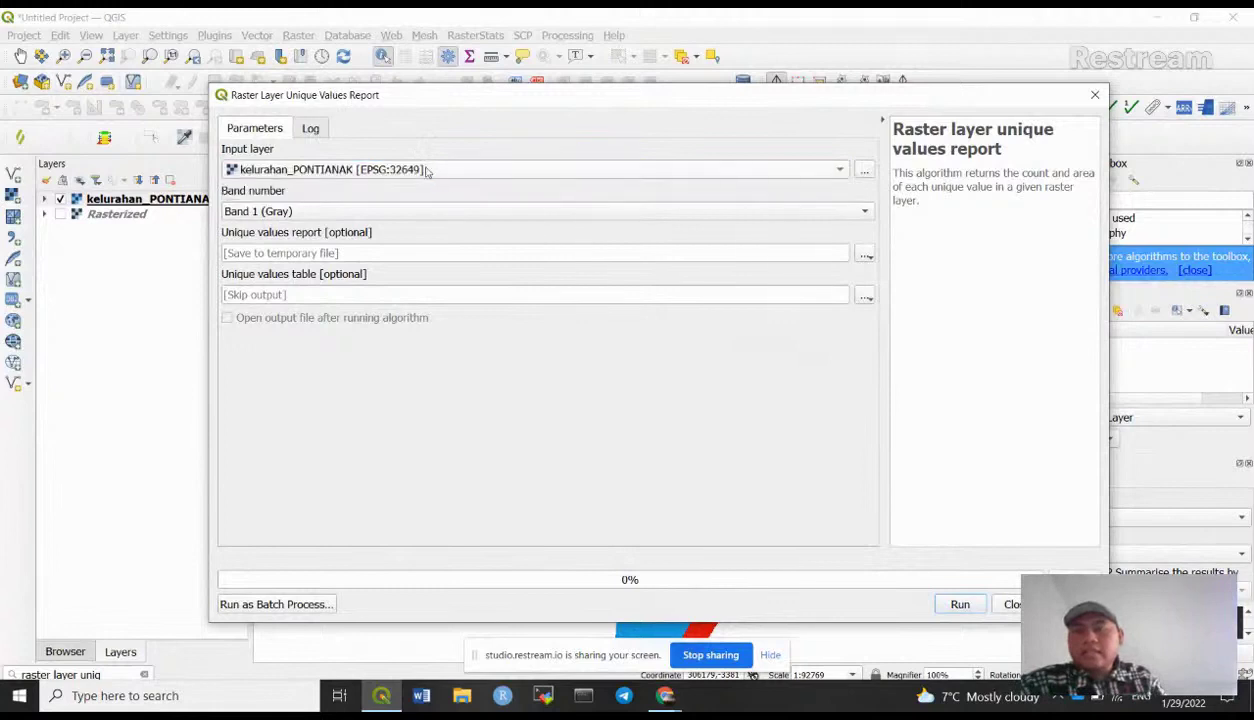
{"action": "left_click", "coordinate": [344, 171]}
{"action": "left_click", "coordinate": [344, 170]}
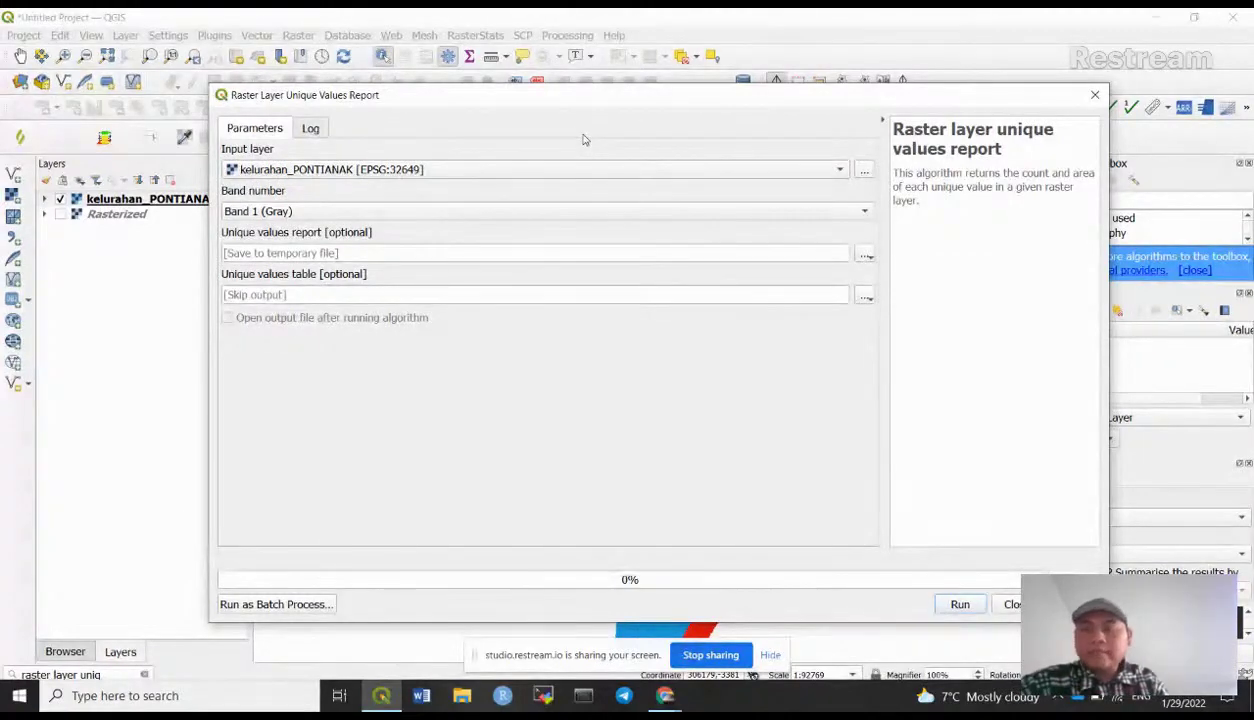
{"action": "left_click", "coordinate": [268, 212]}
{"action": "left_click", "coordinate": [268, 212]}
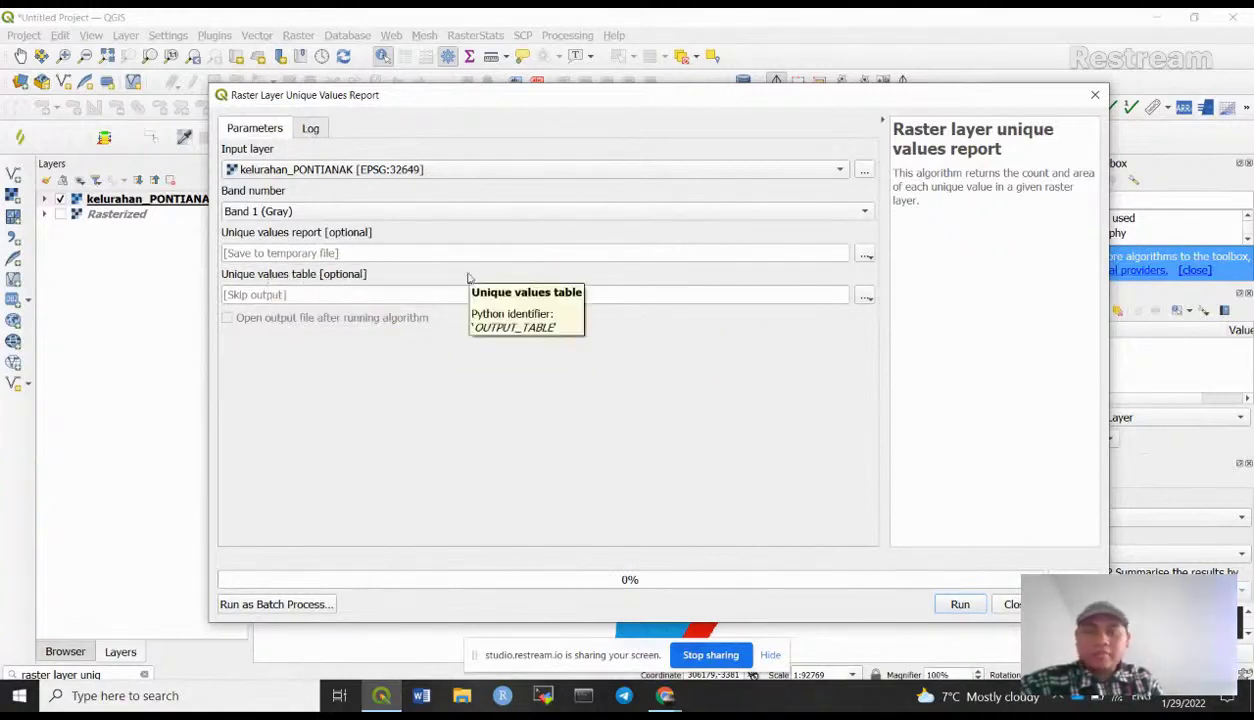
{"action": "left_click", "coordinate": [958, 604]}
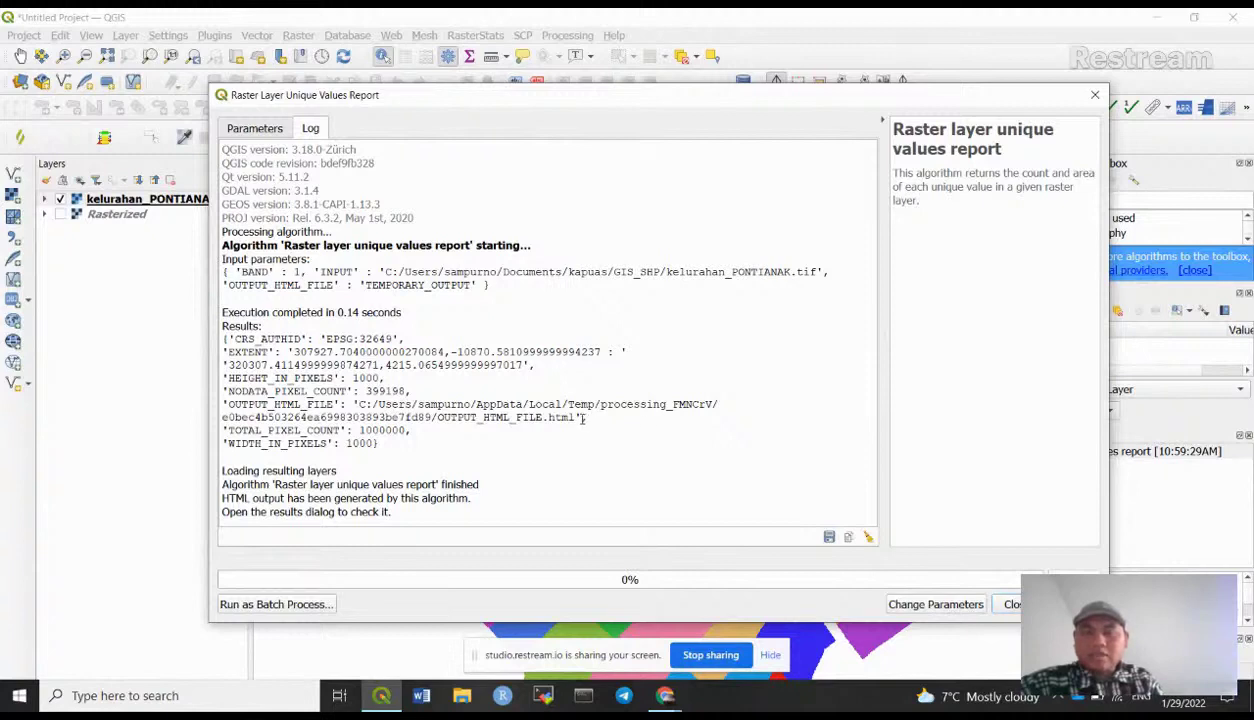
- Copy the OUTPUT_HTML_FILE path from the log of the unique values report
{"action": "left_click_drag", "start_coordinate": [583, 418], "coordinate": [359, 404]}
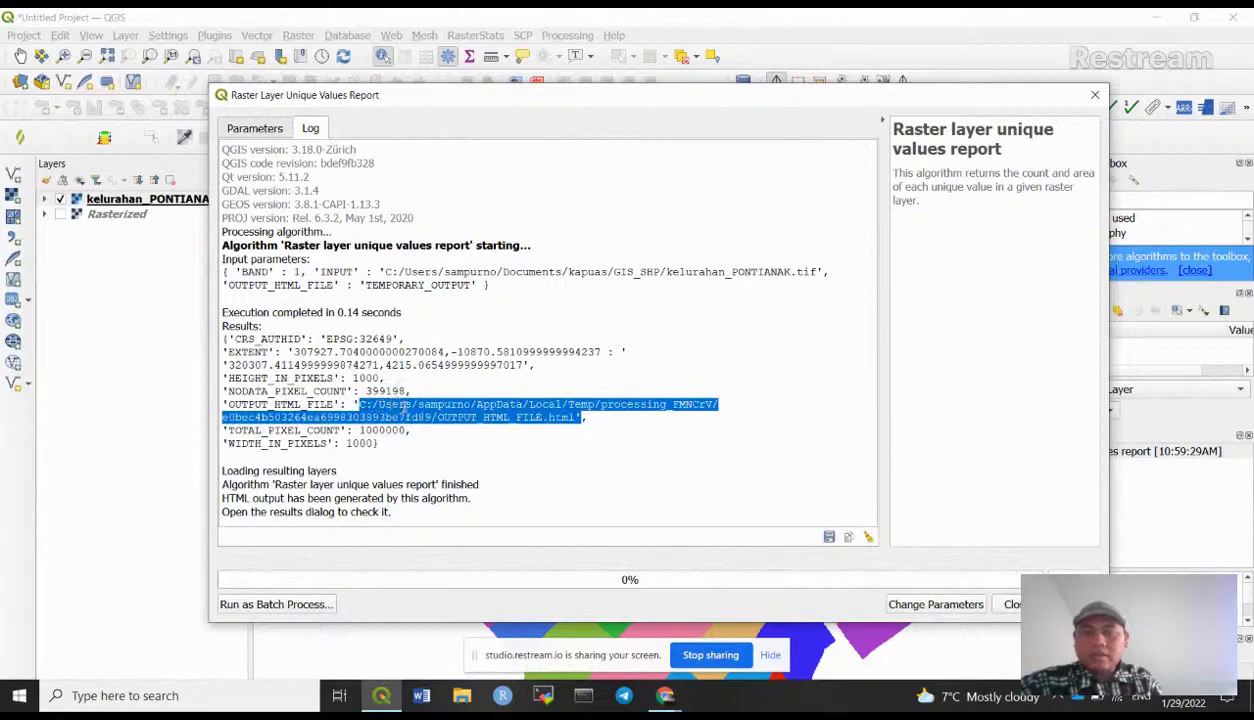
{"action": "left_click", "coordinate": [250, 128]}
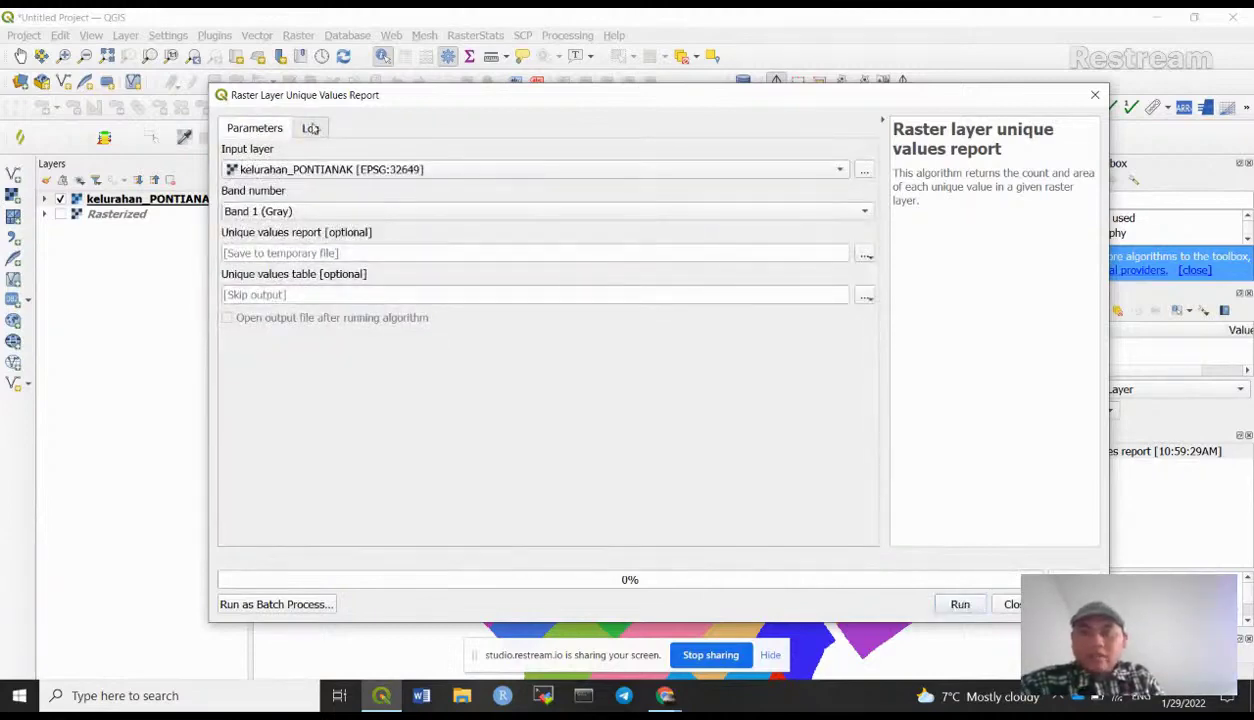
{"action": "left_click", "coordinate": [310, 128]}
{"action": "right_click", "coordinate": [555, 416]}
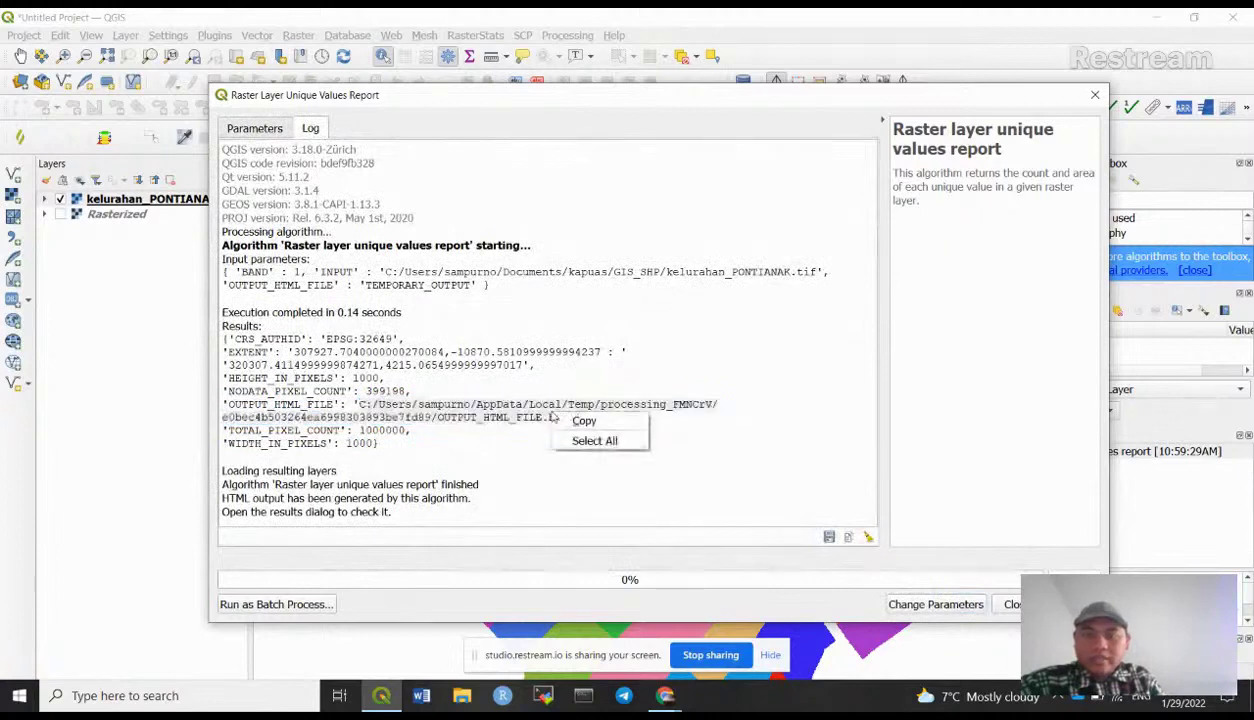
{"action": "left_click", "coordinate": [574, 421]}
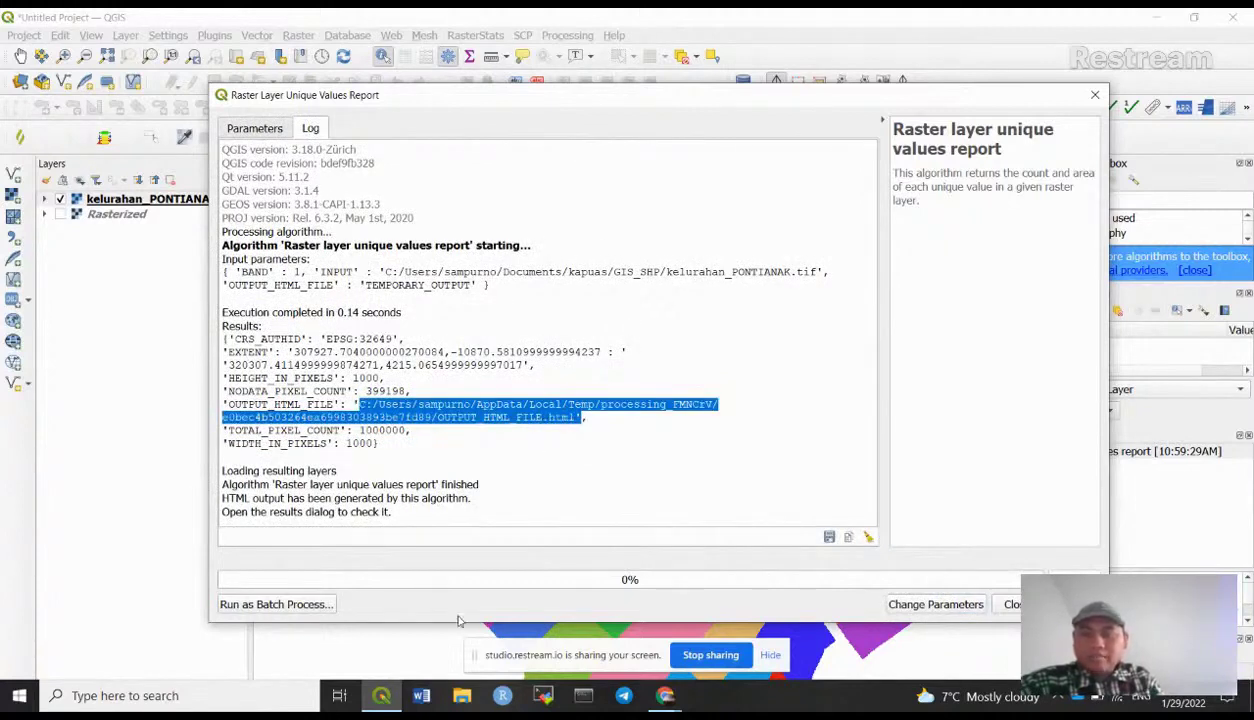
- Switch to File Explorer and open the HTML report from the copied path
{"action": "left_click", "coordinate": [463, 698]}
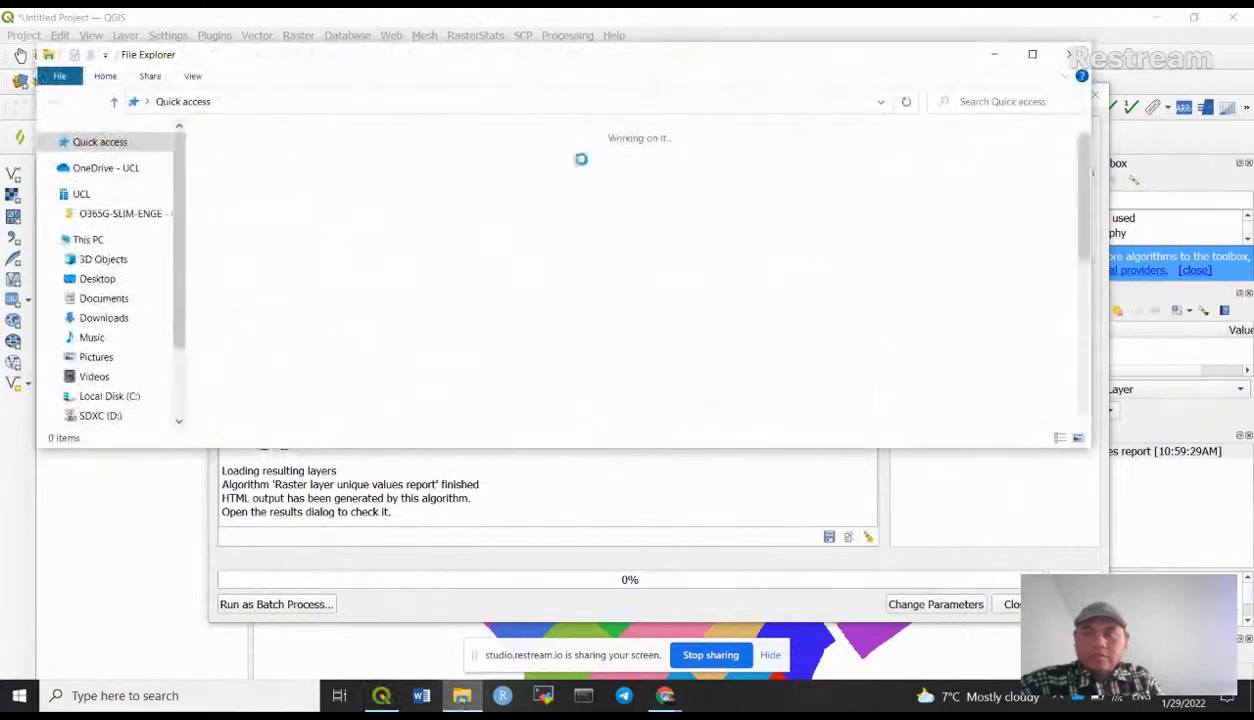
{"action": "left_click", "coordinate": [405, 100]}
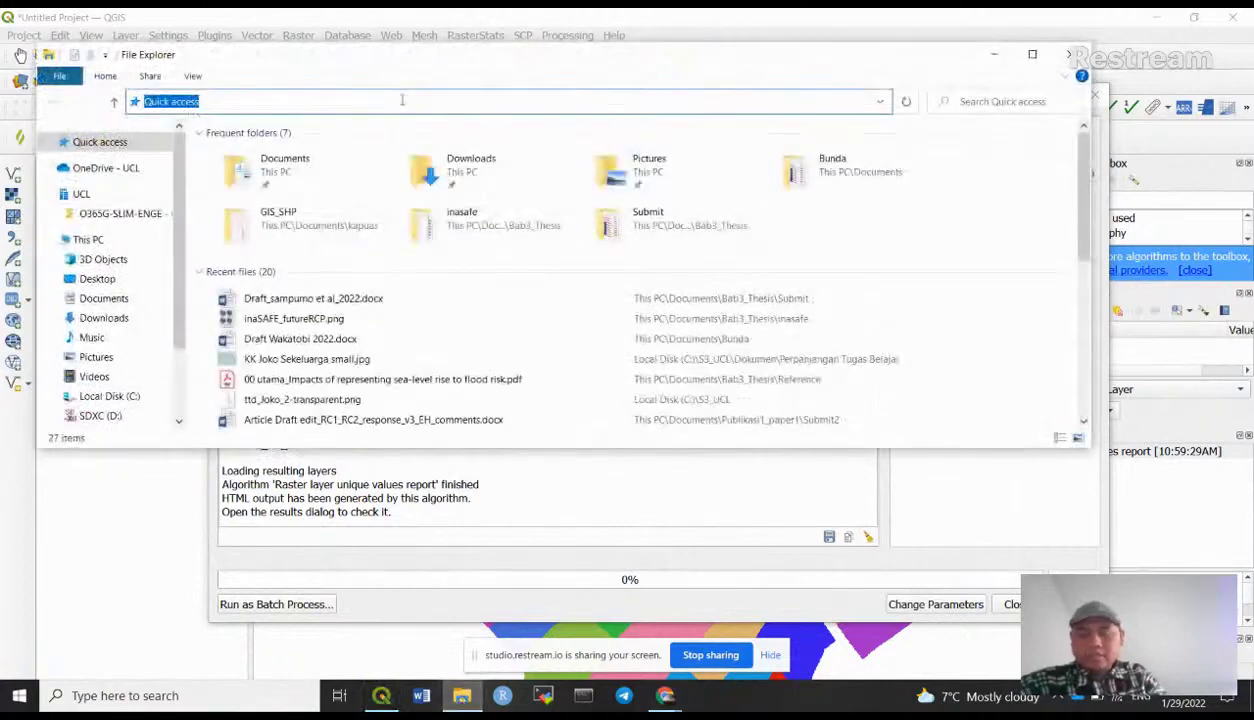
{"action": "key", "text": "ctrl+v"}
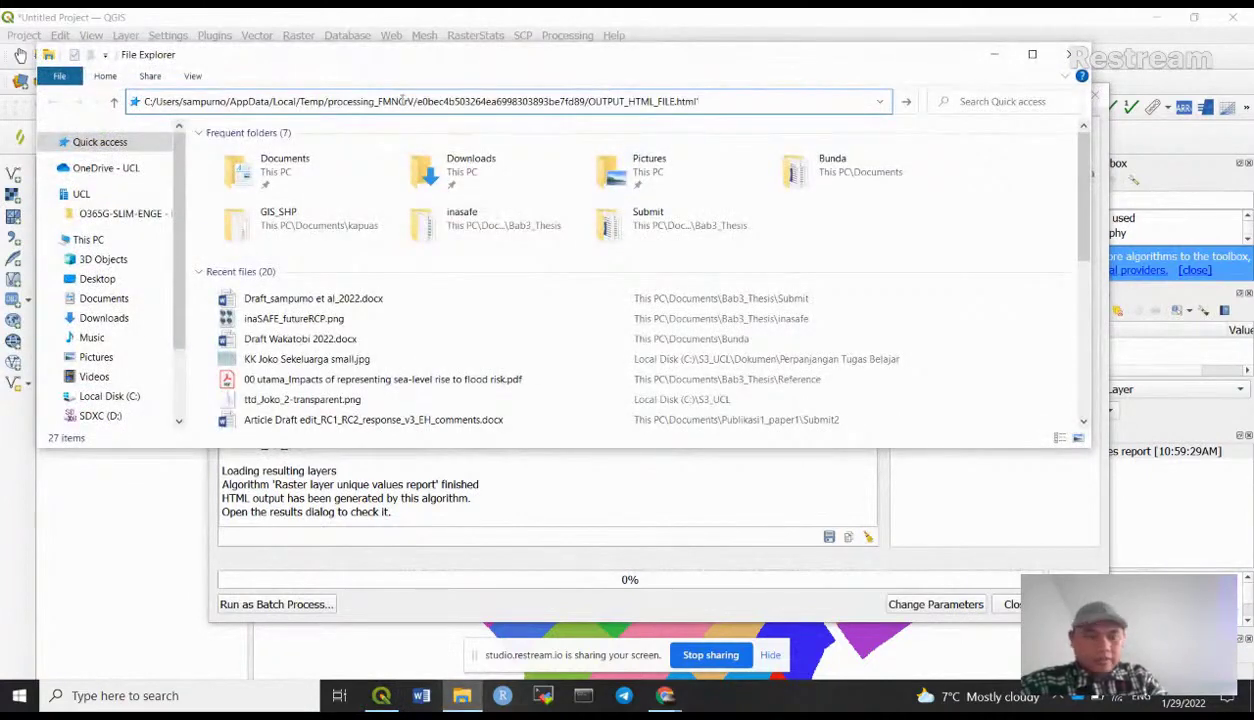
{"action": "key", "text": "Return"}
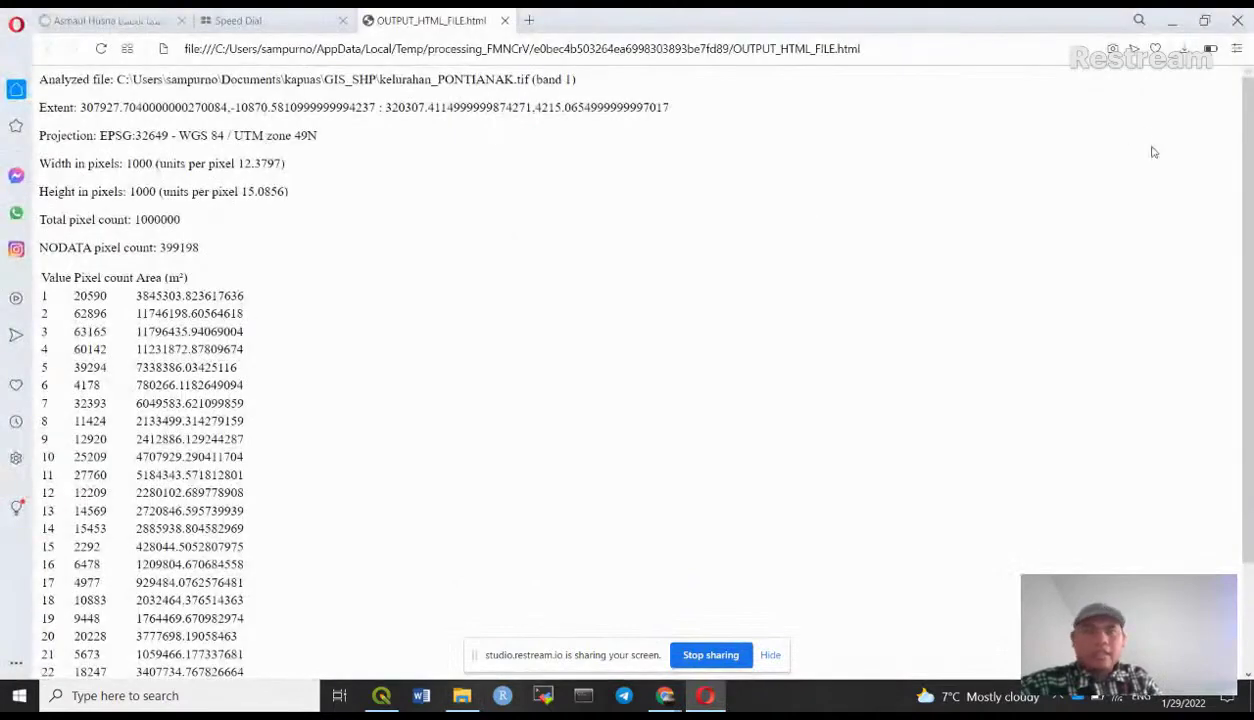
- Examine the report's table of values, pixel counts and areas in m², focusing on the row for value 1
{"action": "left_click_drag", "start_coordinate": [1246, 85], "coordinate": [1250, 275]}
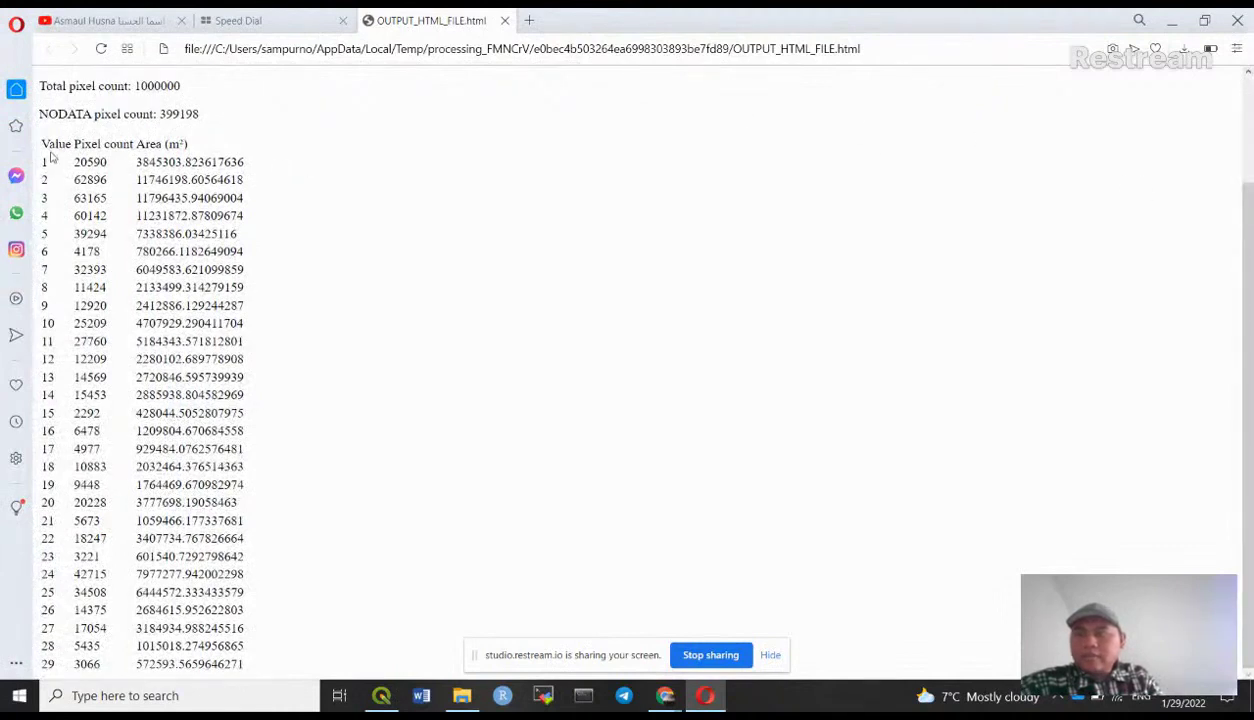
{"action": "left_click_drag", "start_coordinate": [42, 162], "coordinate": [38, 158]}
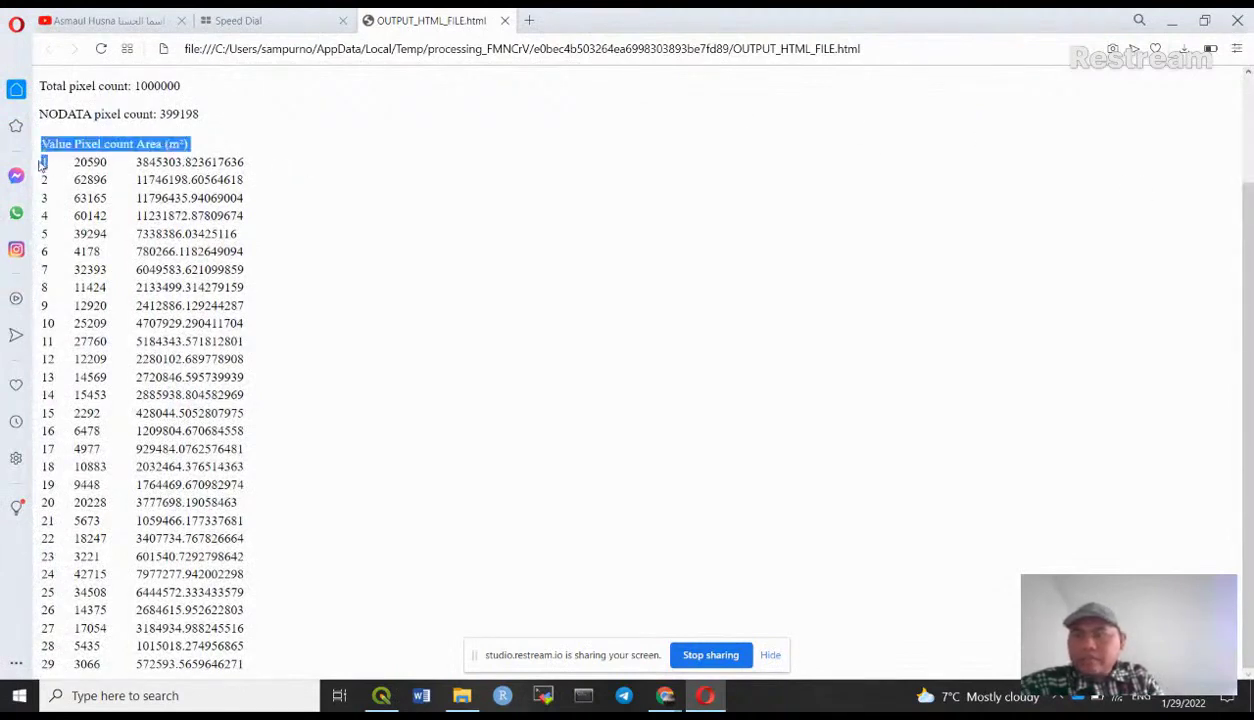
{"action": "left_click", "coordinate": [140, 163]}
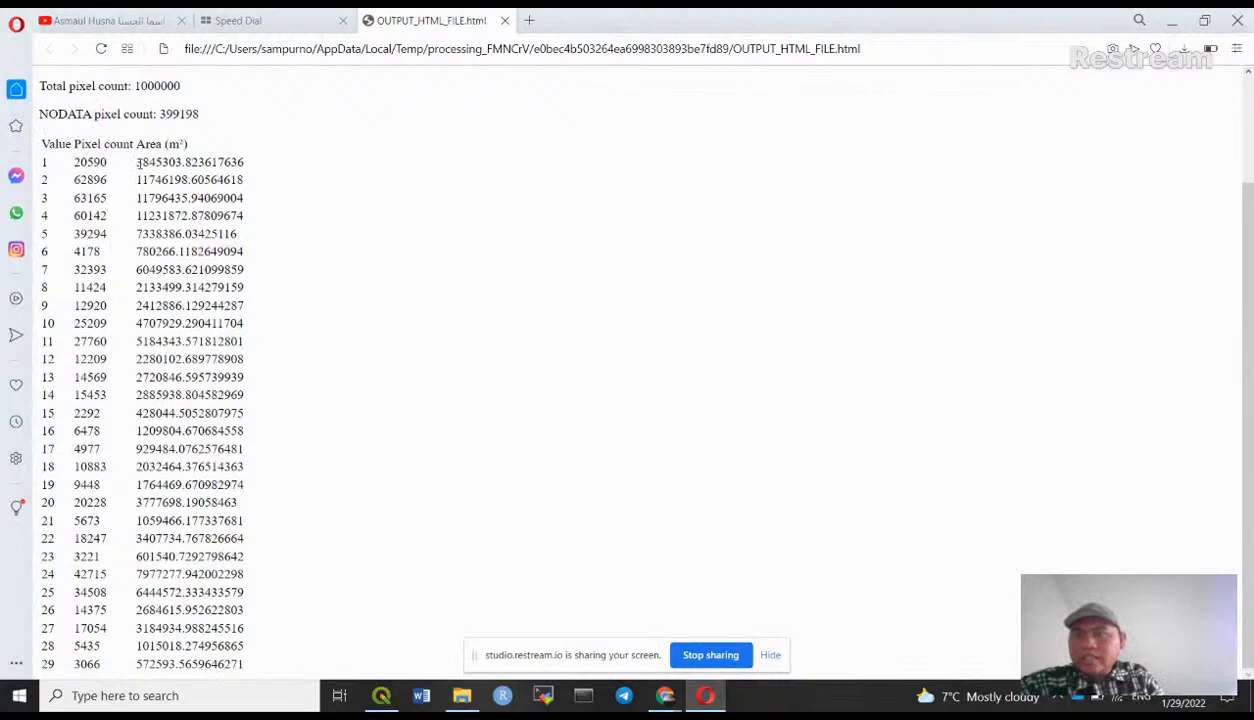
{"action": "double_click", "coordinate": [45, 162]}
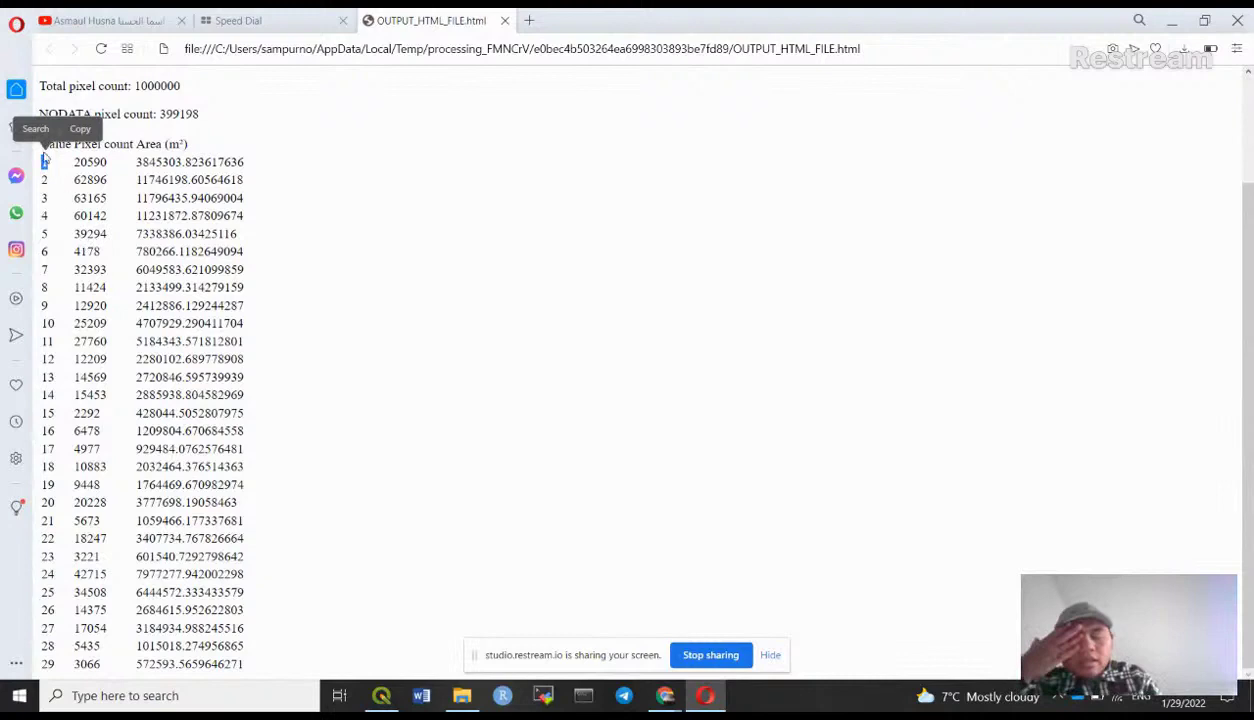
{"action": "double_click", "coordinate": [44, 180]}
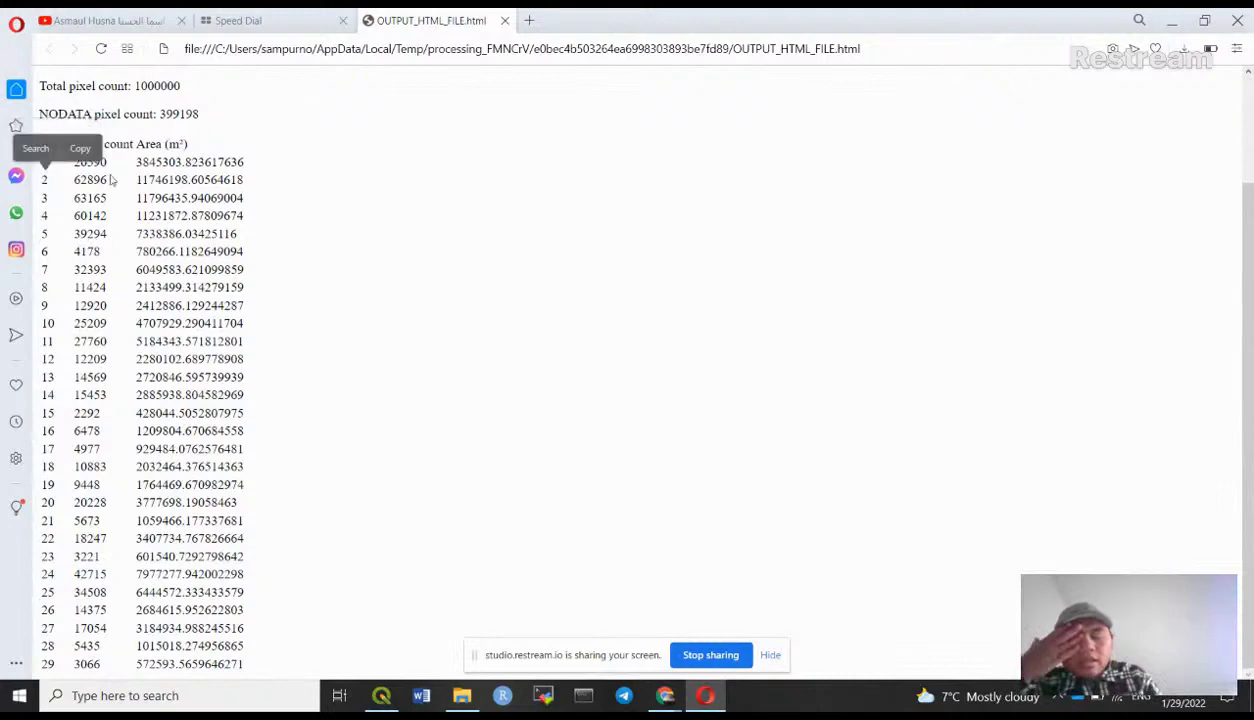
{"action": "left_click_drag", "start_coordinate": [107, 162], "coordinate": [73, 162]}
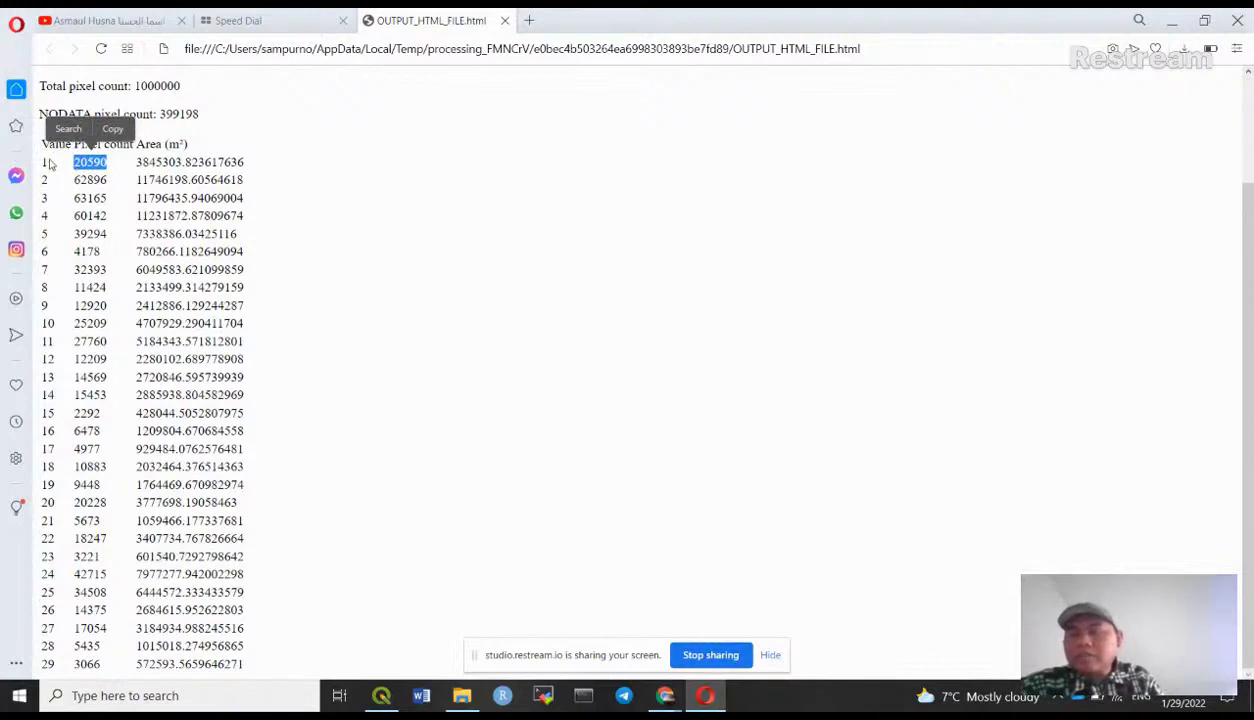
{"action": "left_click_drag", "start_coordinate": [50, 164], "coordinate": [40, 162]}
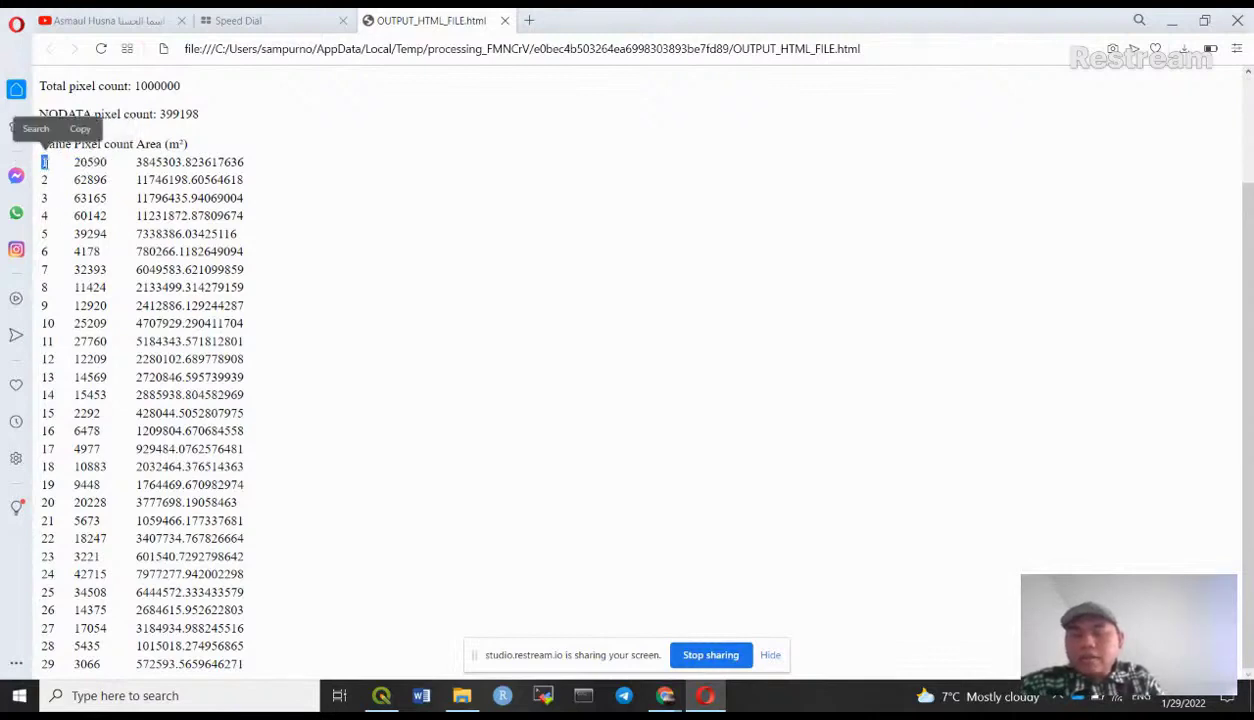
{"action": "double_click", "coordinate": [80, 163]}
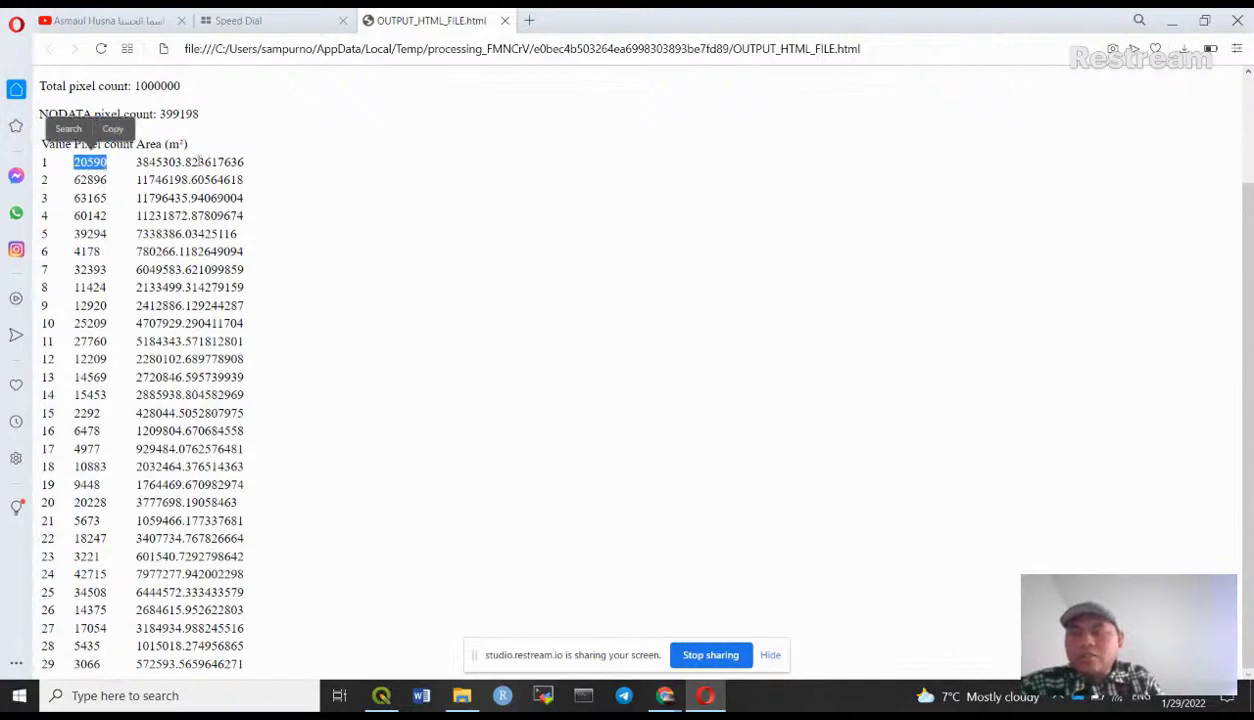
{"action": "left_click_drag", "start_coordinate": [138, 161], "coordinate": [148, 161]}
{"action": "left_click", "coordinate": [160, 162]}
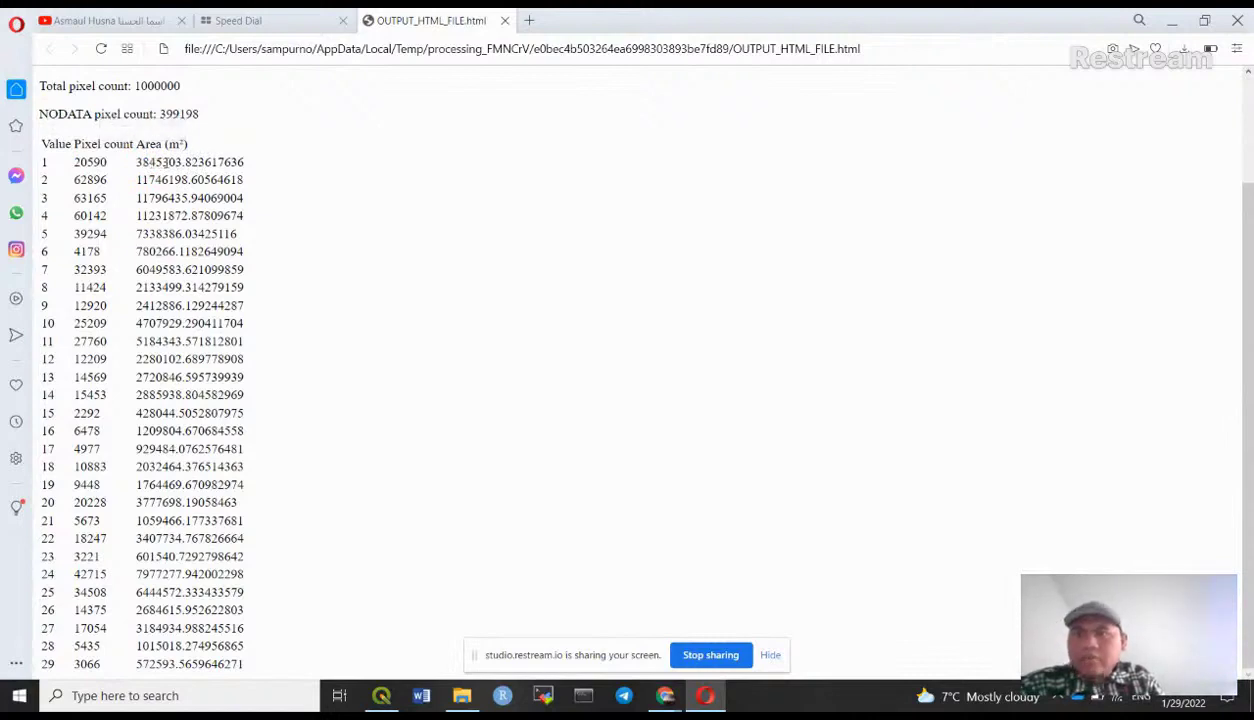
{"action": "left_click_drag", "start_coordinate": [181, 162], "coordinate": [136, 162]}
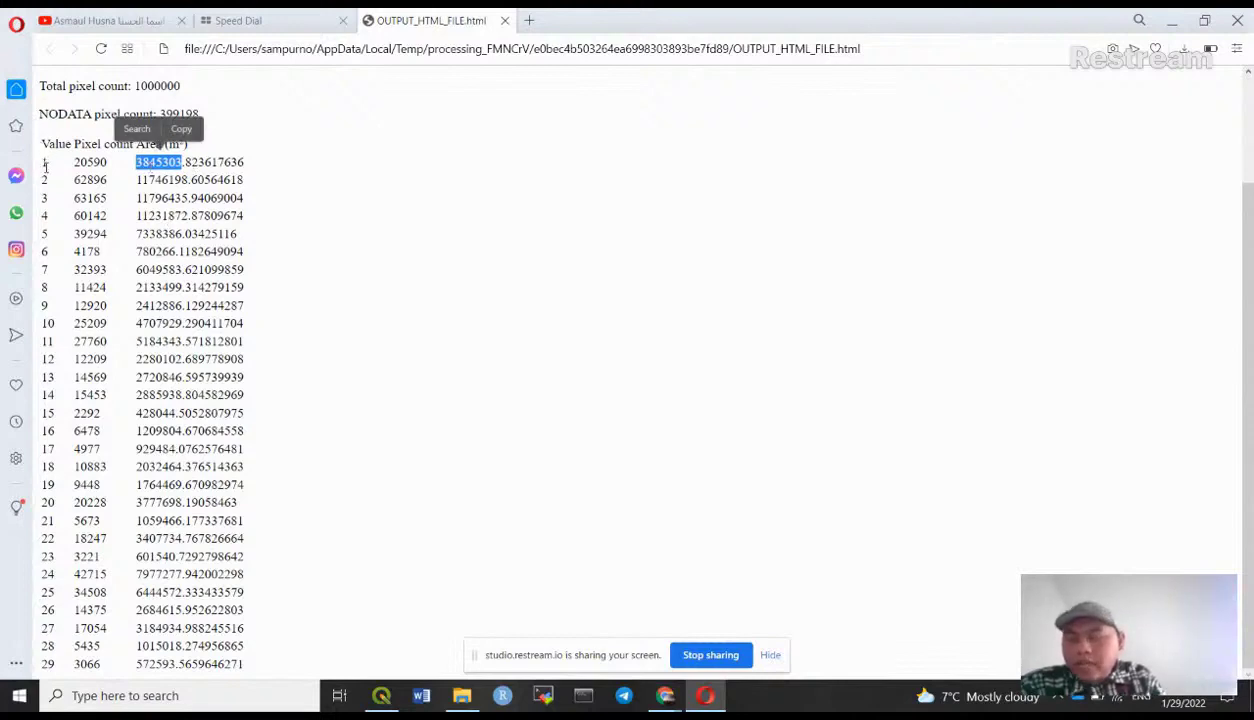
{"action": "left_click", "coordinate": [72, 162]}
{"action": "double_click", "coordinate": [91, 162]}
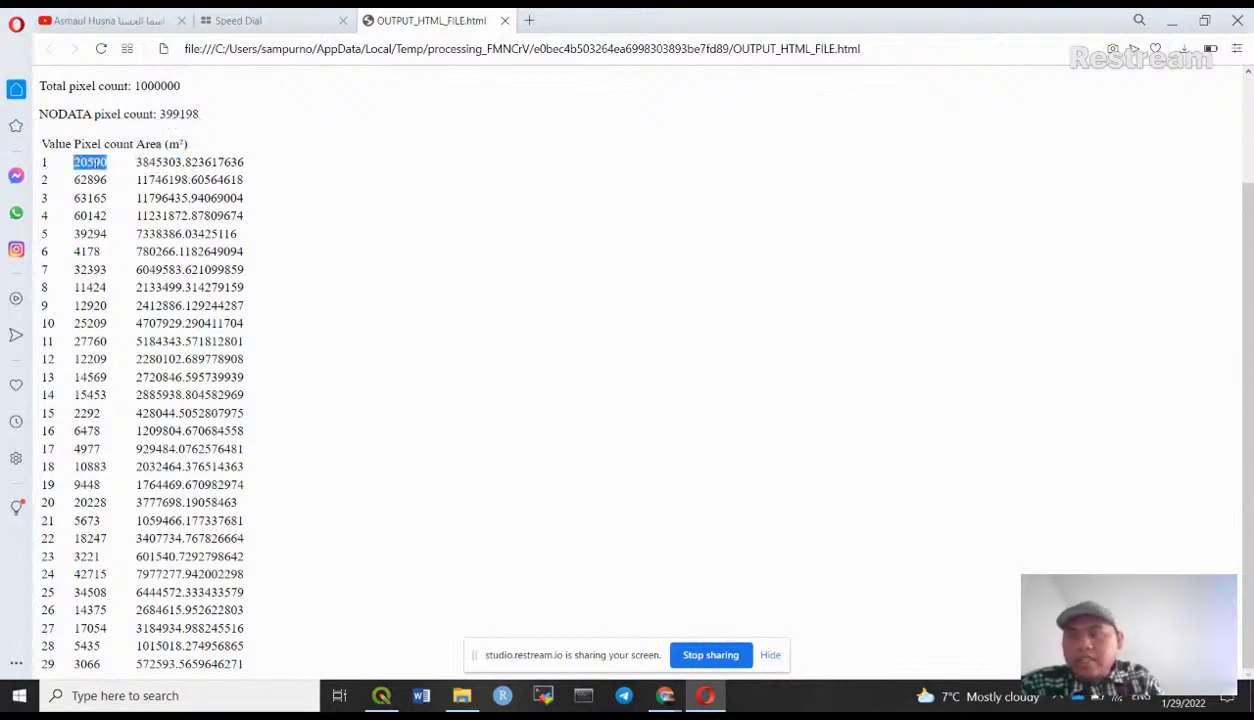
{"action": "left_click_drag", "start_coordinate": [136, 162], "coordinate": [185, 162]}
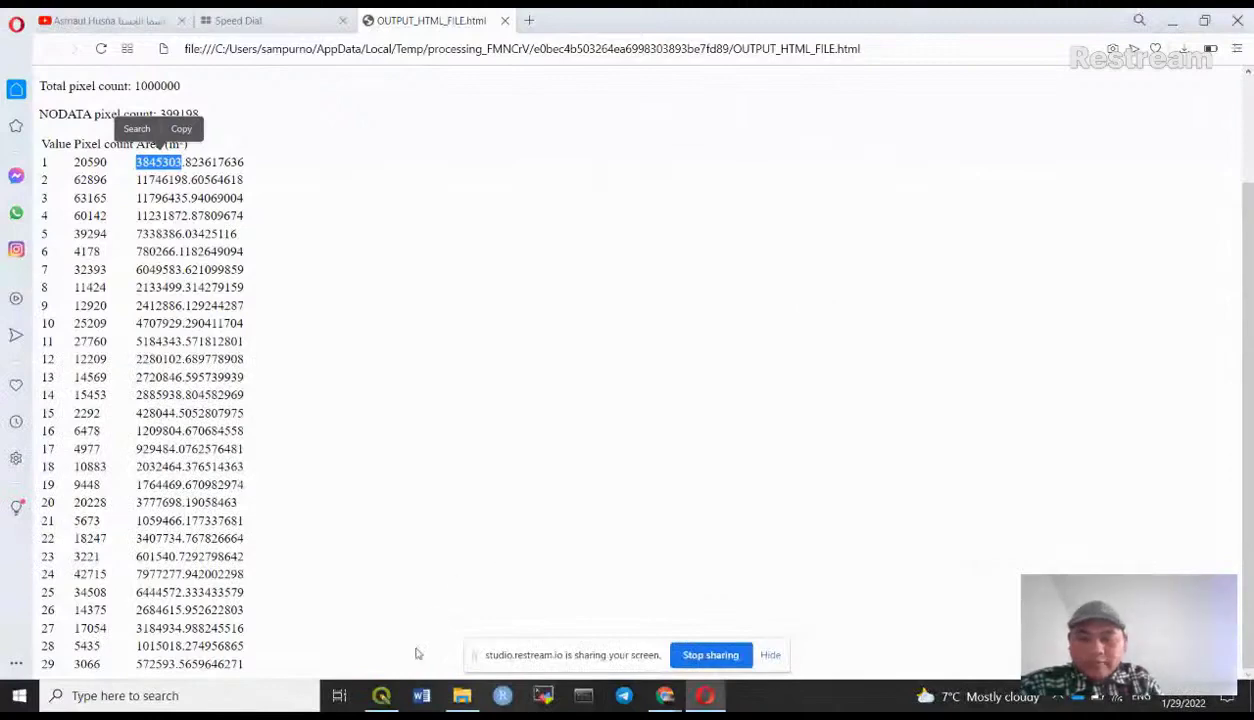
- Switch back to QGIS and set the report's unique values table to save to a file of type CSV
{"action": "left_click", "coordinate": [381, 695]}
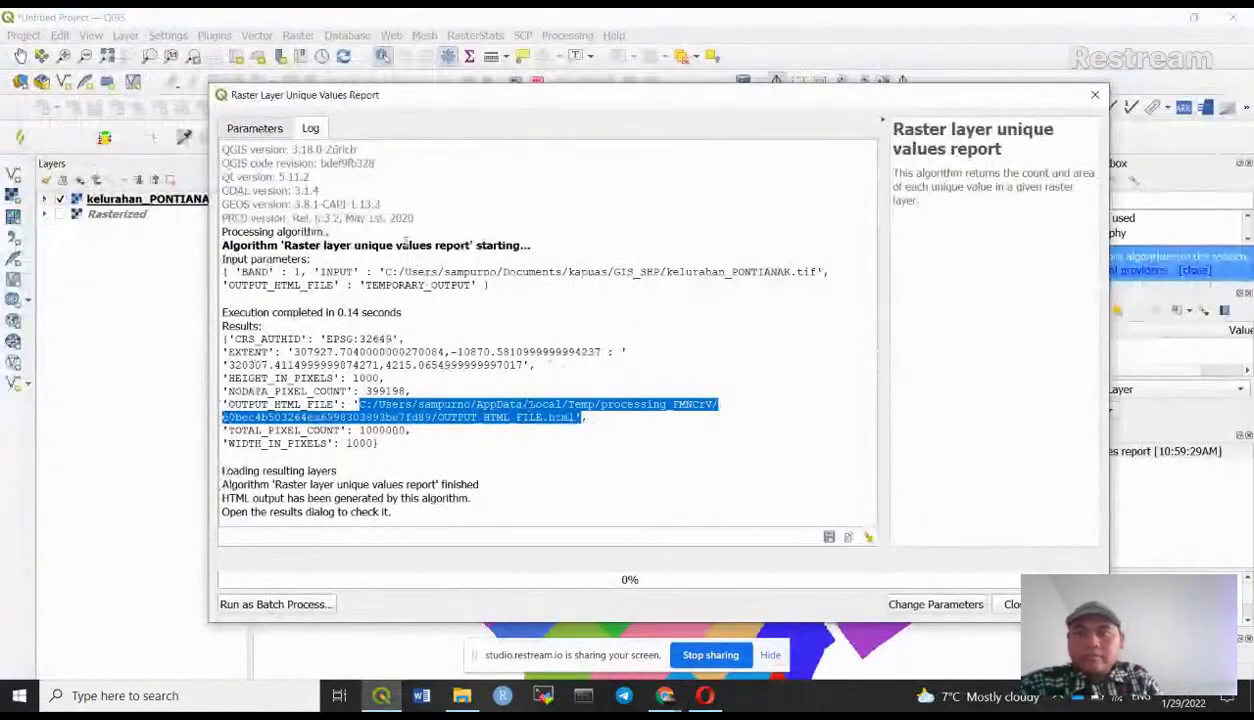
{"action": "left_click", "coordinate": [252, 130]}
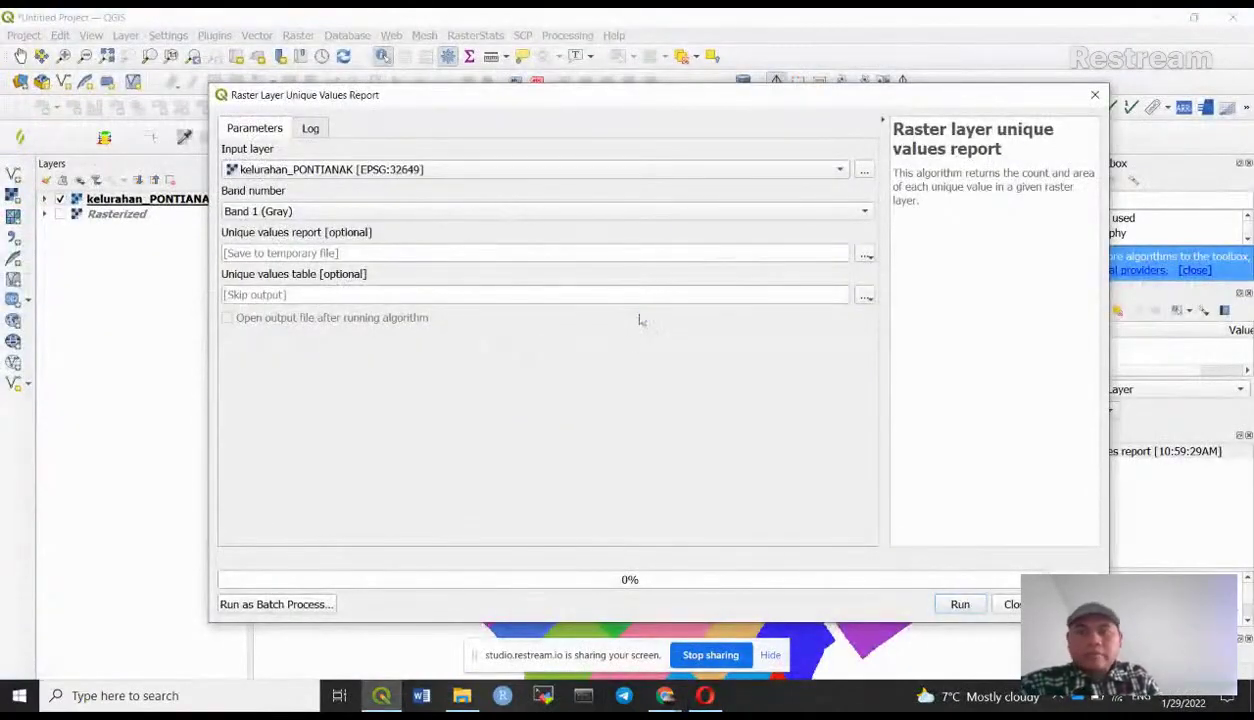
{"action": "left_click", "coordinate": [865, 256]}
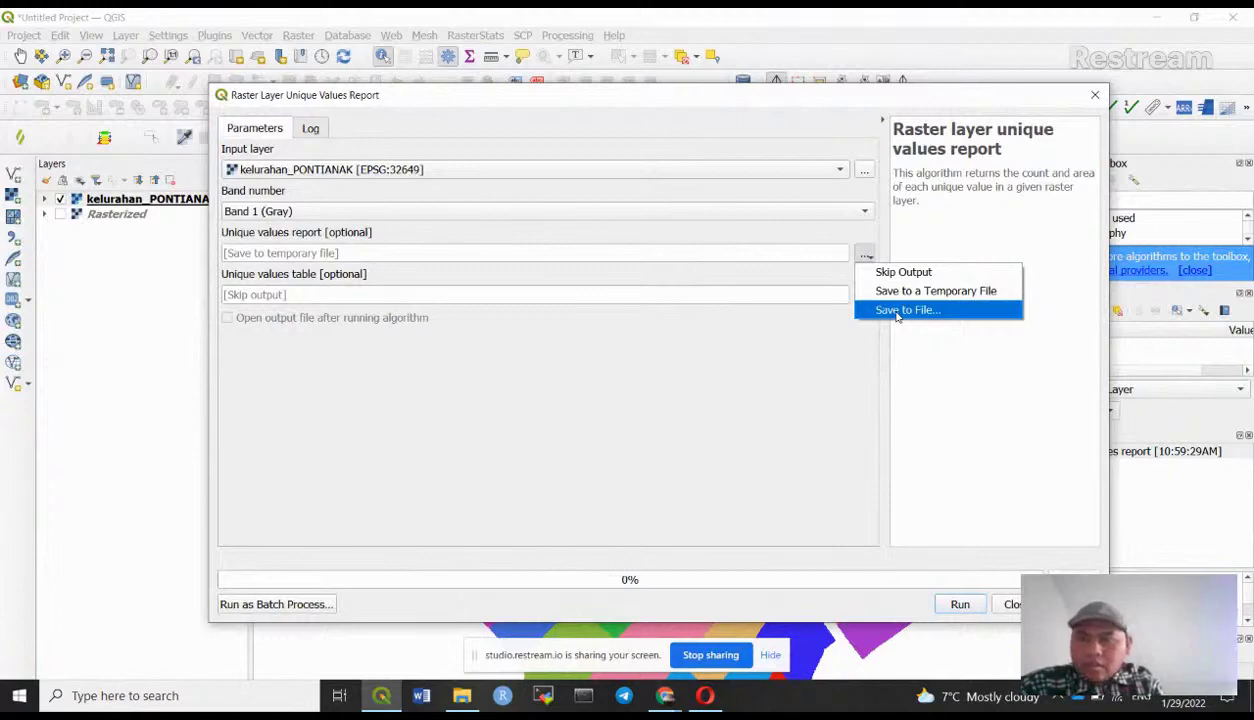
{"action": "left_click", "coordinate": [736, 280]}
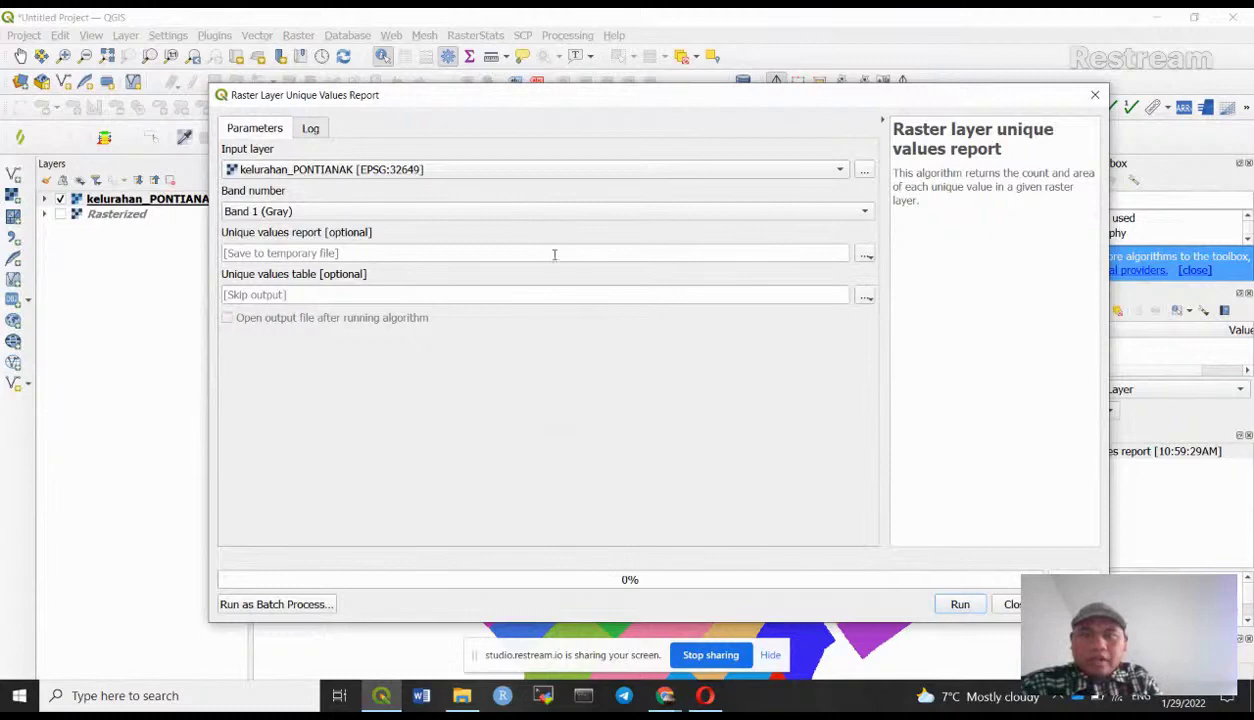
{"action": "left_click", "coordinate": [865, 296]}
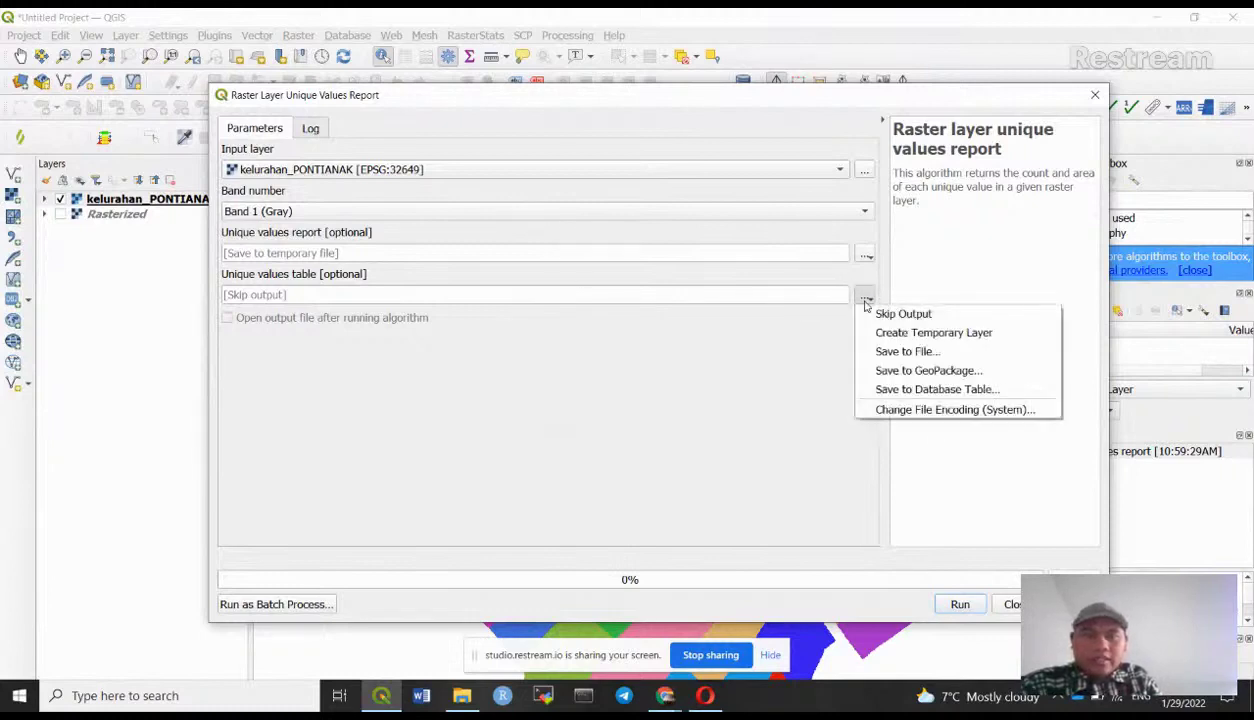
{"action": "left_click", "coordinate": [879, 353]}
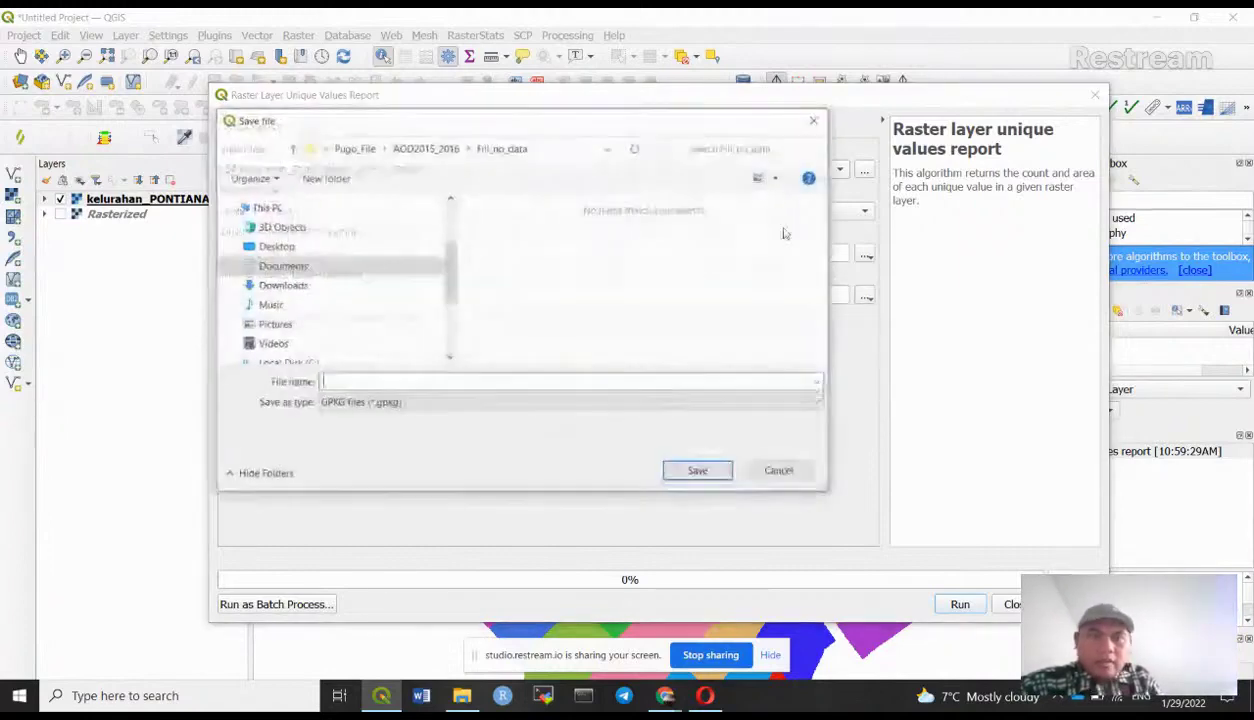
{"action": "left_click", "coordinate": [508, 404]}
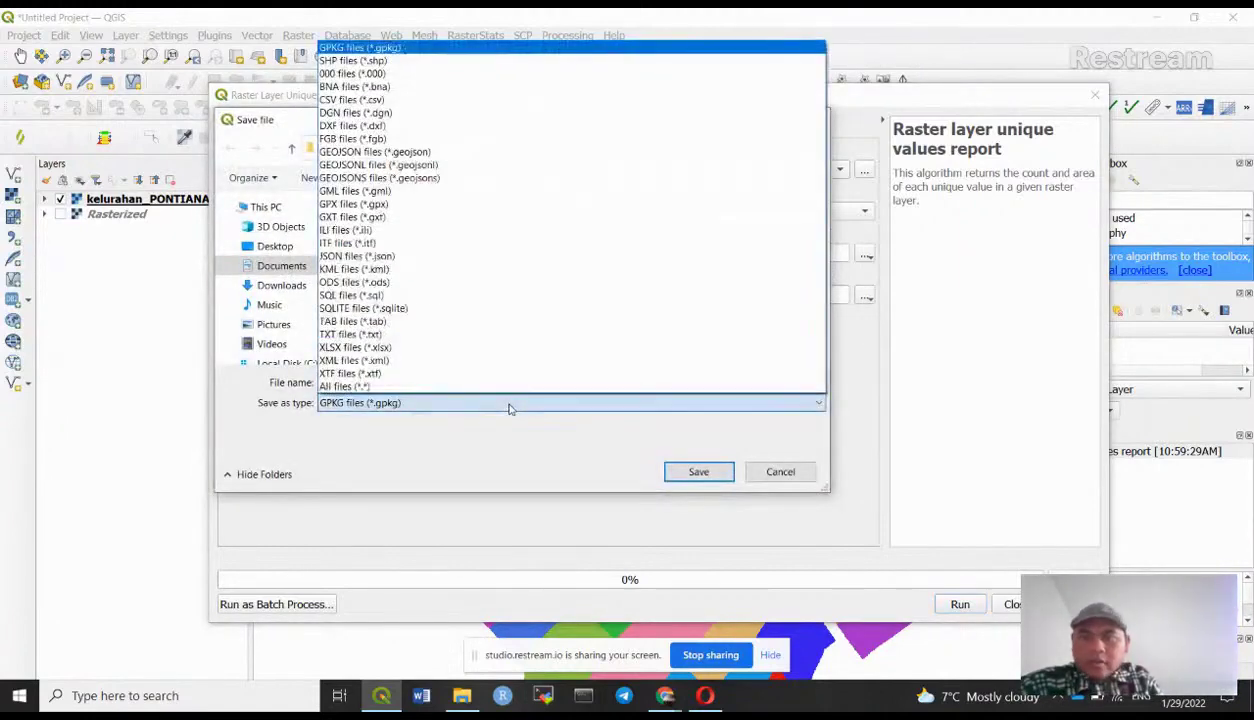
{"action": "left_click", "coordinate": [481, 103]}
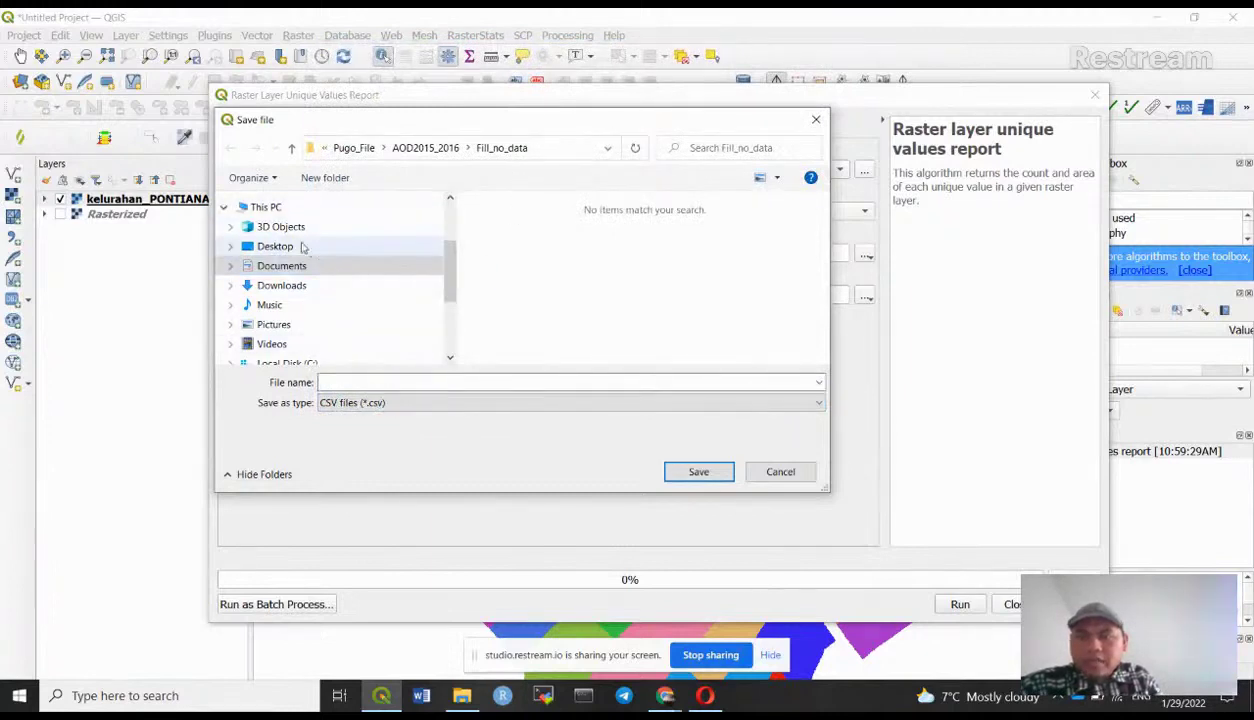
- Save the table to the Desktop as output_luas_wilayah_kelurahan_Pontianak, run the unique values report and close its dialog
{"action": "left_click", "coordinate": [275, 246]}
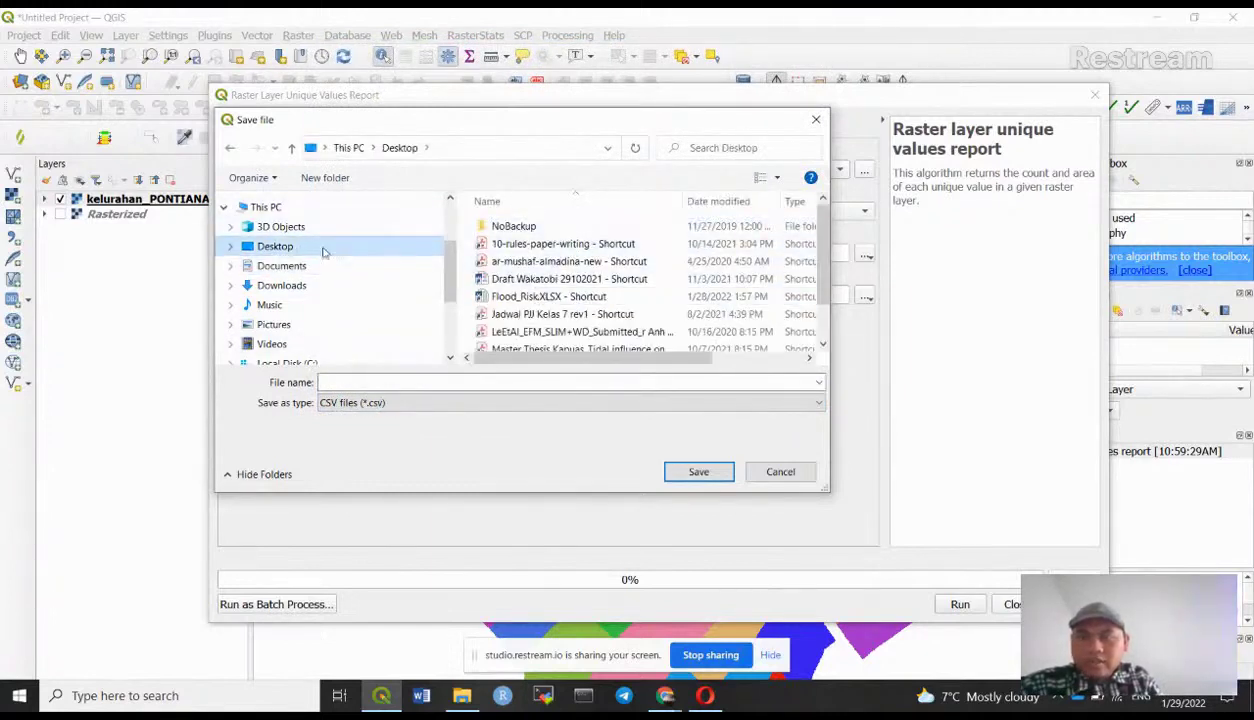
{"action": "left_click", "coordinate": [478, 384]}
{"action": "type", "text": "output_luas_wi"}
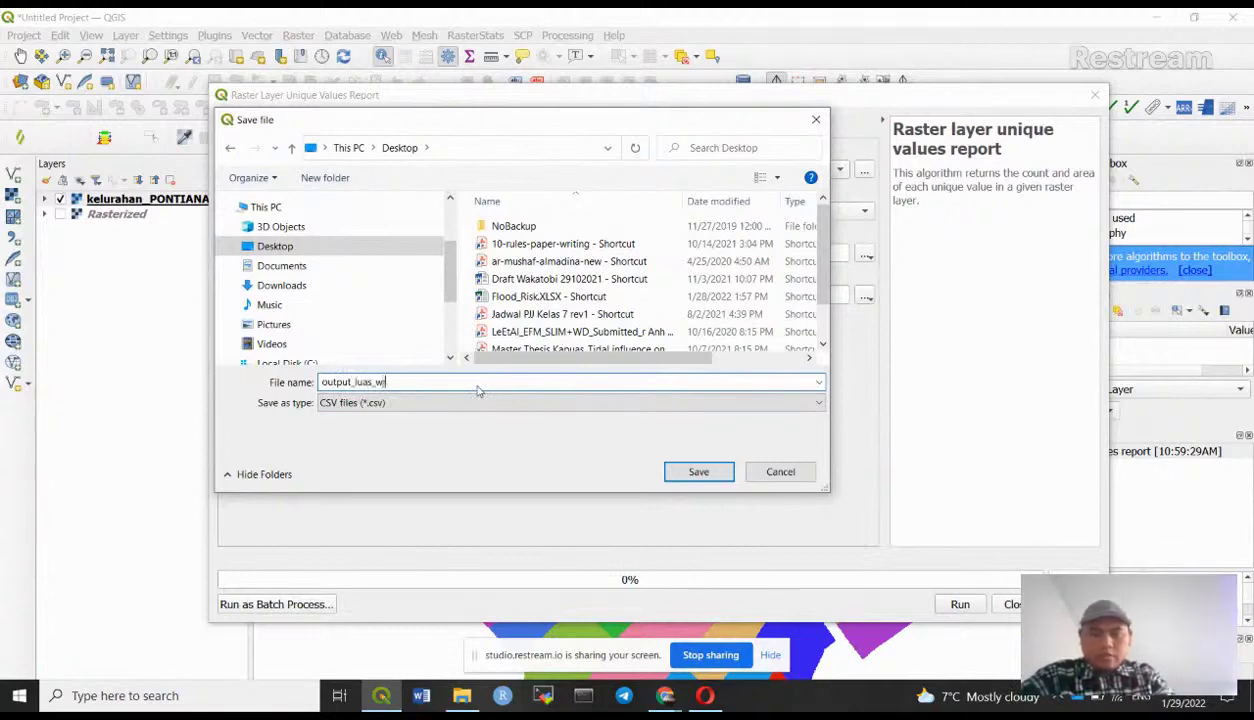
{"action": "type", "text": "layah_"}
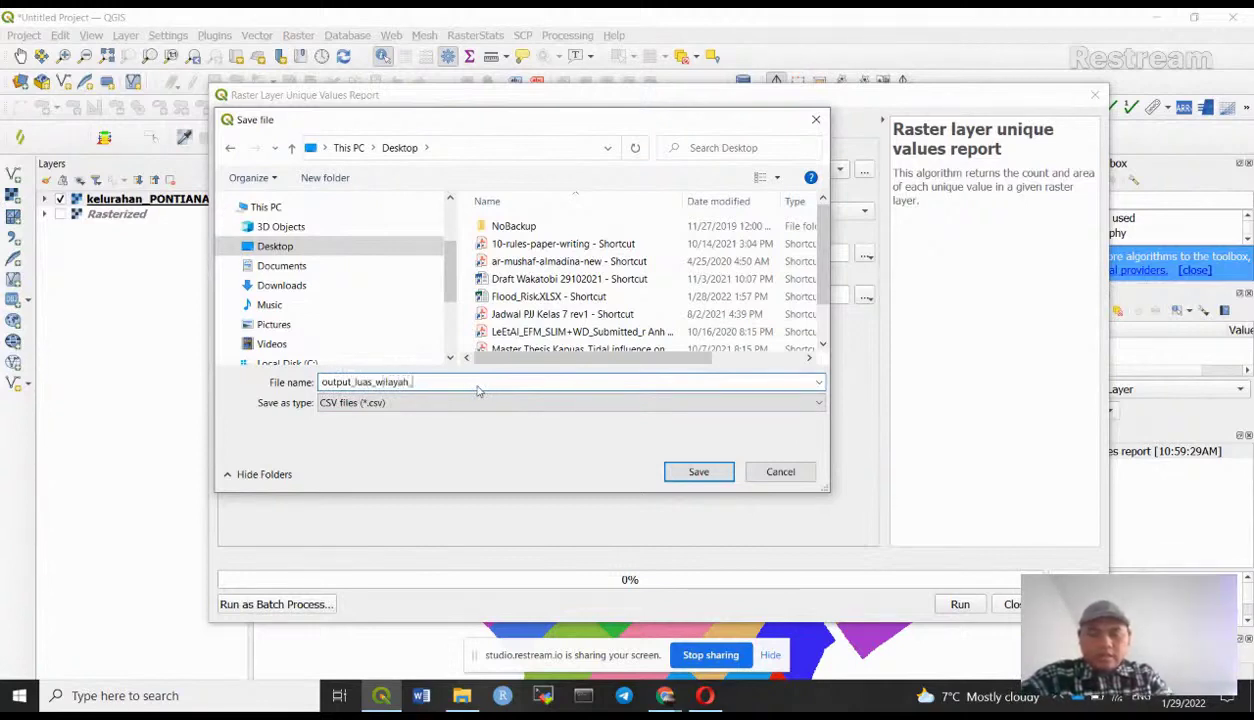
{"action": "type", "text": "kelurahan_Pontianak"}
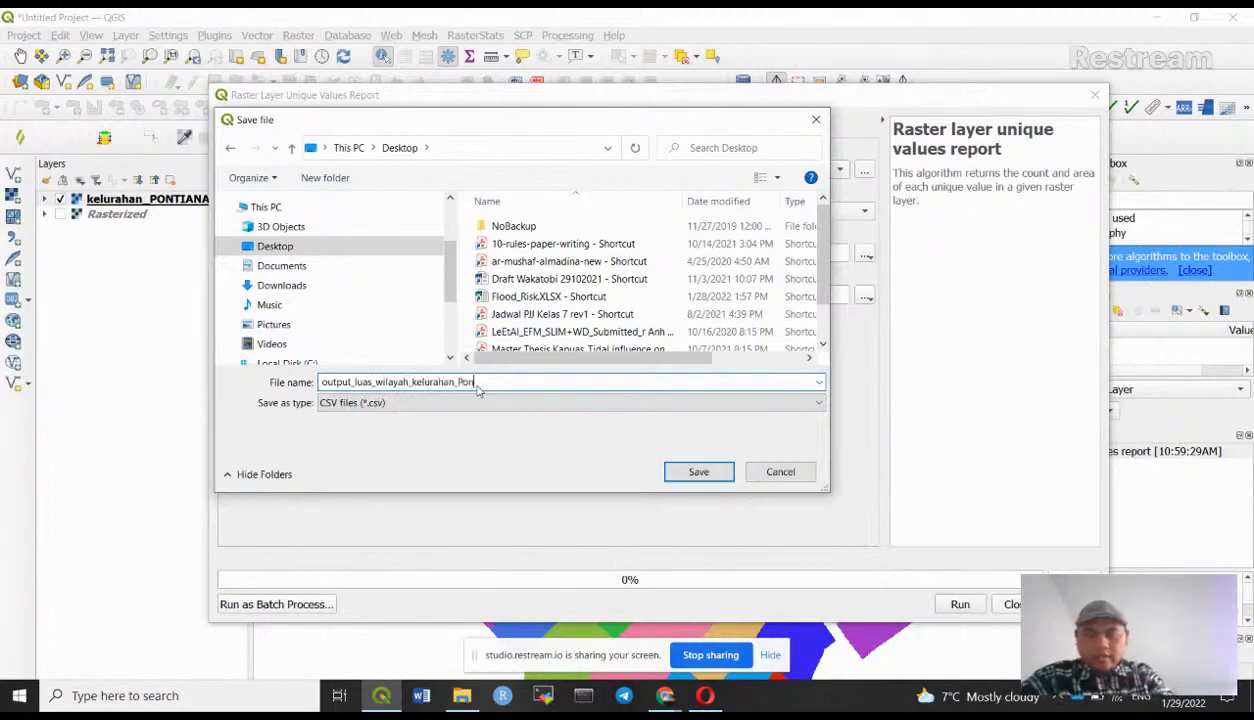
{"action": "left_click", "coordinate": [699, 472]}
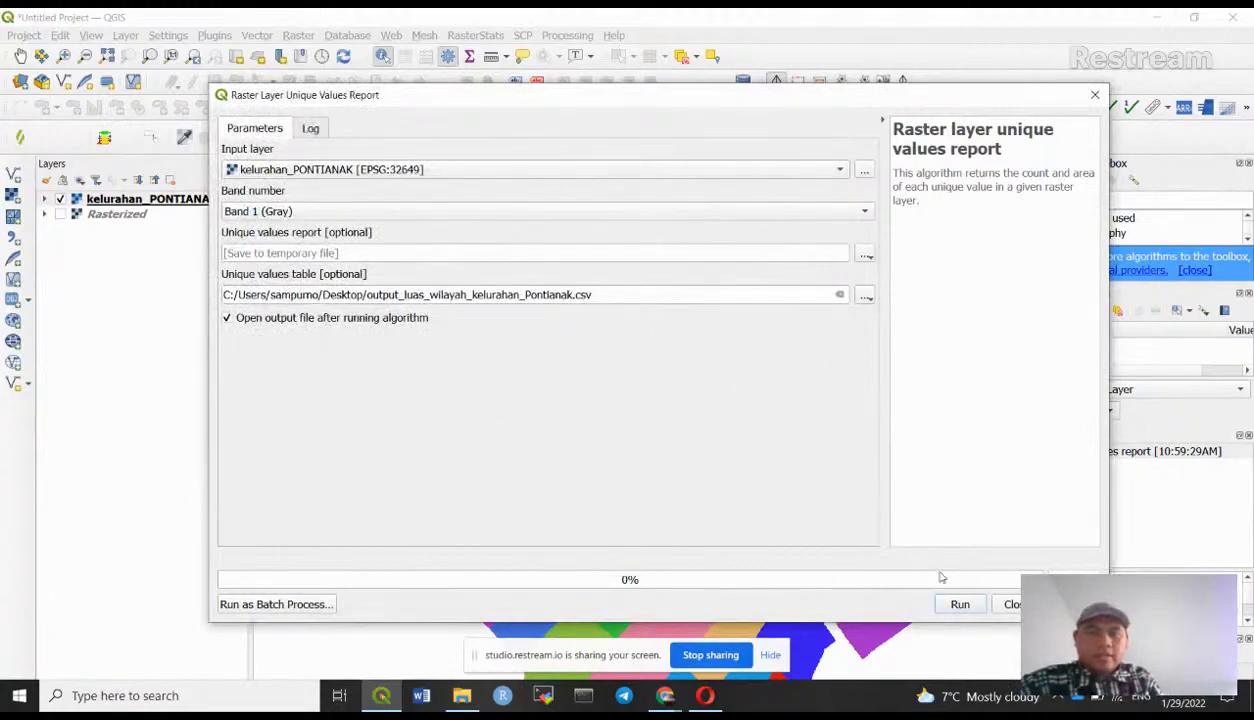
{"action": "left_click", "coordinate": [960, 605]}
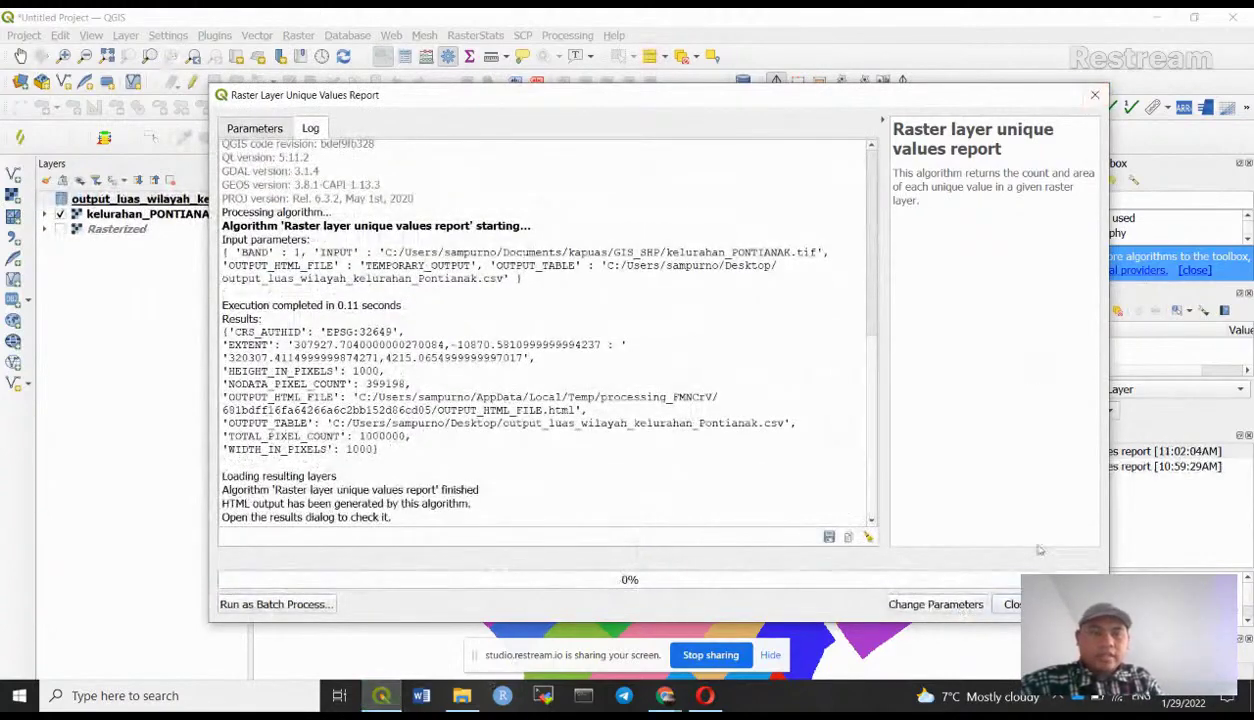
{"action": "left_click", "coordinate": [1008, 604]}
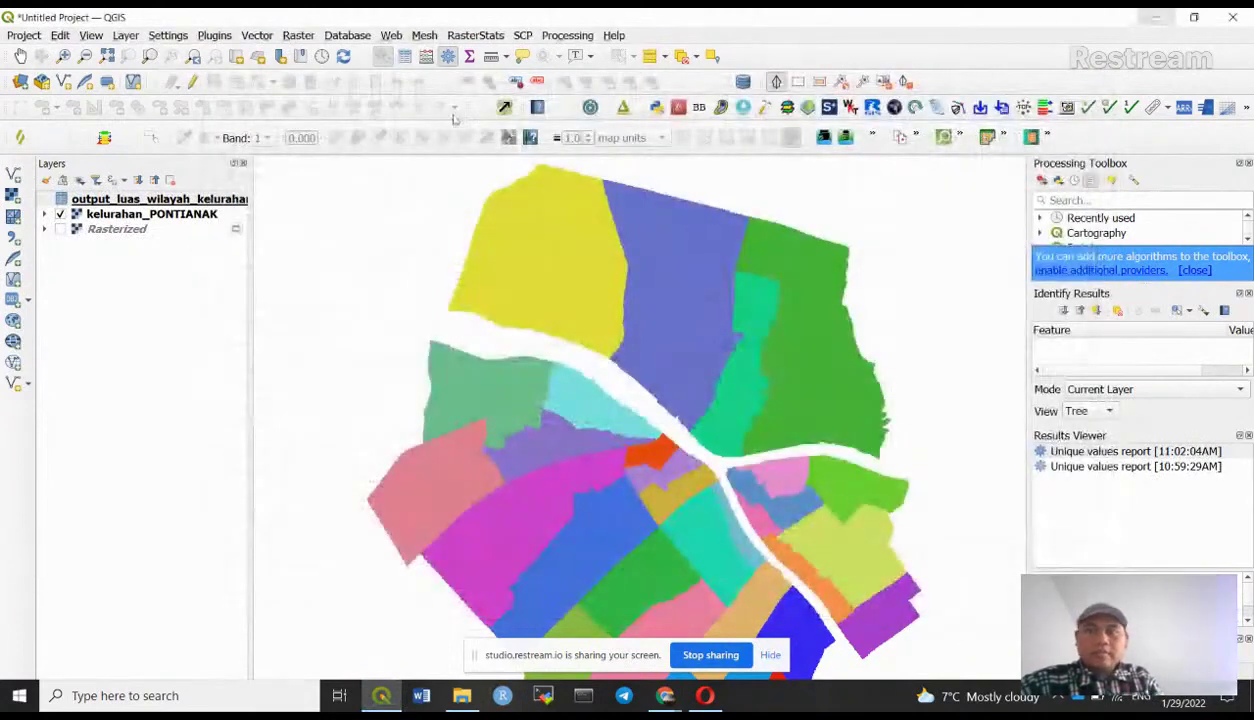
- Locate the output_luas_wilayah_kelurahan_Pontianak CSV through its layer properties path and open it read-only in a maximized Excel window
{"action": "left_click", "coordinate": [133, 202]}
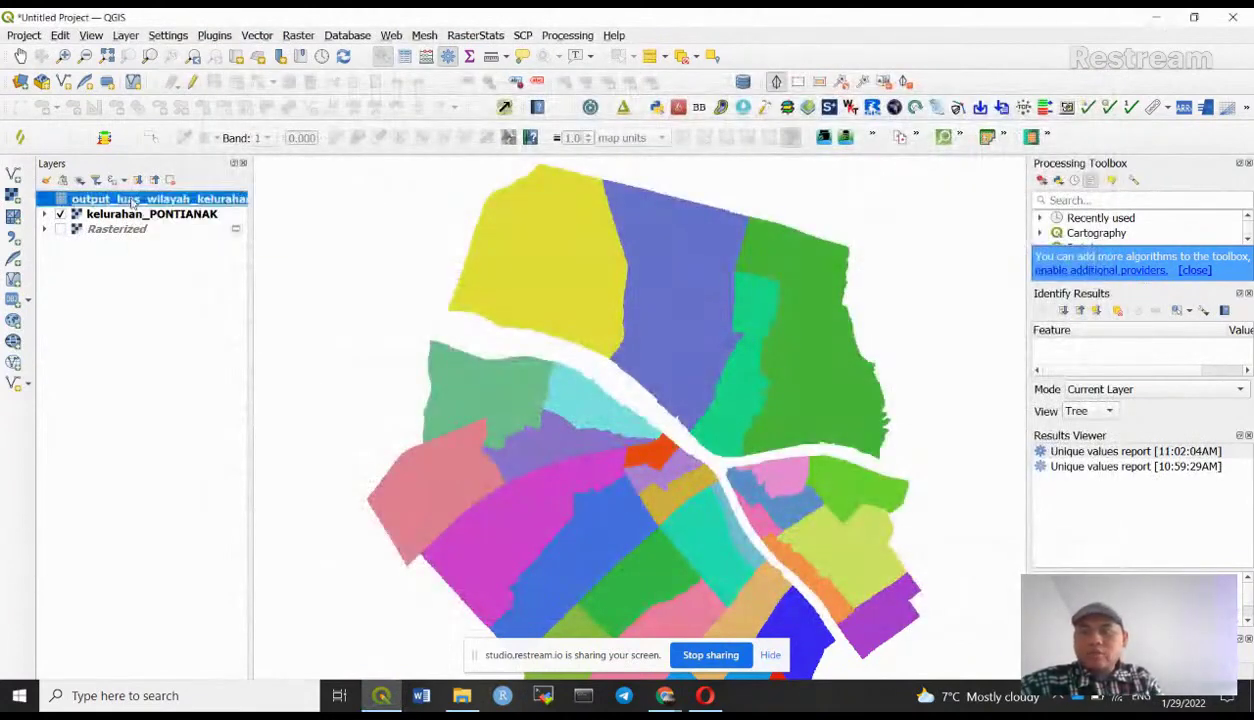
{"action": "double_click", "coordinate": [132, 202]}
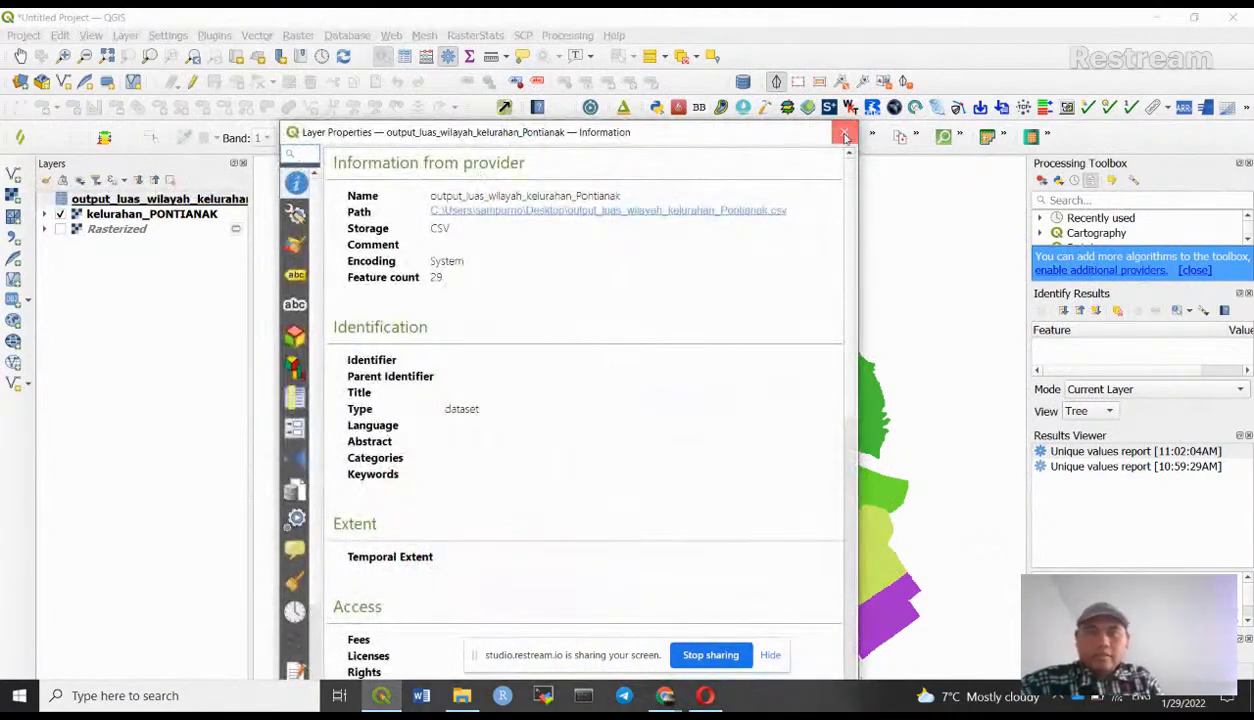
{"action": "left_click", "coordinate": [725, 212]}
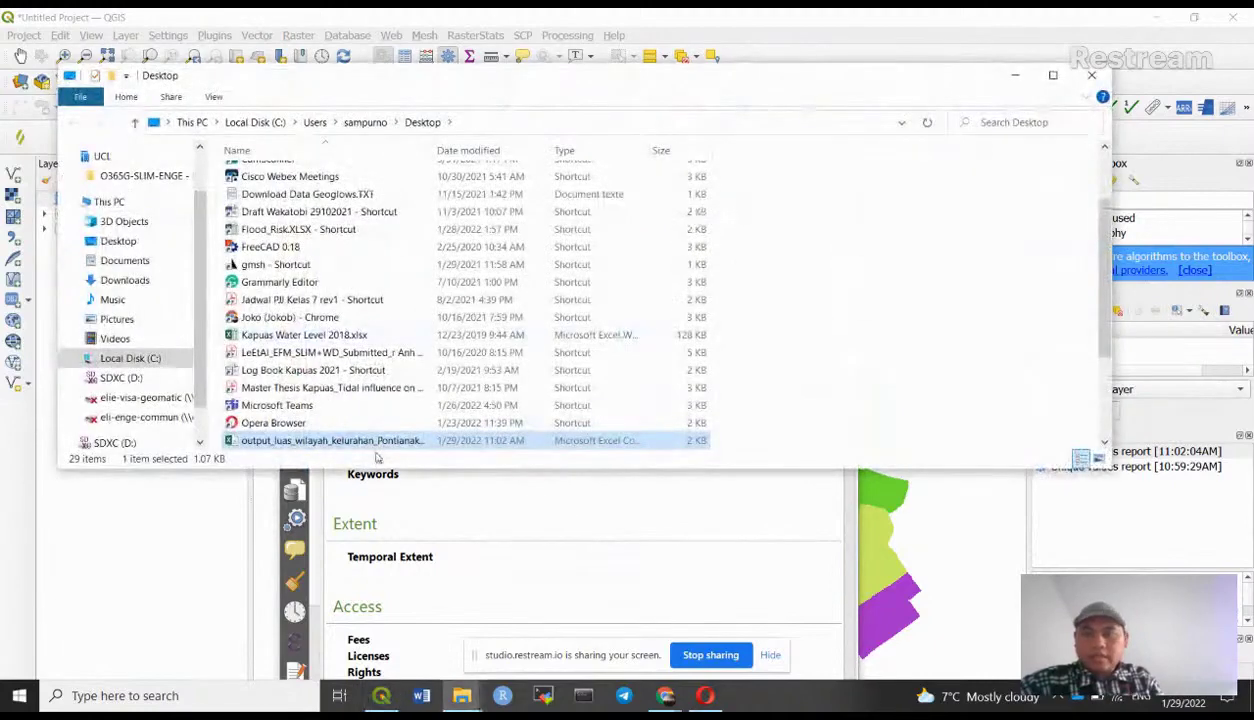
{"action": "double_click", "coordinate": [370, 443]}
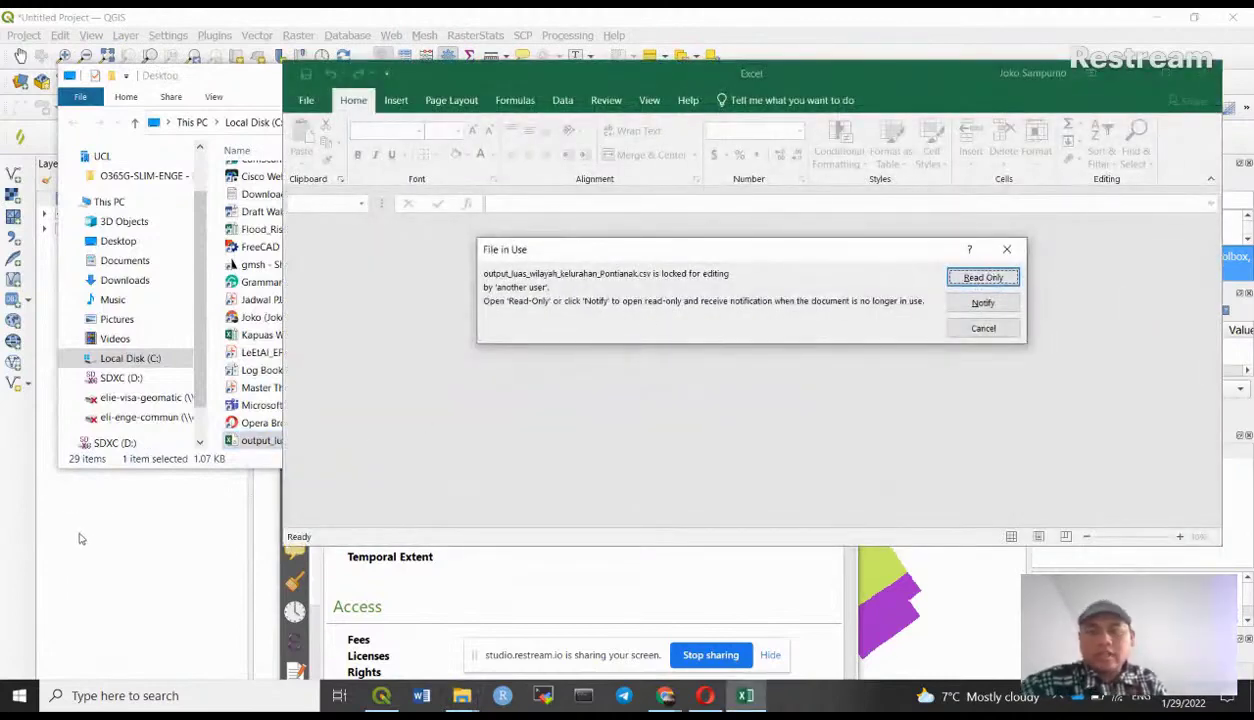
{"action": "left_click", "coordinate": [985, 278]}
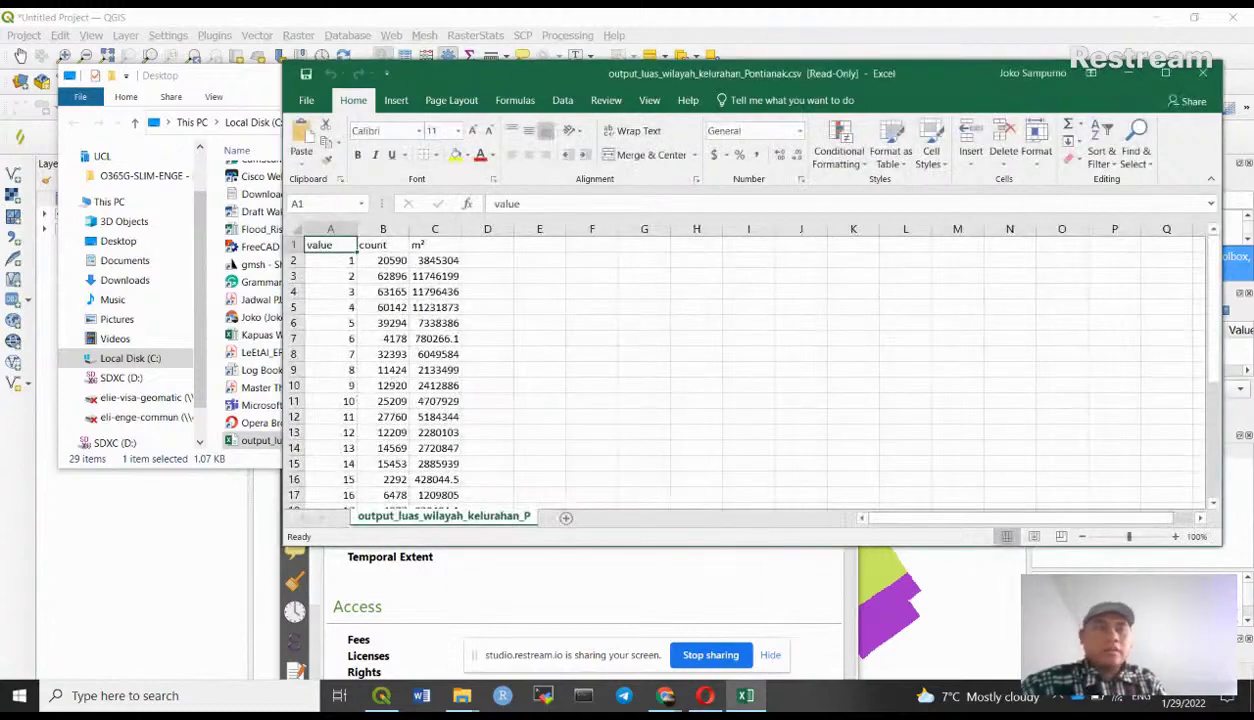
{"action": "left_click", "coordinate": [1165, 73]}
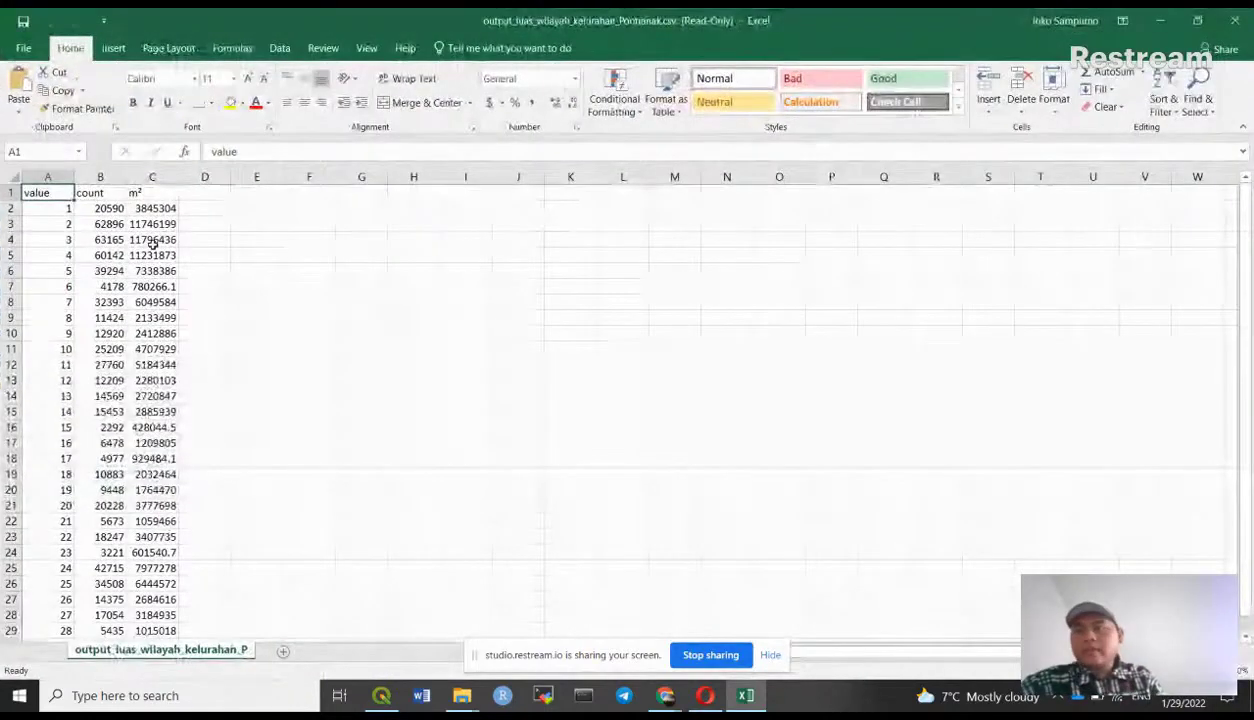
- Widen the value and count columns and autofit the m² column to its contents
{"action": "left_click_drag", "start_coordinate": [75, 177], "coordinate": [101, 177]}
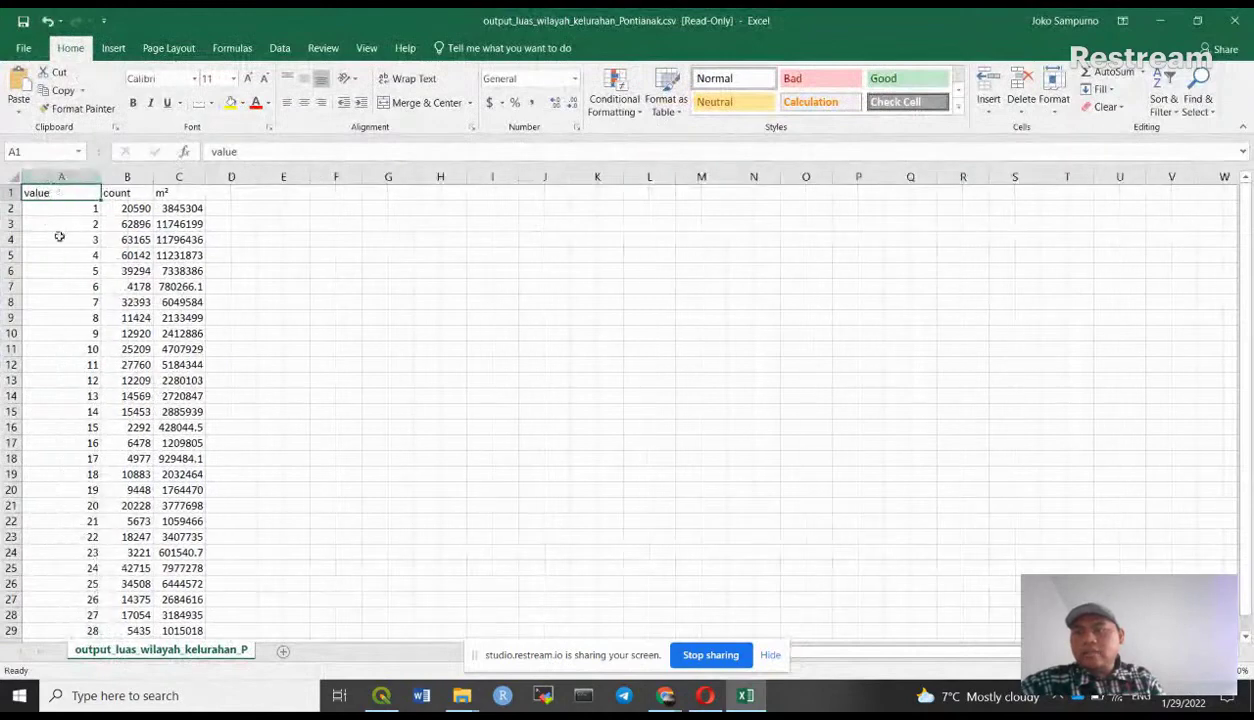
{"action": "left_click", "coordinate": [122, 190]}
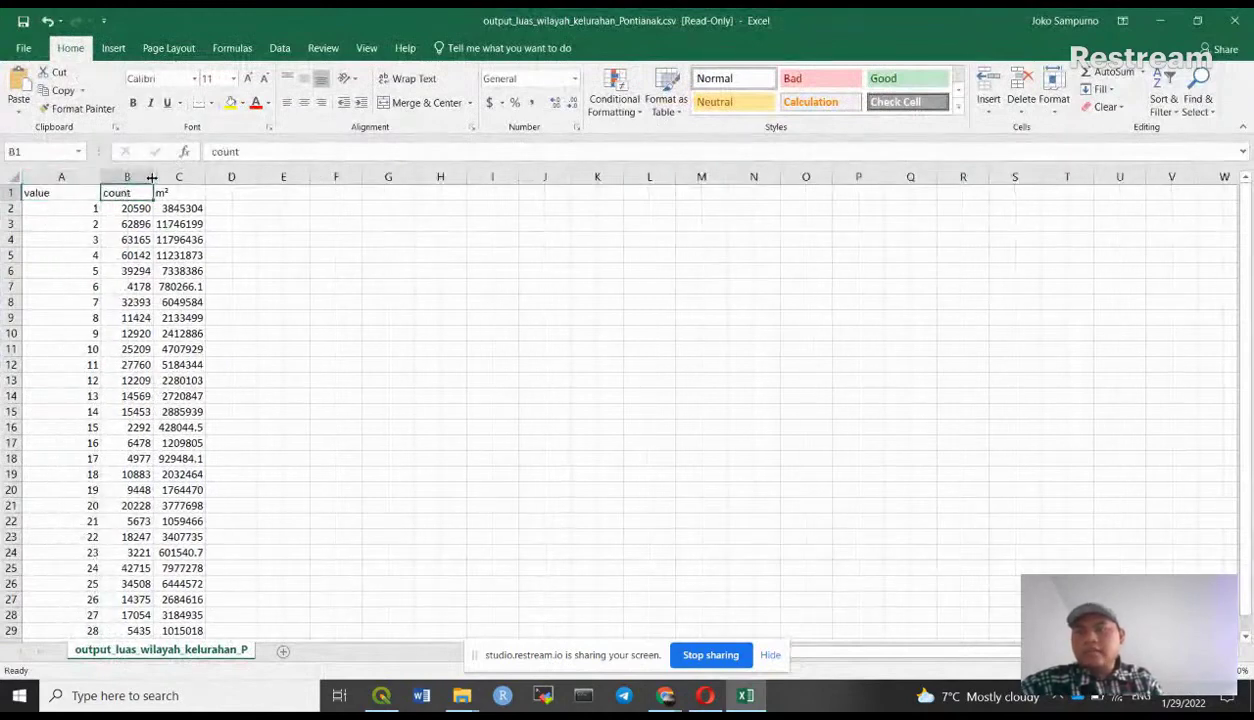
{"action": "left_click_drag", "start_coordinate": [152, 177], "coordinate": [193, 177]}
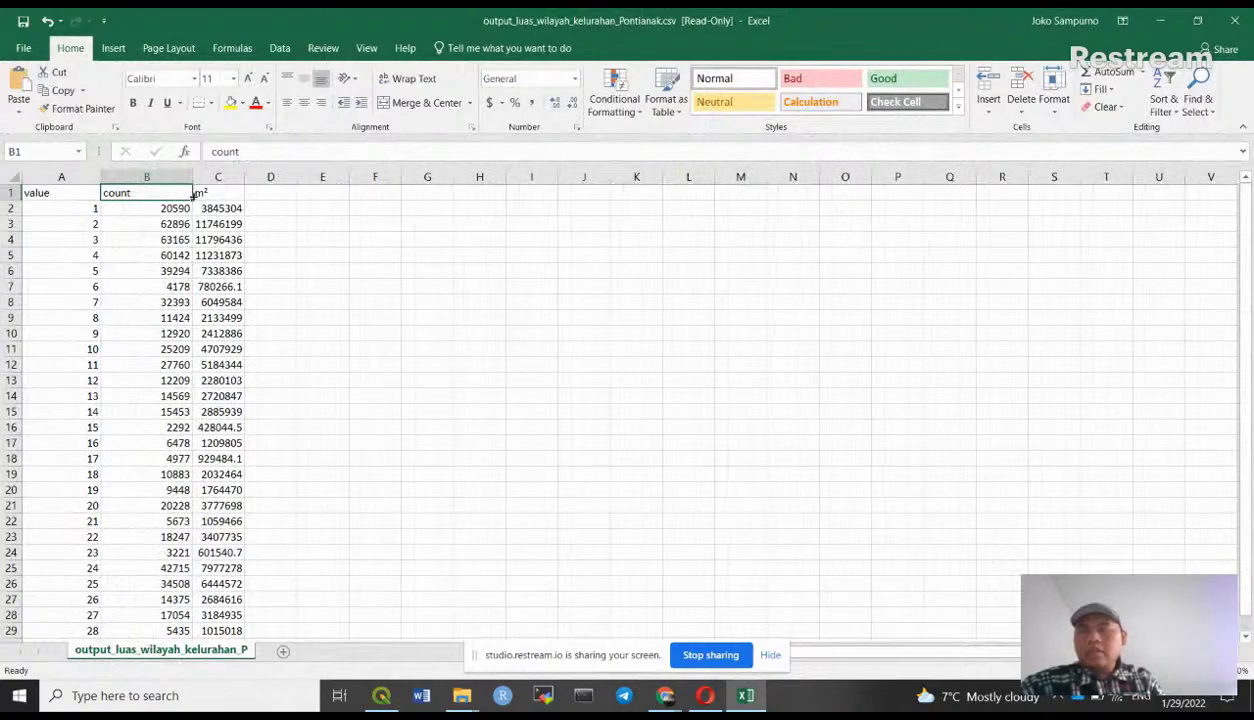
{"action": "double_click", "coordinate": [244, 177]}
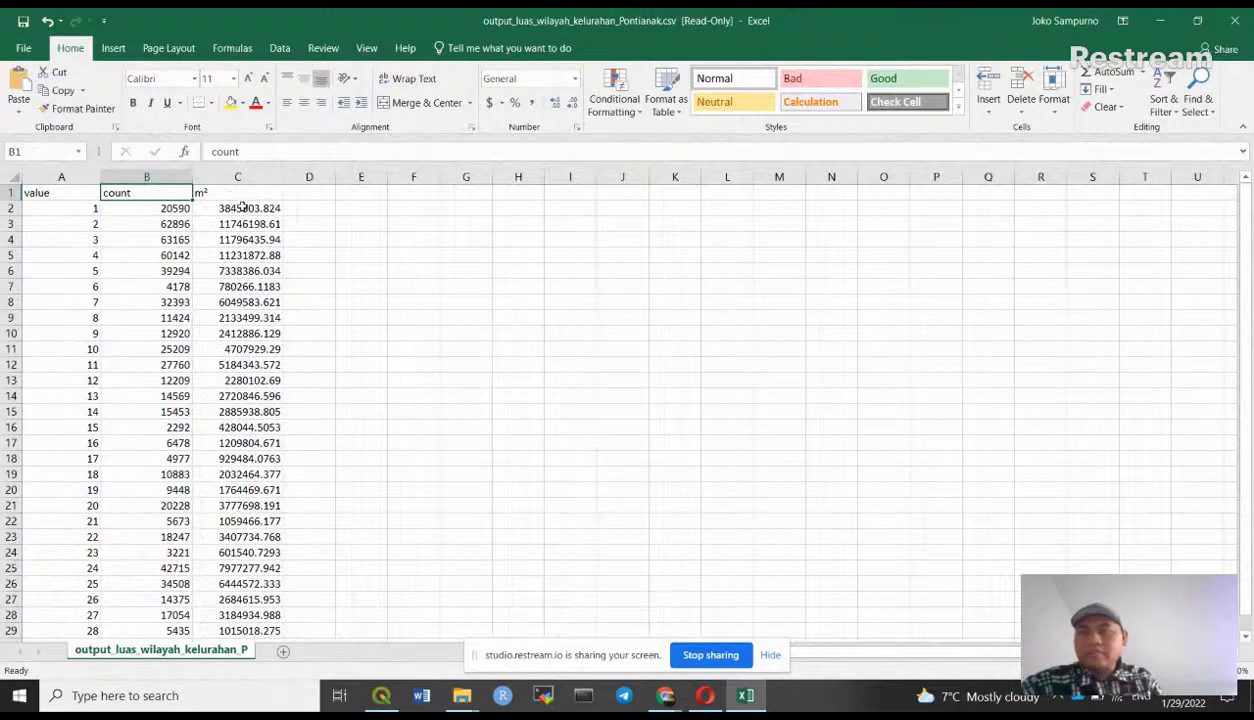
- Format the m² values in C2:C30 to show no decimal places
{"action": "left_click", "coordinate": [238, 208]}
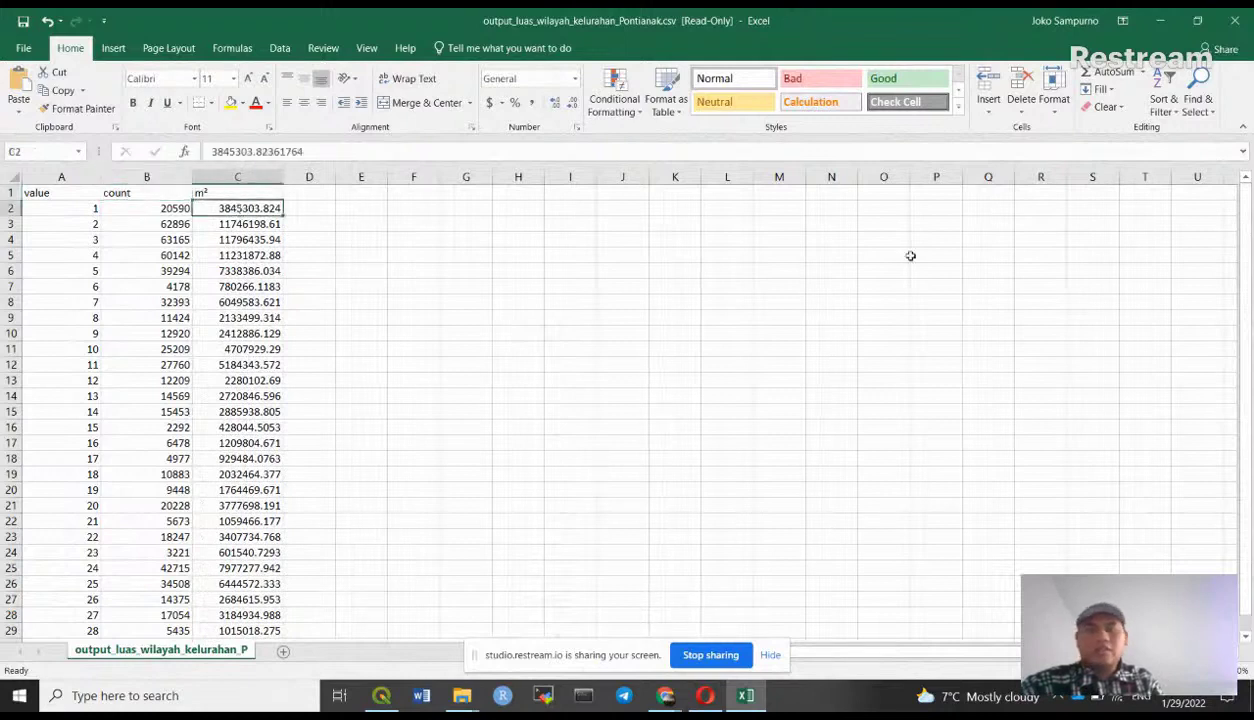
{"action": "left_click_drag", "start_coordinate": [1247, 352], "coordinate": [1225, 450]}
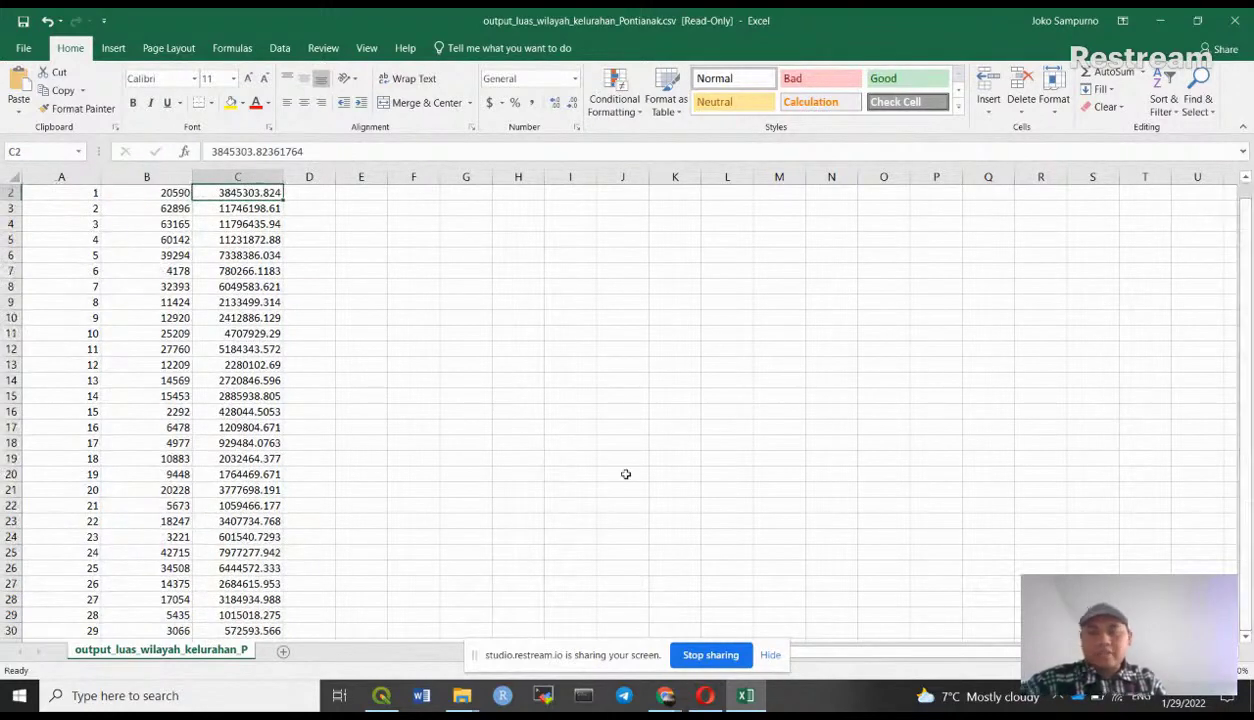
{"action": "left_click", "coordinate": [252, 632], "text": "shift"}
{"action": "left_click_drag", "start_coordinate": [1245, 262], "coordinate": [1245, 215]}
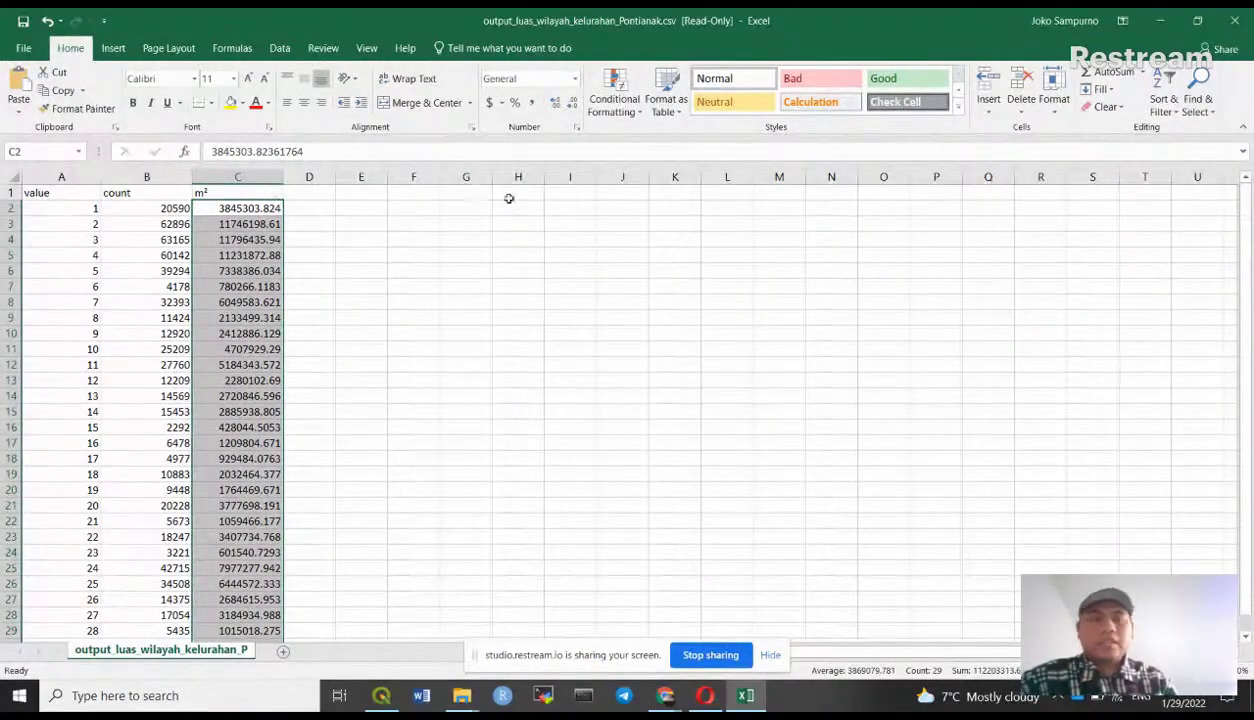
{"action": "left_click", "coordinate": [570, 105]}
{"action": "left_click", "coordinate": [570, 105]}
{"action": "left_click", "coordinate": [570, 105]}
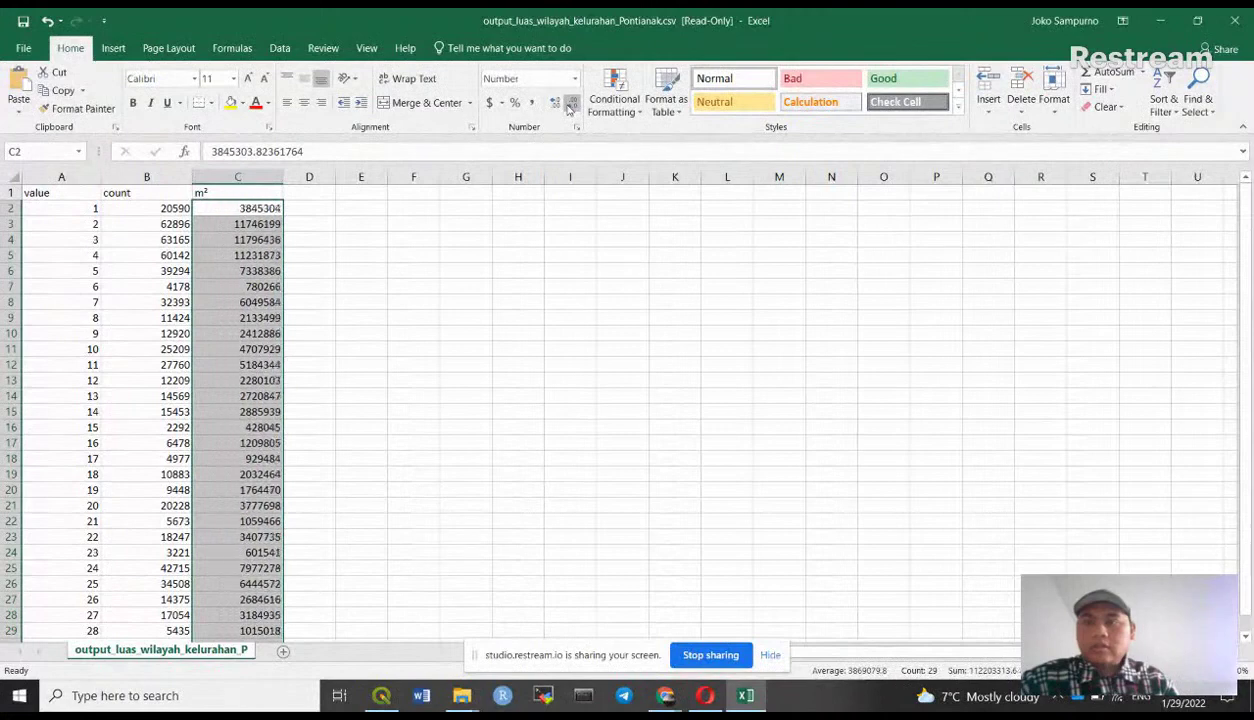
- Add a Ha column in D that converts the m² areas with =C2/10000, filled down to row 30
{"action": "left_click", "coordinate": [307, 193]}
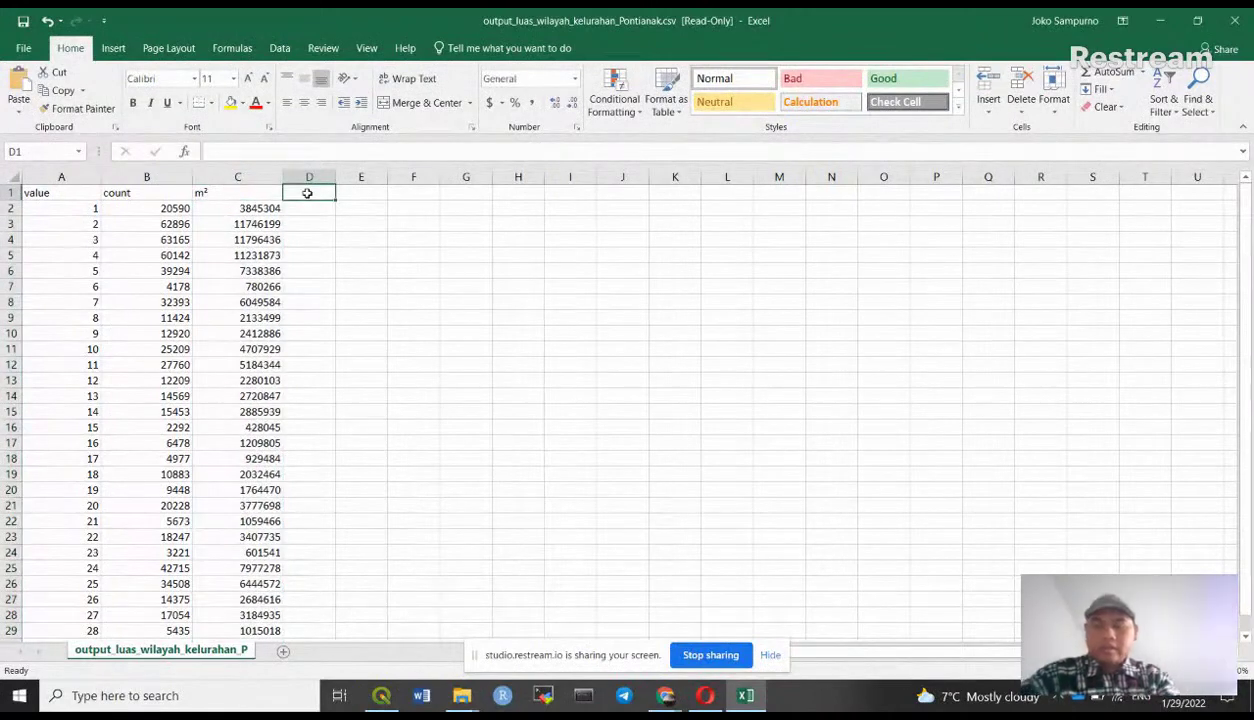
{"action": "type", "text": "Ha"}
{"action": "key", "text": "Return"}
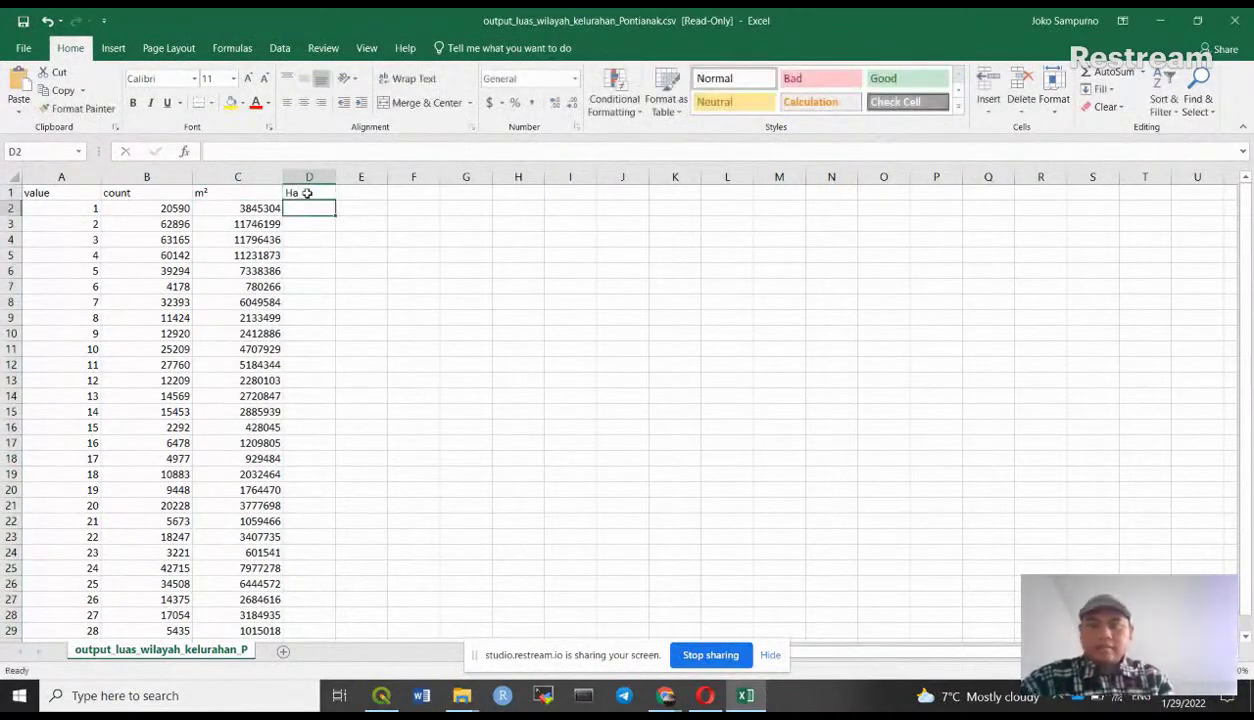
{"action": "type", "text": "="}
{"action": "left_click", "coordinate": [253, 208]}
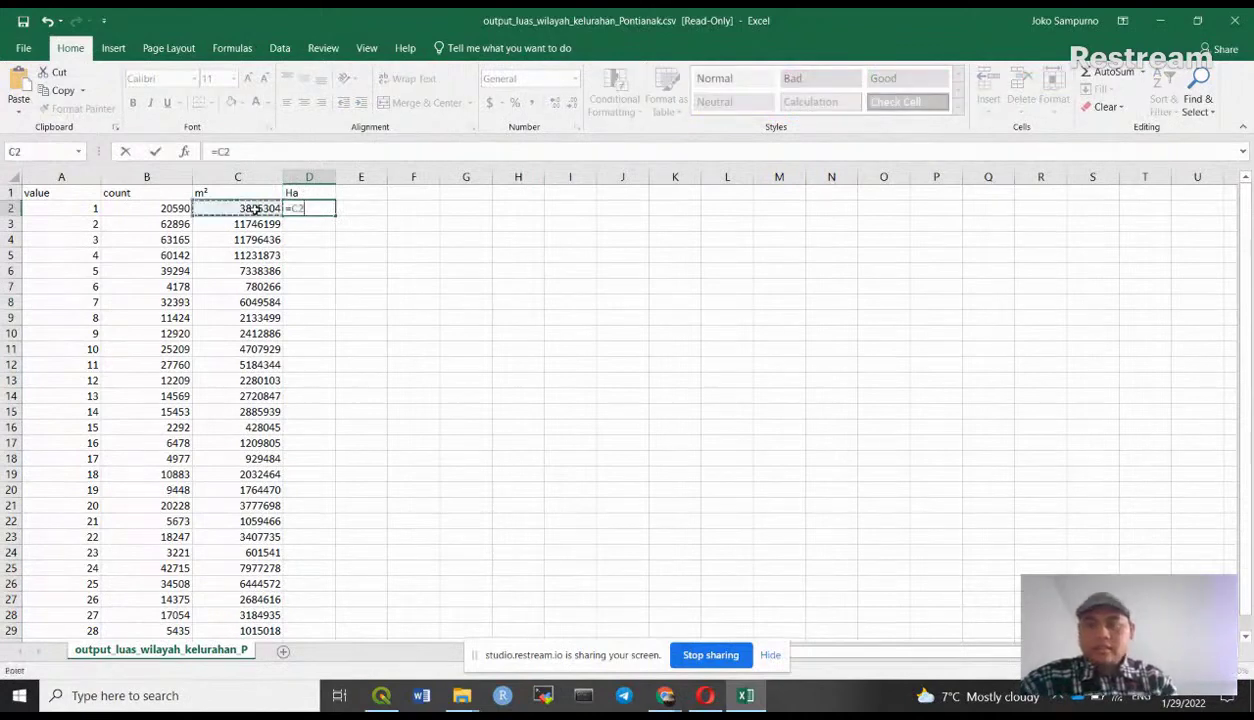
{"action": "type", "text": "/10000"}
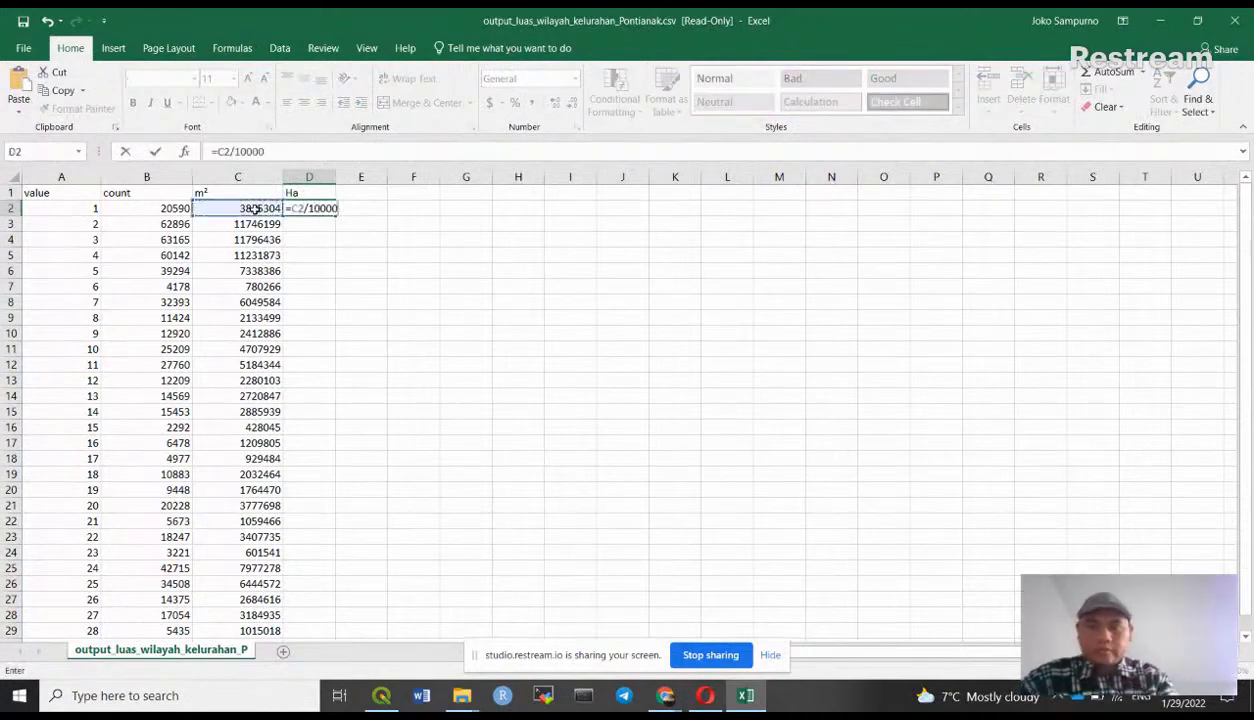
{"action": "key", "text": "ctrl+Return"}
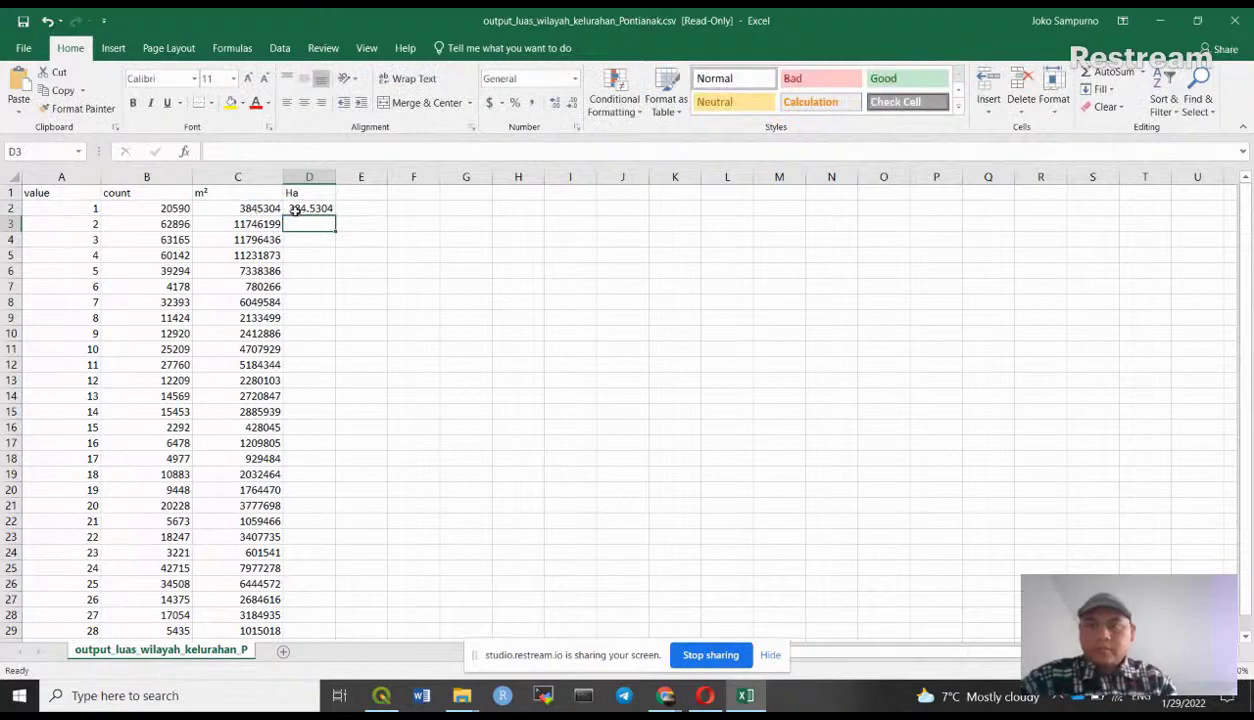
{"action": "left_click_drag", "start_coordinate": [332, 218], "coordinate": [288, 610]}
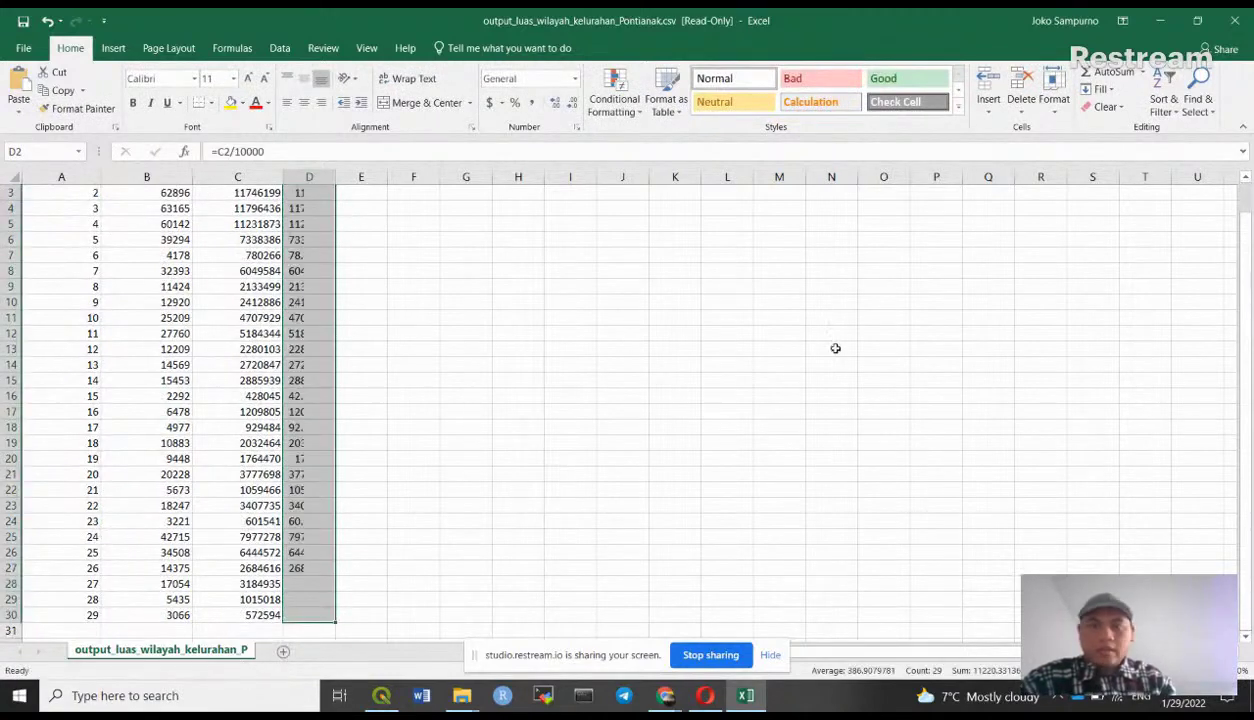
- Add a km2 heading in E1 and convert the first m² area in E2 with =C2/1000000
{"action": "left_click_drag", "start_coordinate": [1246, 290], "coordinate": [1250, 268]}
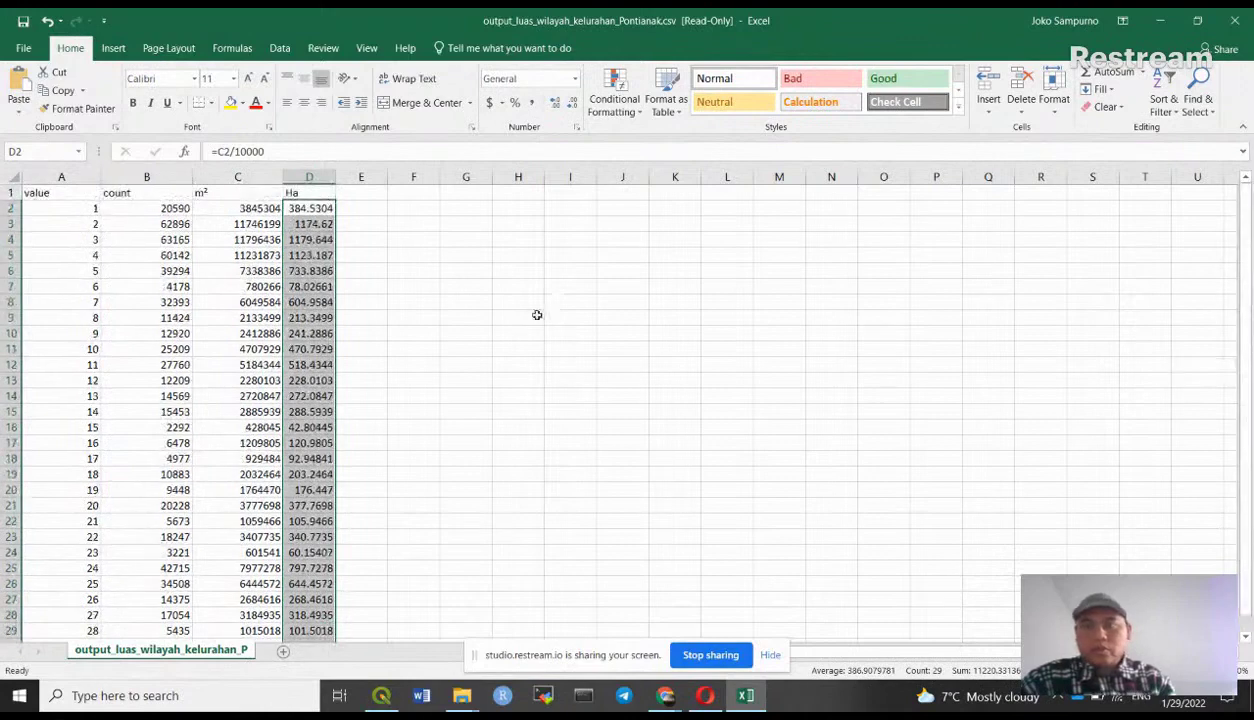
{"action": "left_click", "coordinate": [364, 195]}
{"action": "type", "text": "km2"}
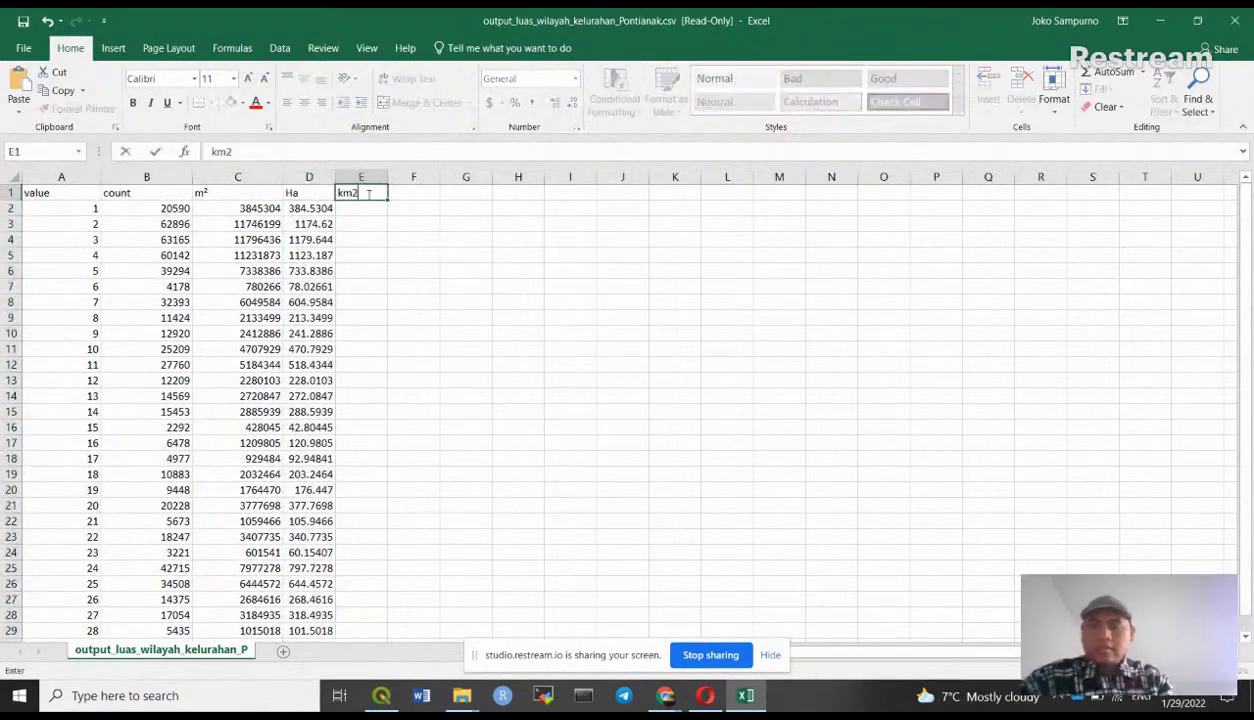
{"action": "left_click", "coordinate": [359, 209]}
{"action": "type", "text": "="}
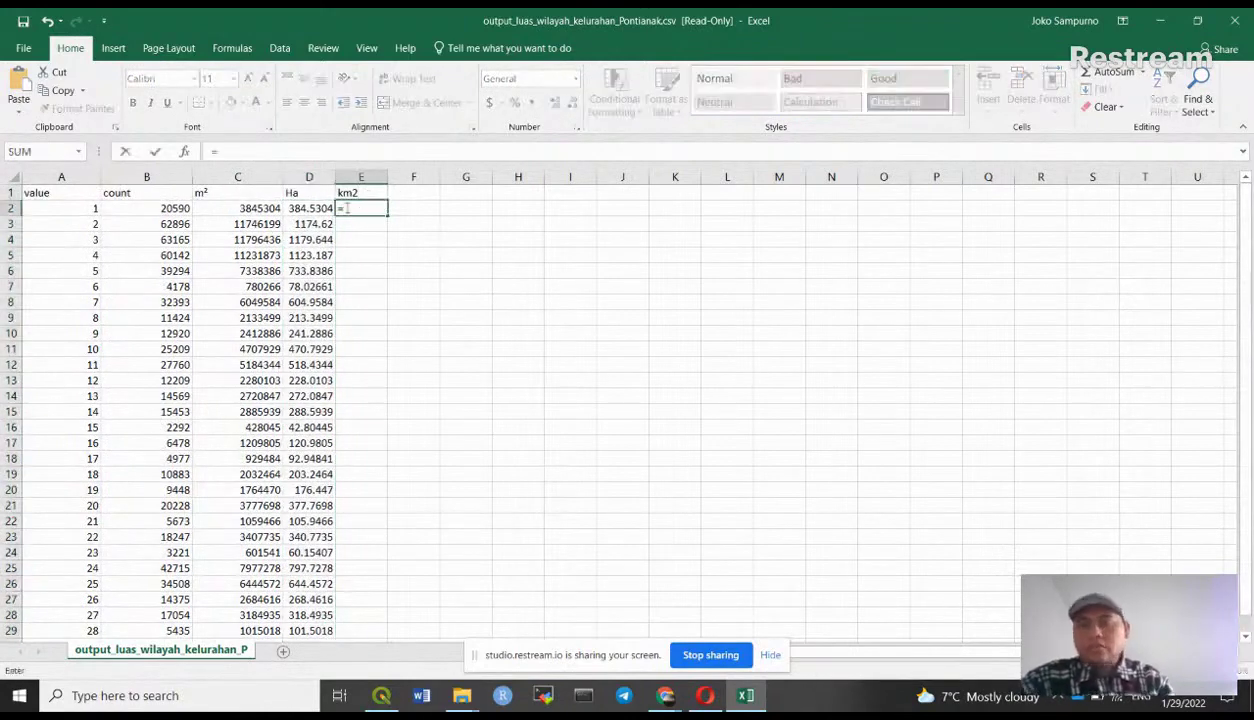
{"action": "left_click", "coordinate": [242, 207]}
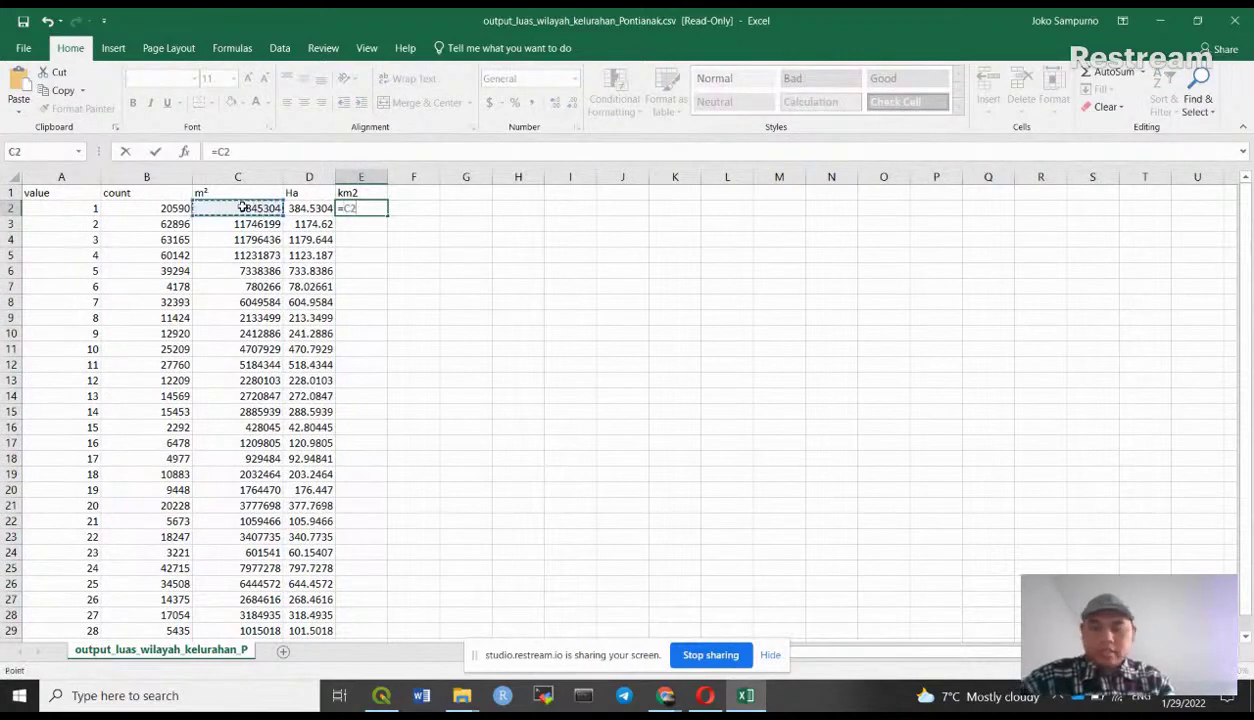
{"action": "type", "text": "/1000"}
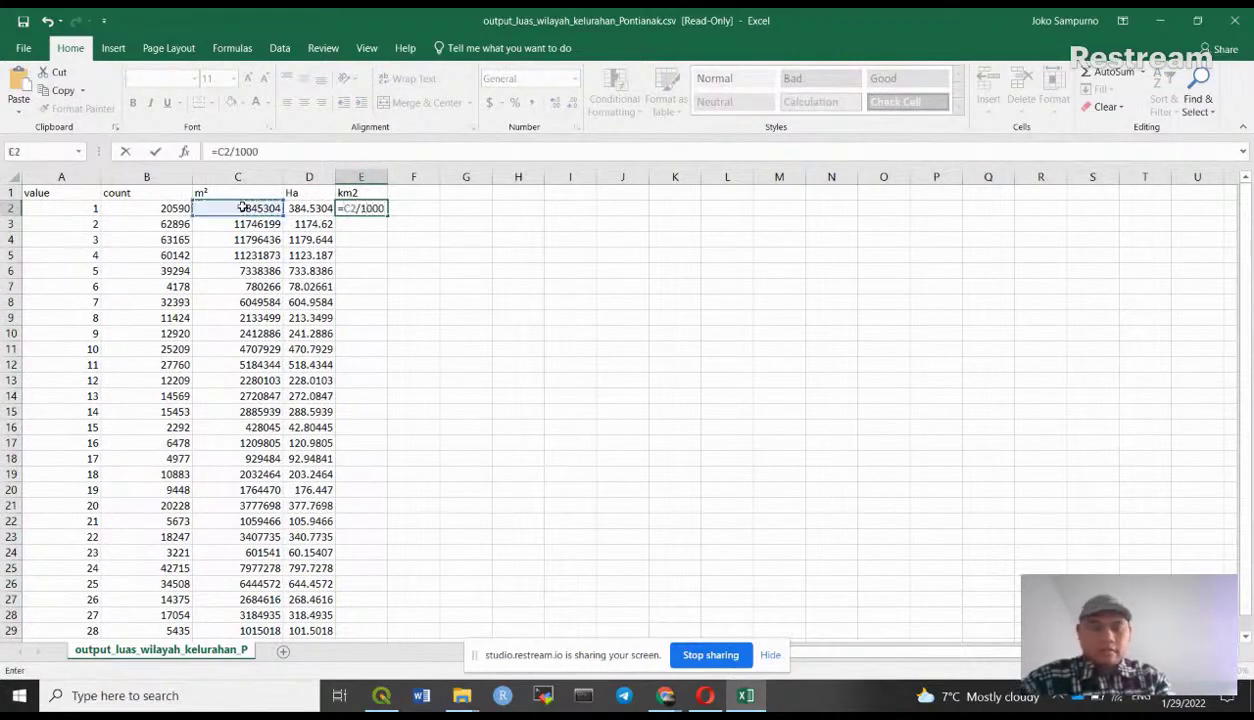
{"action": "type", "text": "000"}
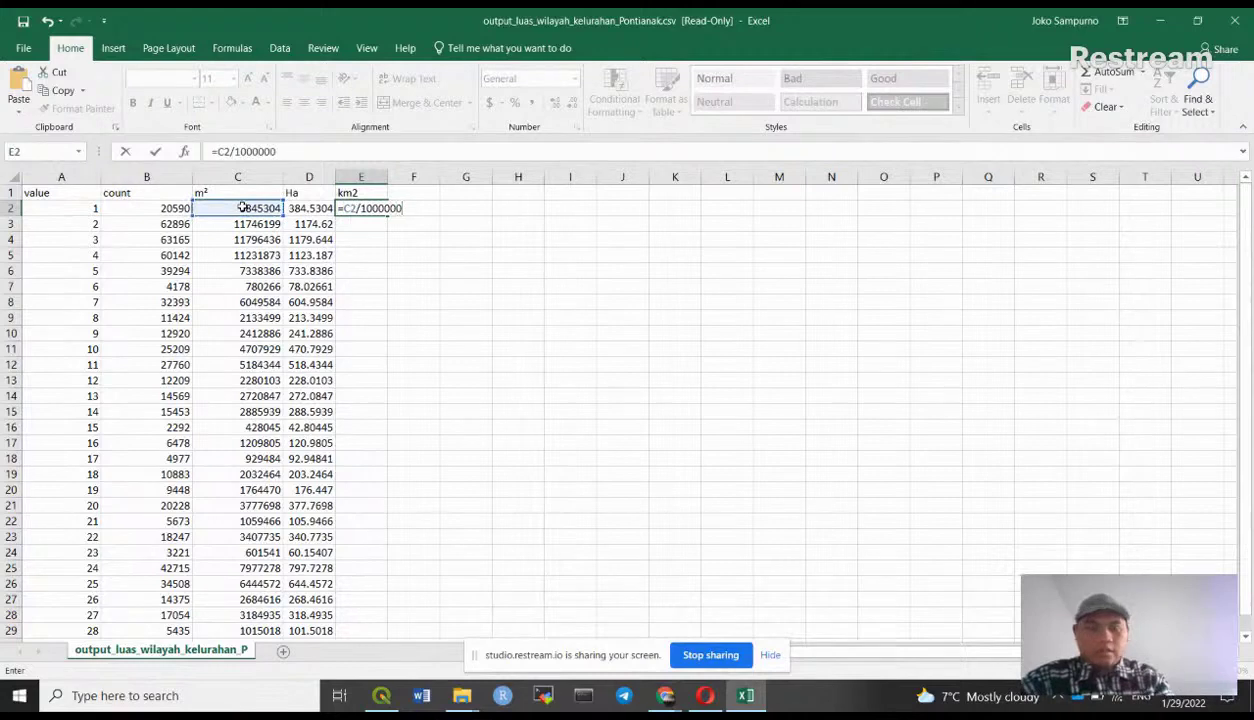
{"action": "type", "text": "0"}
{"action": "key", "text": "Return"}
- Fill the km2 formula from E2 down to row 30 and check the divisor in E2
{"action": "left_click", "coordinate": [362, 208]}
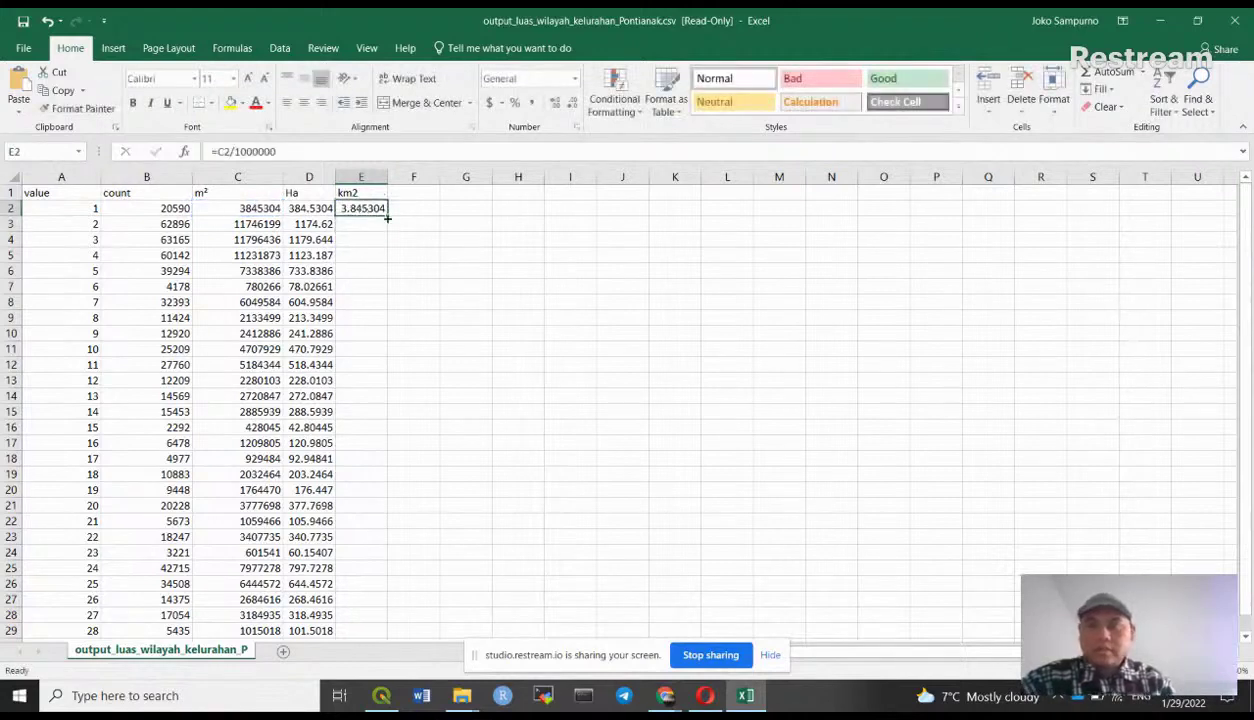
{"action": "left_click_drag", "start_coordinate": [387, 218], "coordinate": [358, 621]}
{"action": "left_click_drag", "start_coordinate": [1243, 238], "coordinate": [1243, 226]}
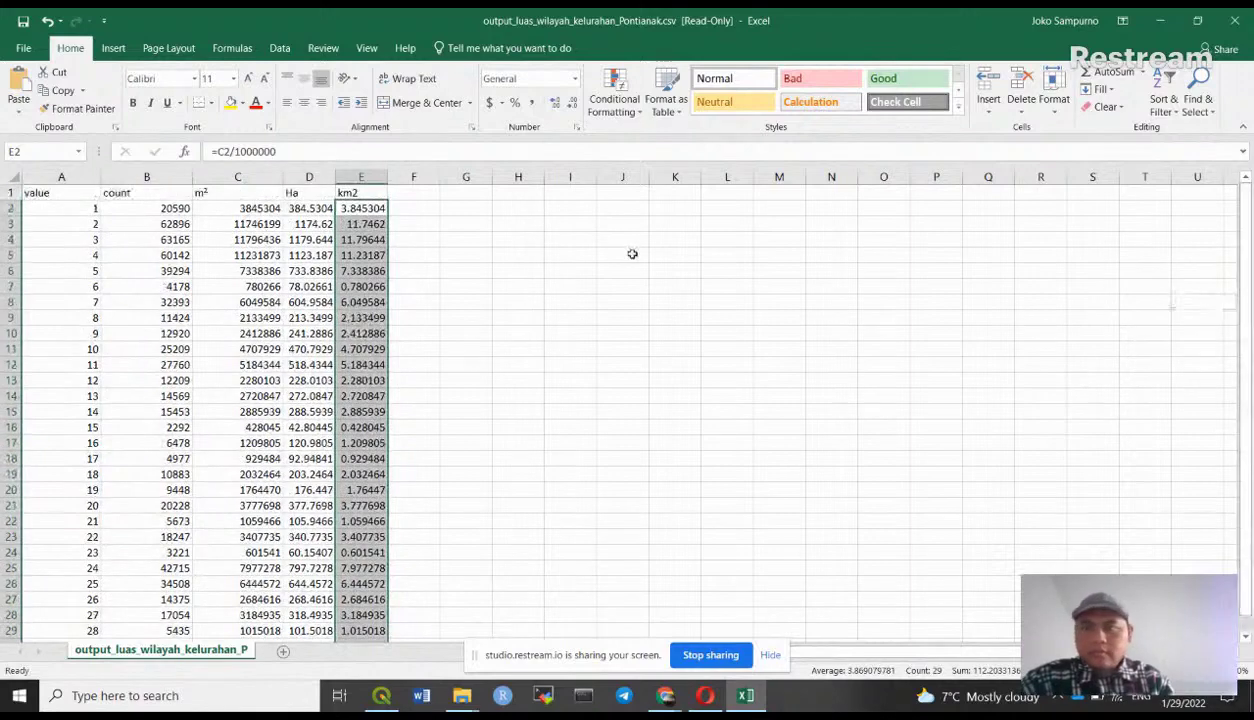
{"action": "left_click", "coordinate": [256, 151]}
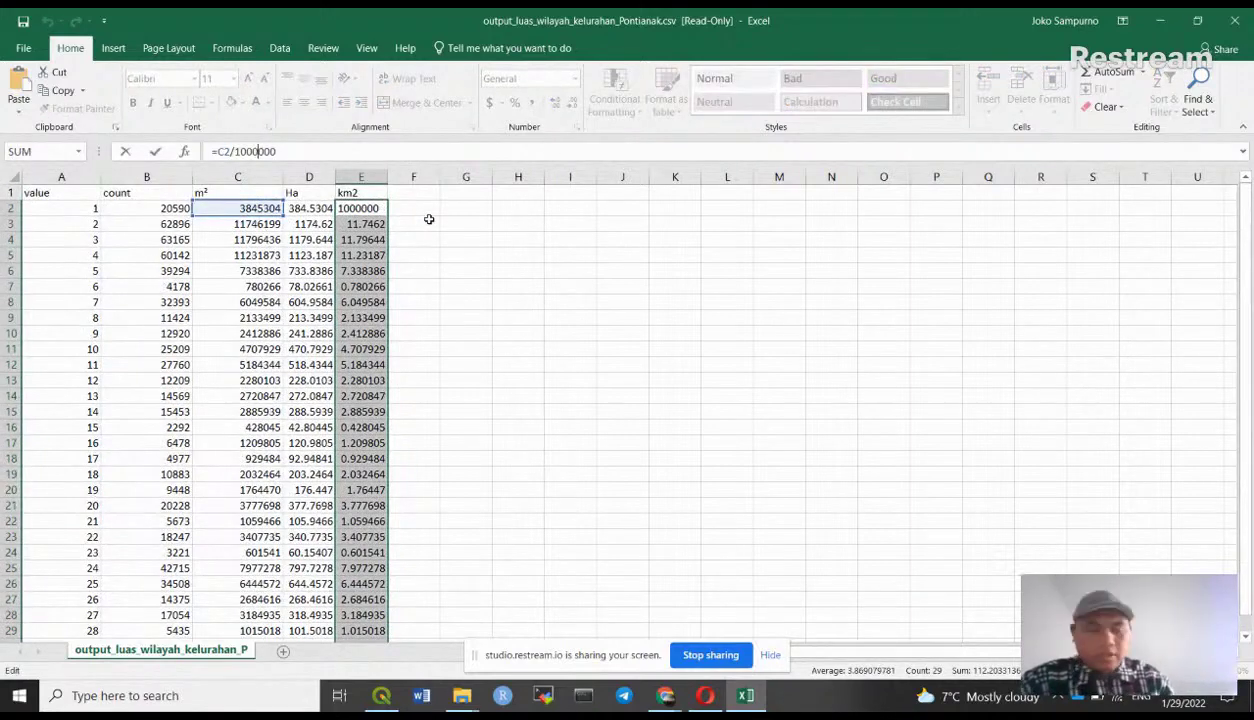
{"action": "key", "text": "Return"}
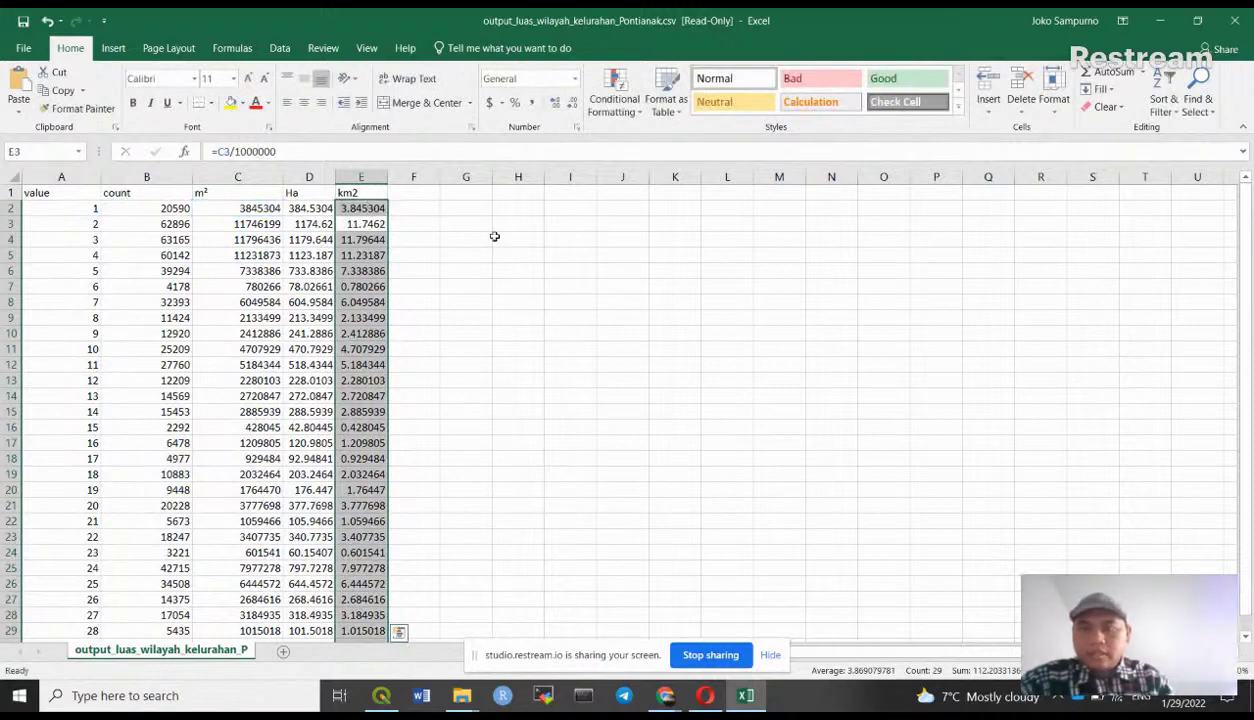
- Format the Ha and km2 values in D2:E29 to show one decimal place
{"action": "left_click_drag", "start_coordinate": [300, 208], "coordinate": [366, 631]}
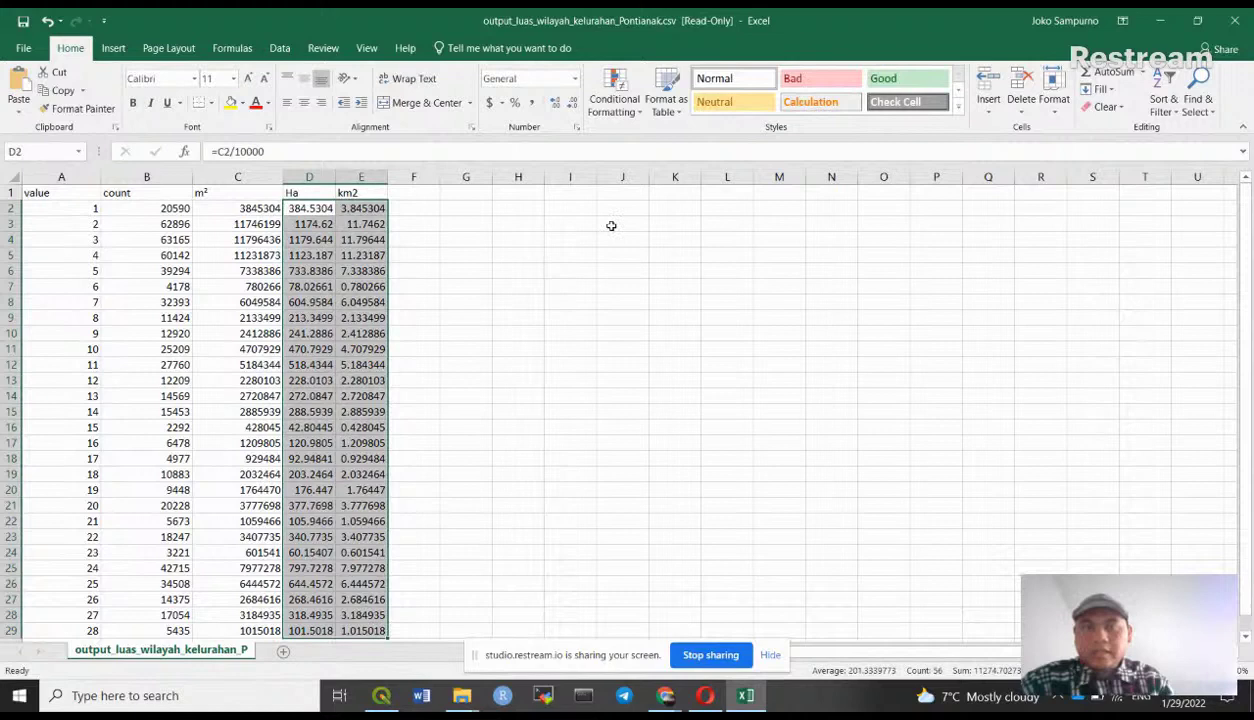
{"action": "left_click", "coordinate": [571, 106]}
{"action": "left_click", "coordinate": [571, 106]}
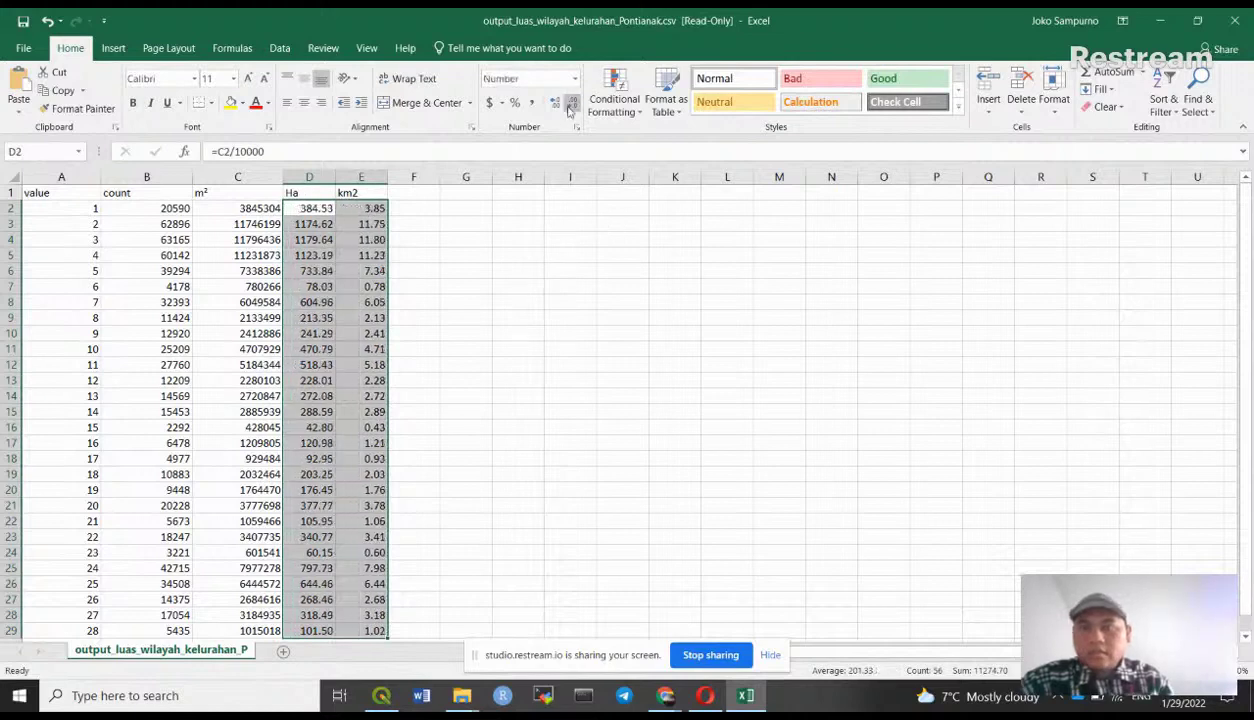
{"action": "left_click", "coordinate": [571, 106]}
{"action": "left_click", "coordinate": [495, 282]}
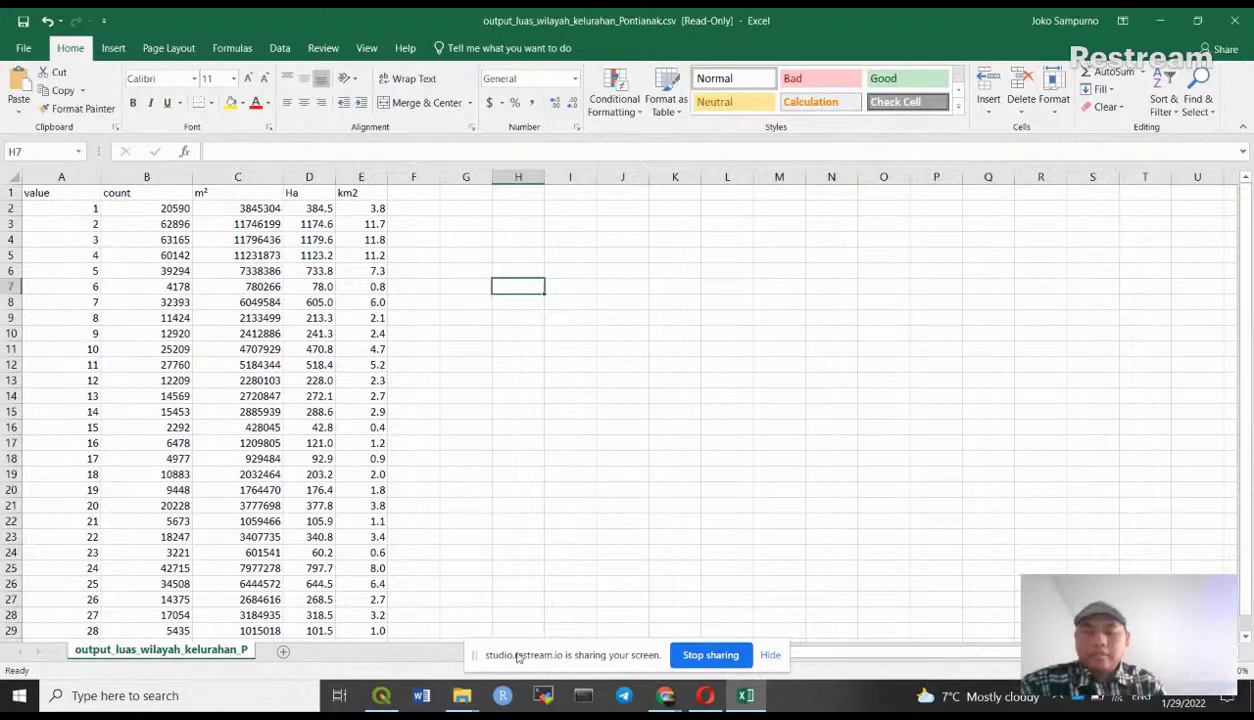
- Switch to QGIS, close the CSV's layer properties and pan the kelurahan map to show more of its southern part
{"action": "left_click", "coordinate": [392, 702]}
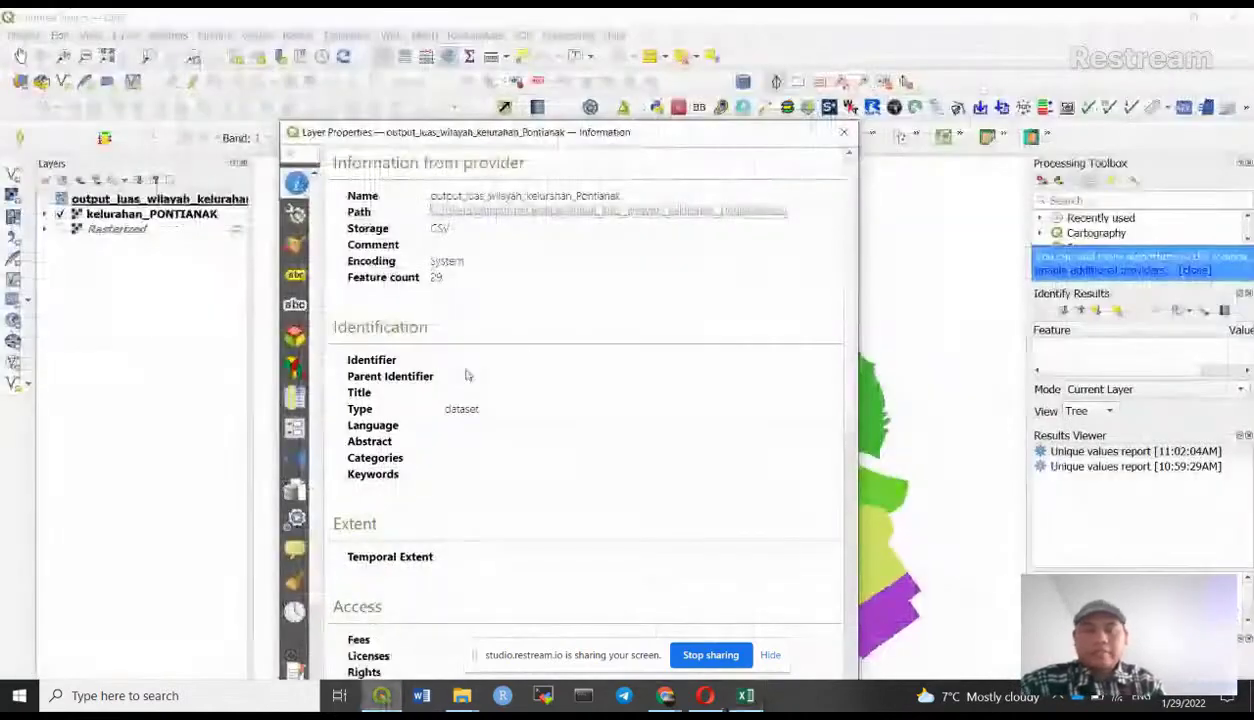
{"action": "left_click", "coordinate": [844, 131]}
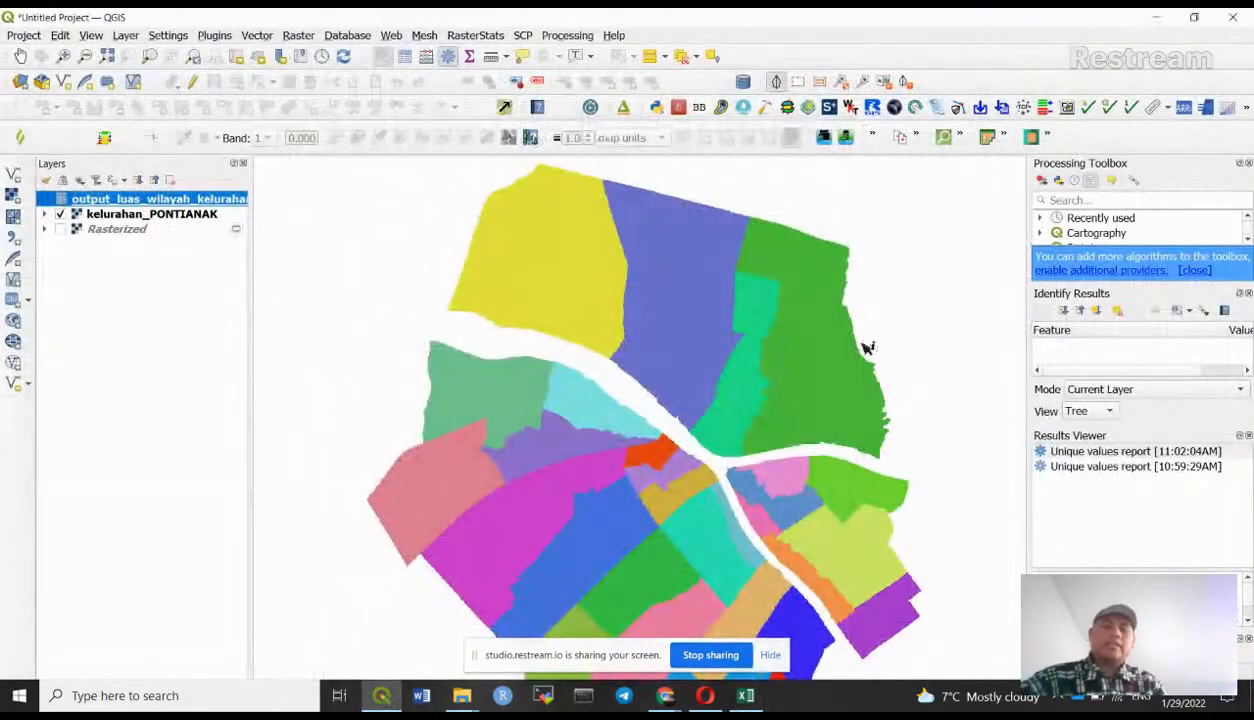
{"action": "left_click", "coordinate": [20, 56]}
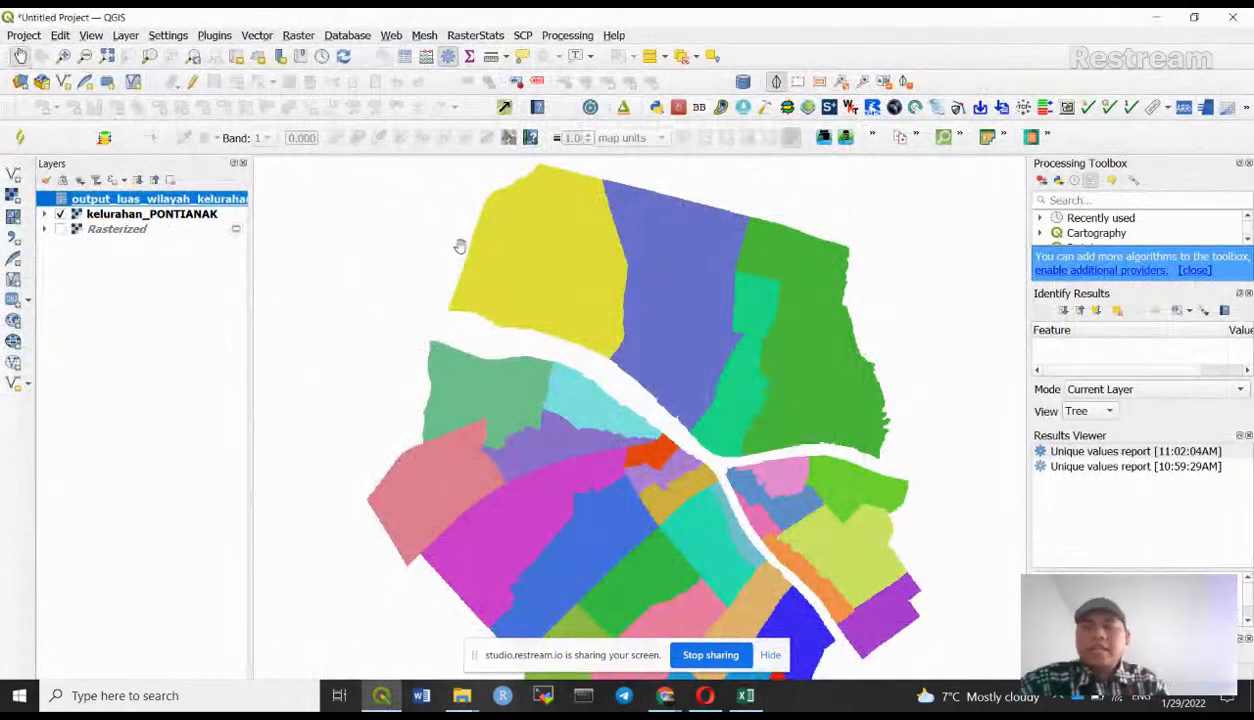
{"action": "left_click_drag", "start_coordinate": [589, 415], "coordinate": [548, 362]}
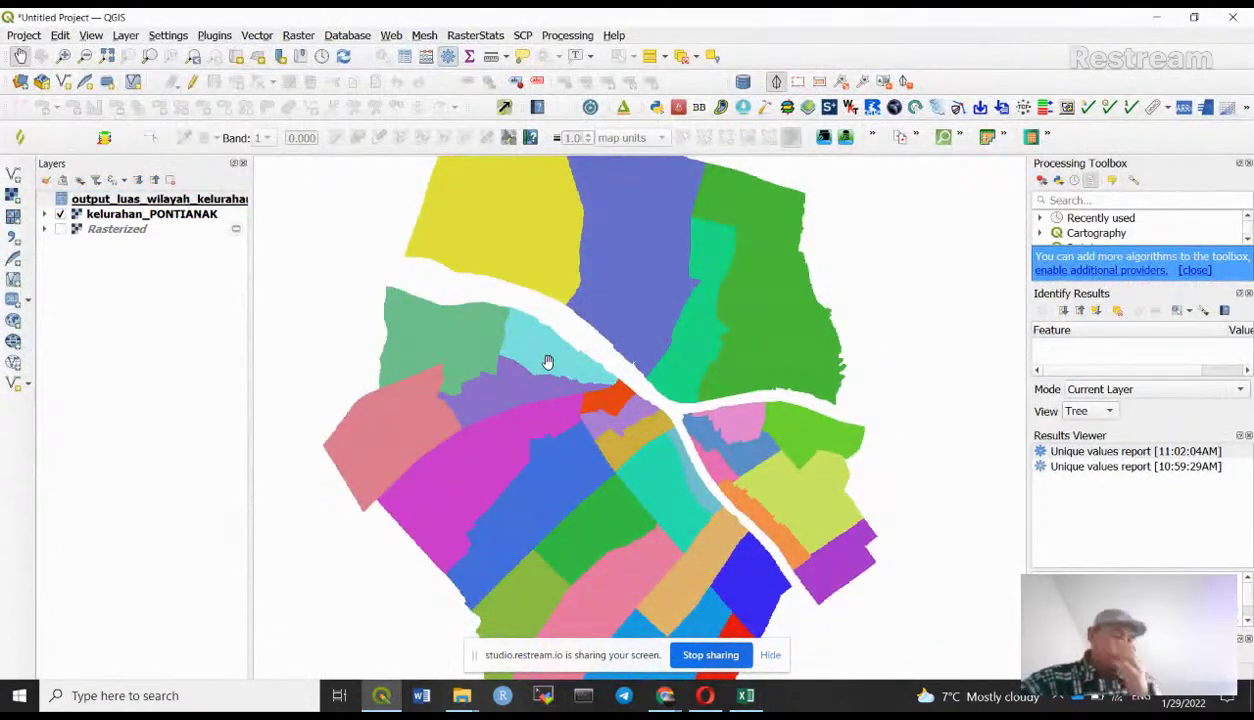